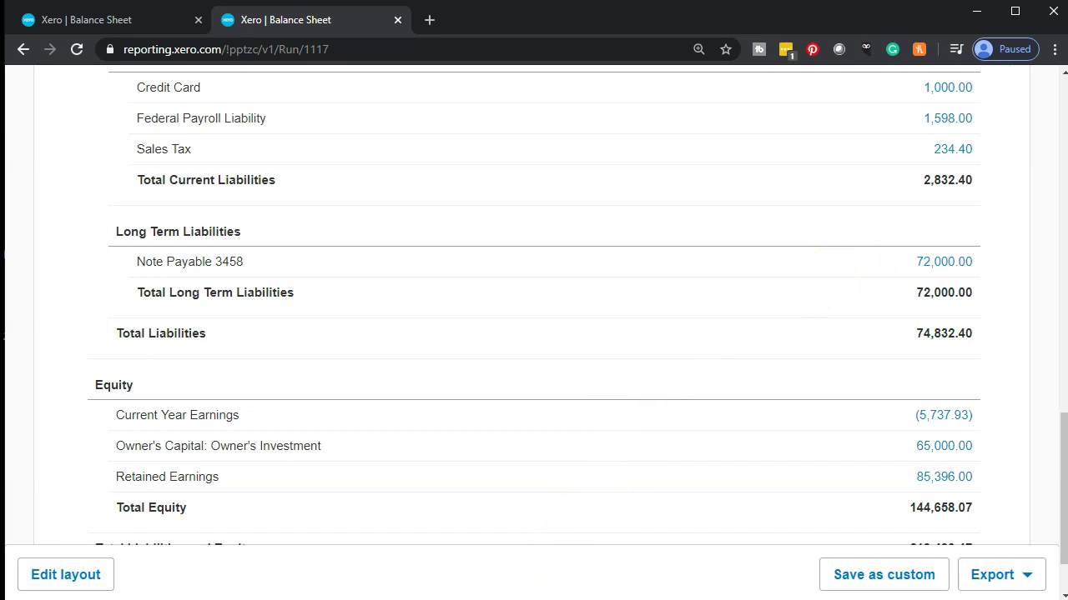
# - Switch to the Loan Payments.xlsx workbook in Excel and select the blank Payment cell B4 on the Loan 1 Practrice sheet
pyautogui.moveTo(543, 599)
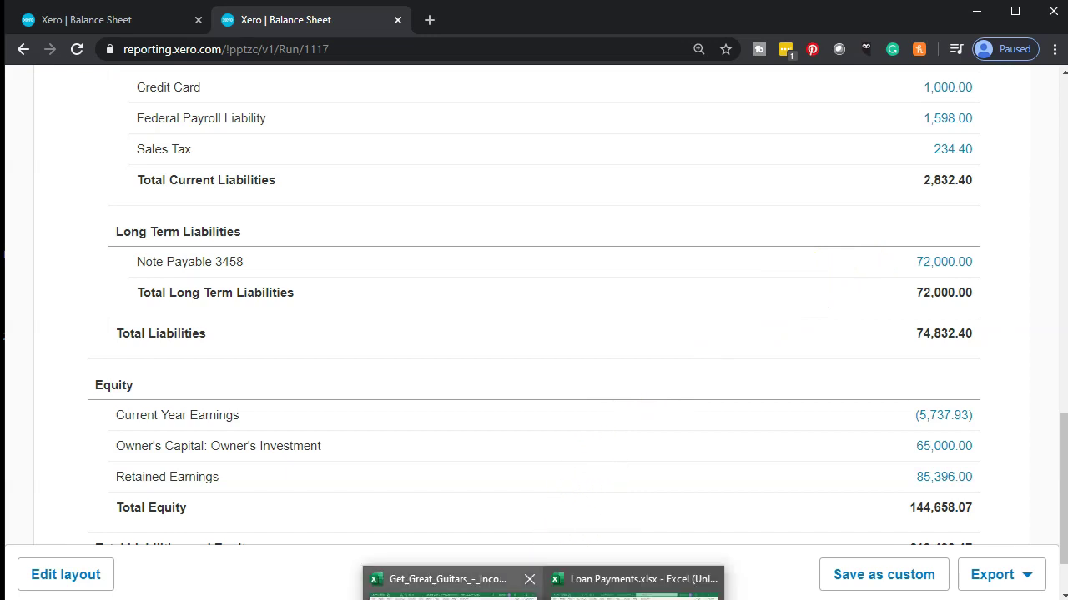
pyautogui.click(634, 584)
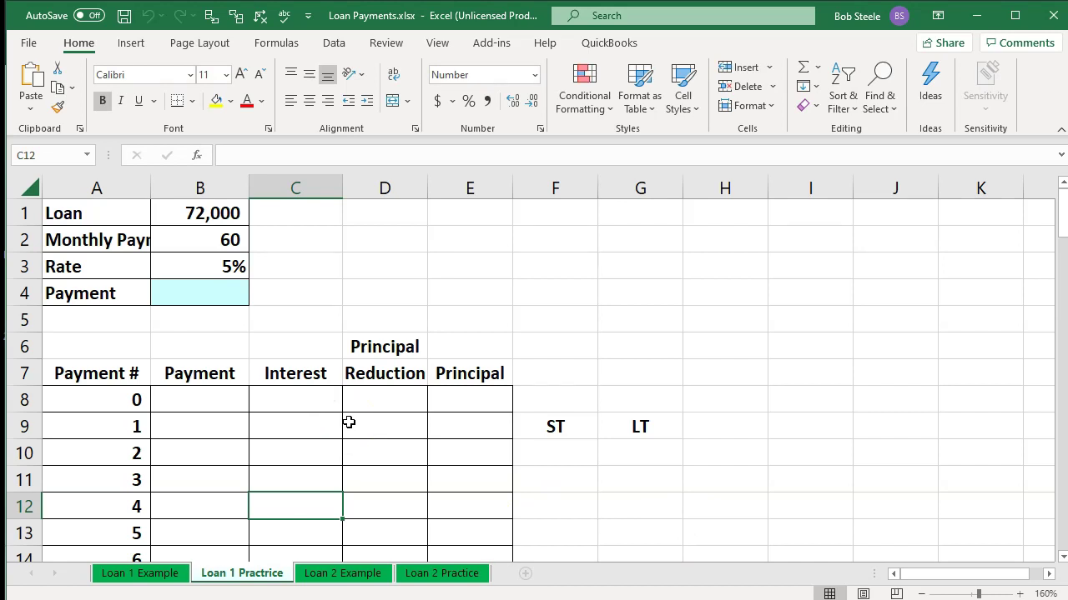
pyautogui.click(125, 379)
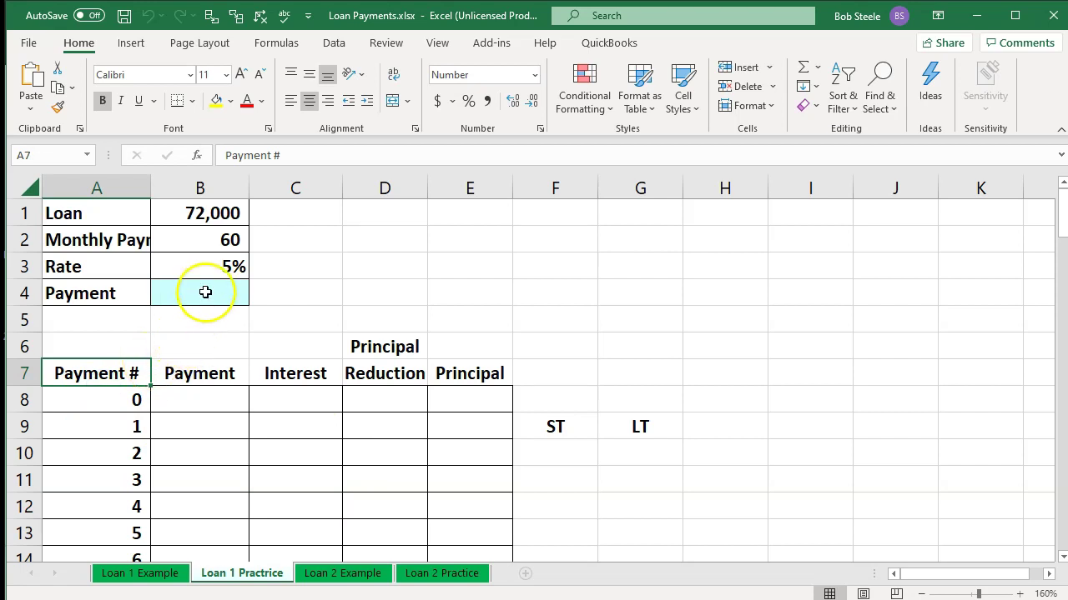
pyautogui.click(206, 290)
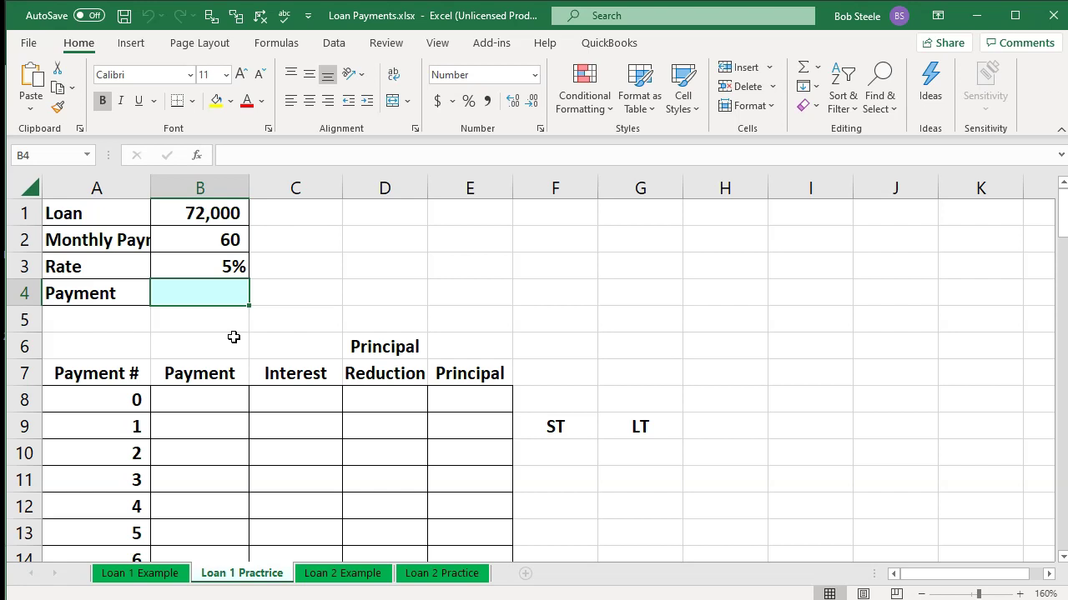
# - Examine the loan amount, number of monthly payments, rate and payment cells in B1:B4
pyautogui.click(212, 214)
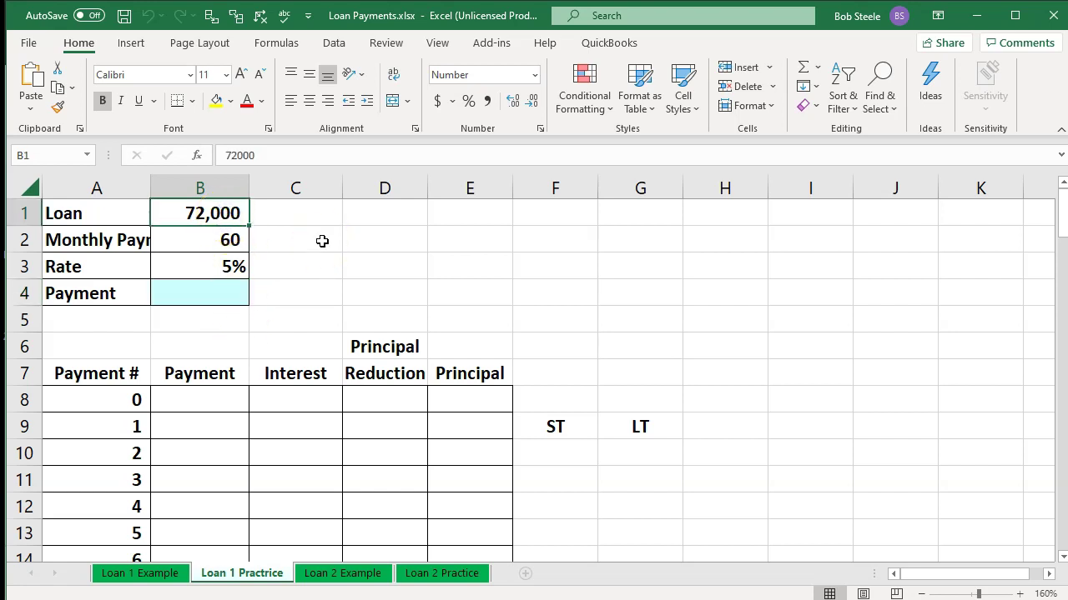
pyautogui.press('Down')
pyautogui.press('Down')
pyautogui.press('Down')
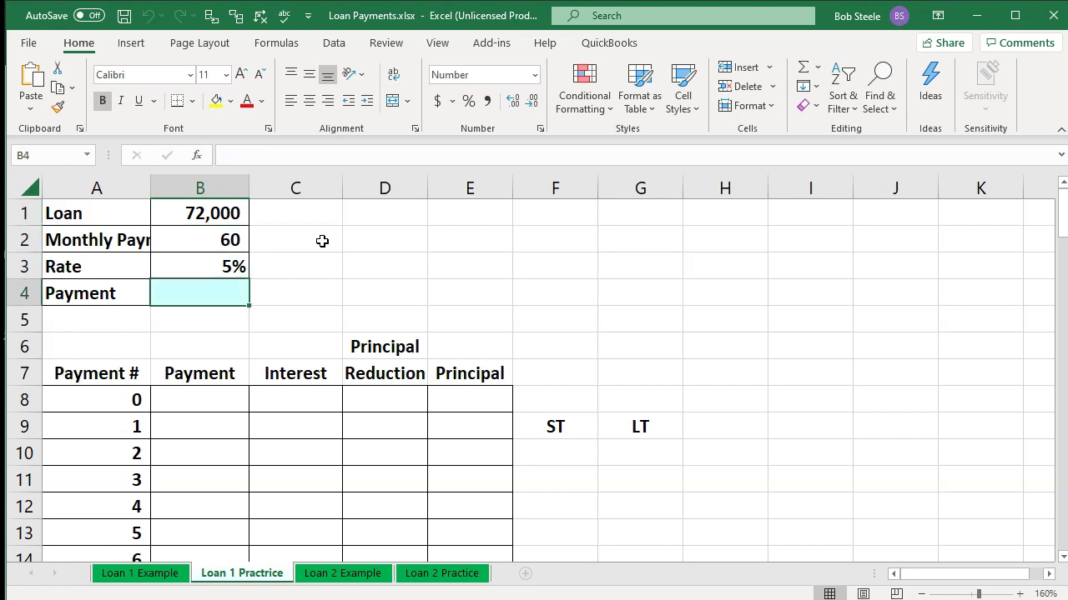
pyautogui.press('Up')
pyautogui.press('Up')
pyautogui.press('Up')
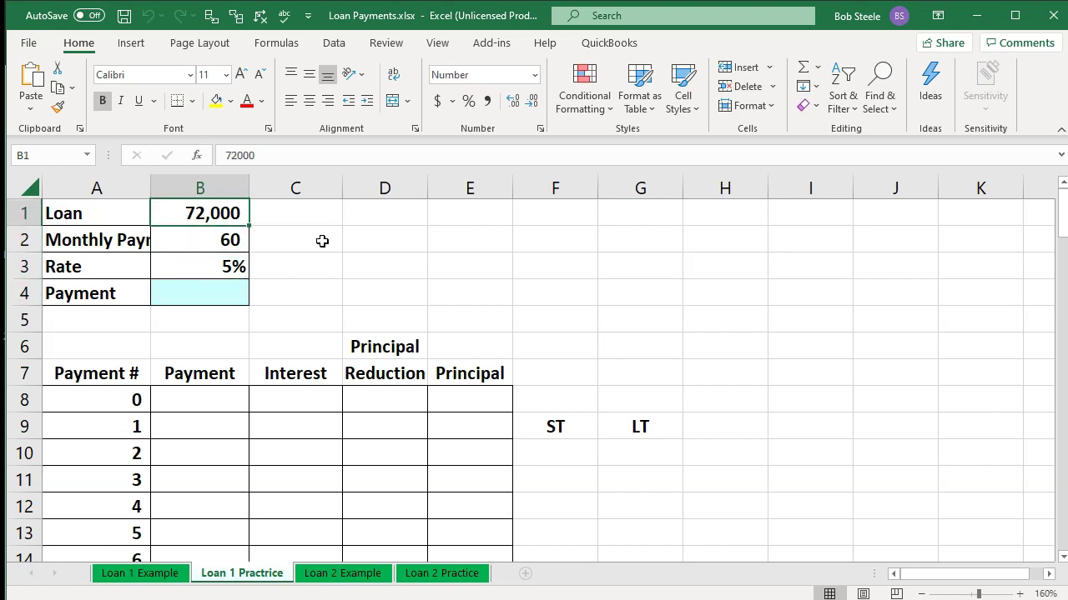
pyautogui.press('Down')
pyautogui.press('Down')
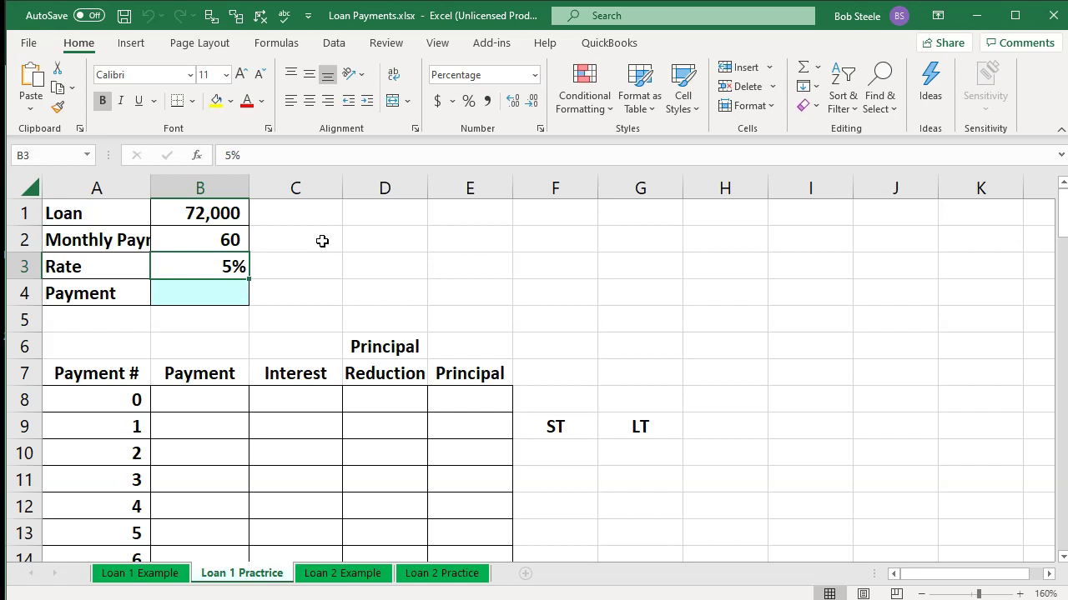
pyautogui.press('Up')
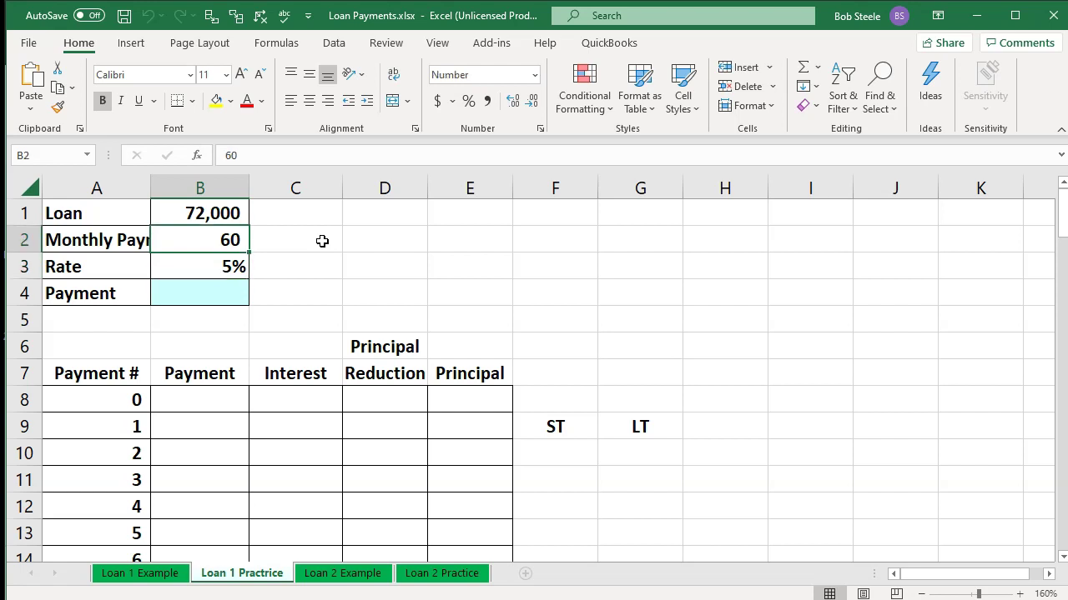
pyautogui.press('Down')
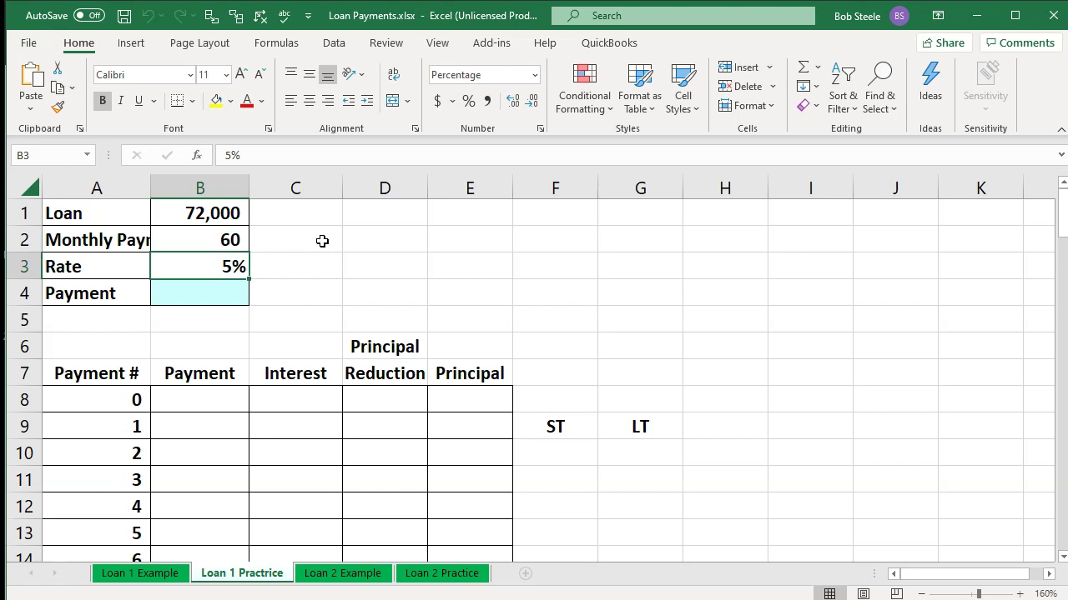
pyautogui.press('Up')
pyautogui.press('Up')
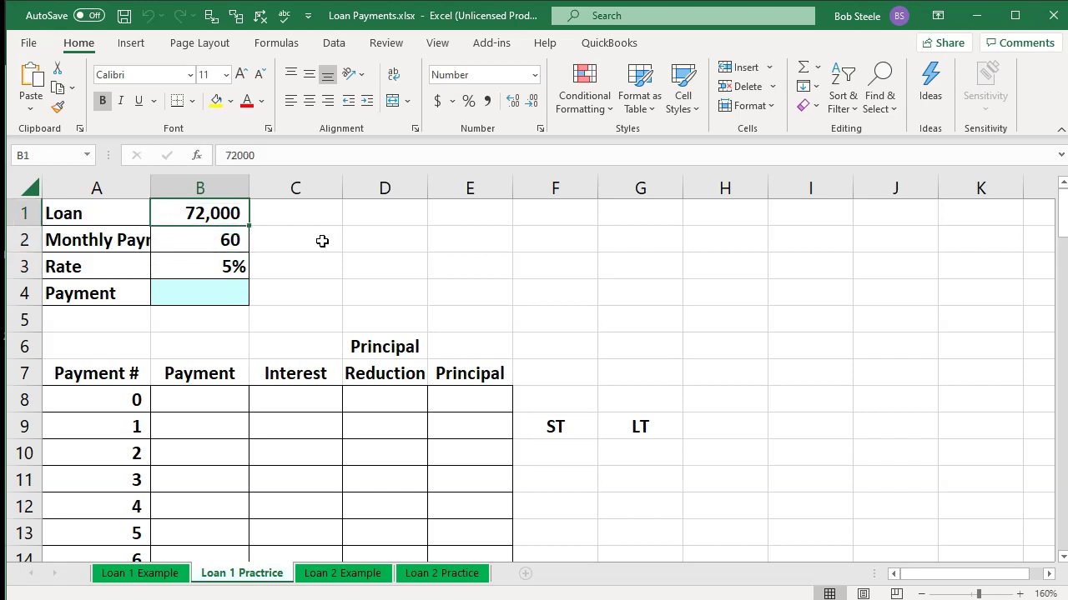
pyautogui.press('Down')
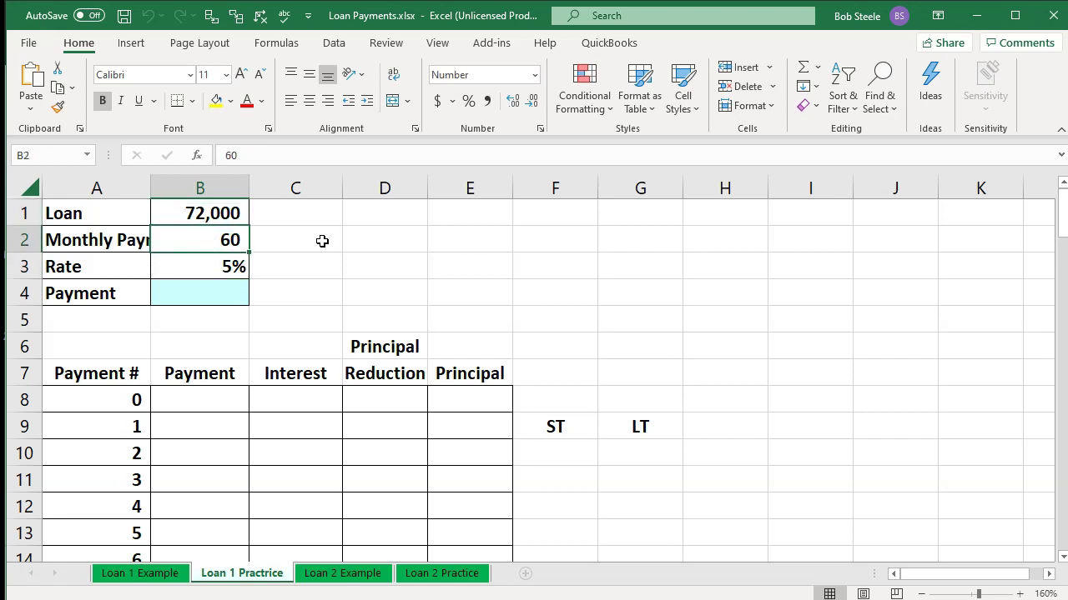
pyautogui.press('Down')
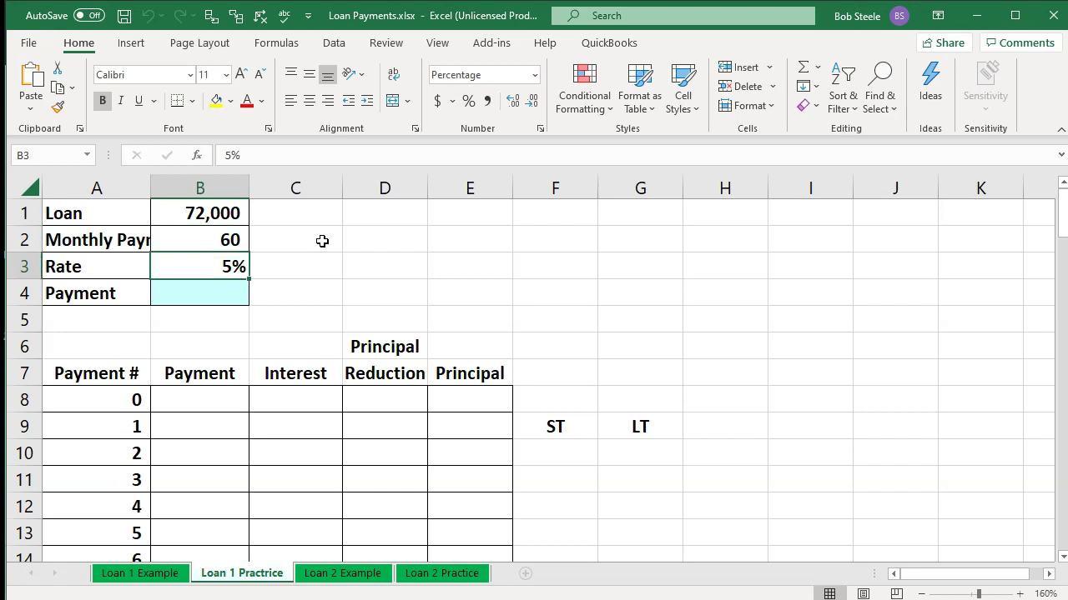
pyautogui.press('Down')
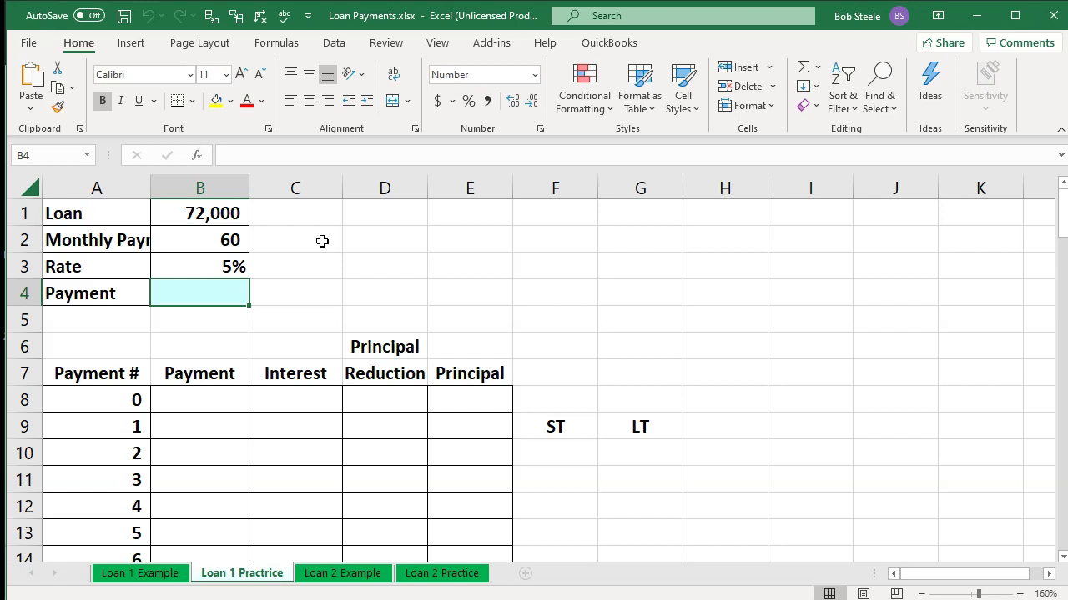
# - Search the function library for "loan payment" and insert the PMT function in Payment cell B4
pyautogui.click(231, 270)
pyautogui.click(222, 296)
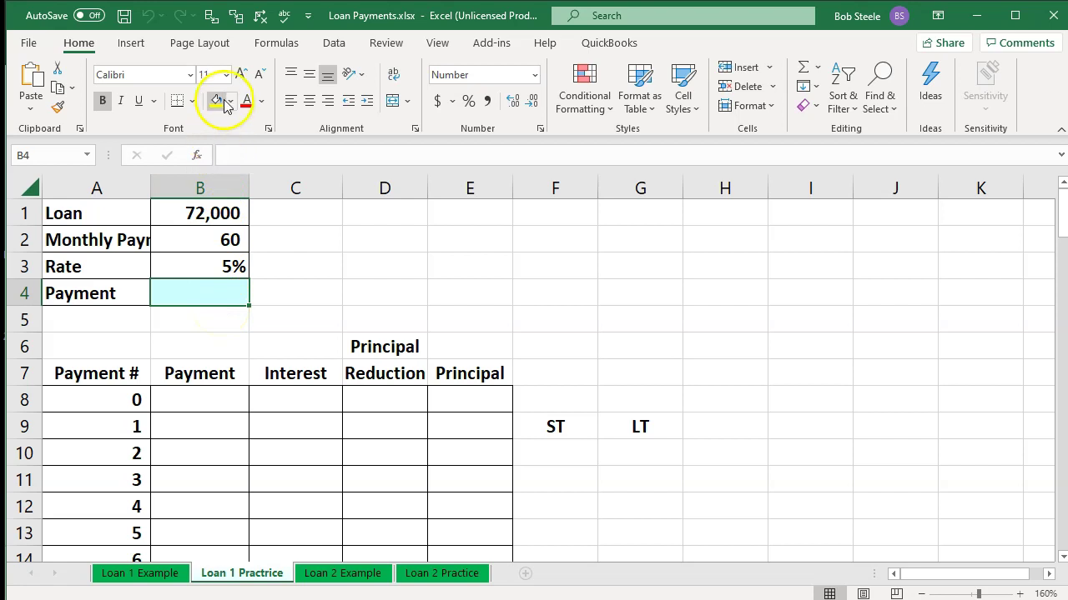
pyautogui.click(273, 48)
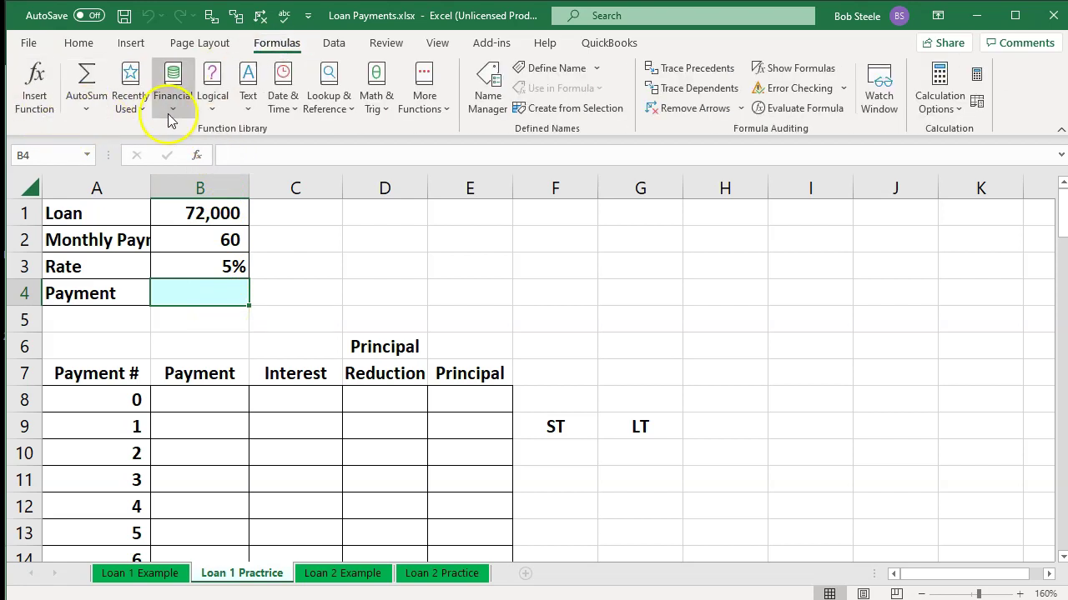
pyautogui.click(30, 110)
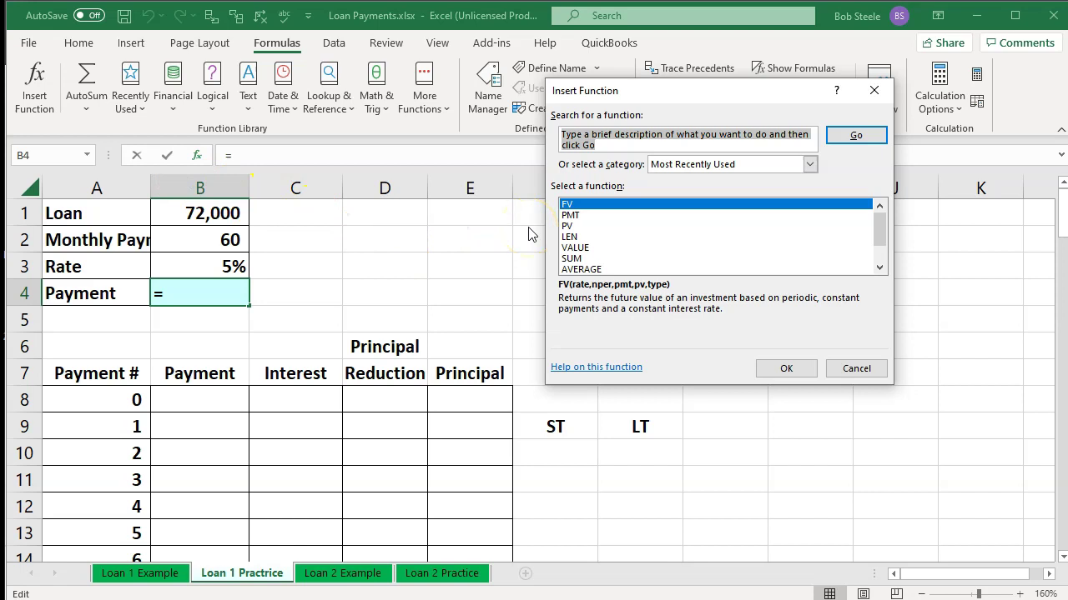
pyautogui.write('loan payment')
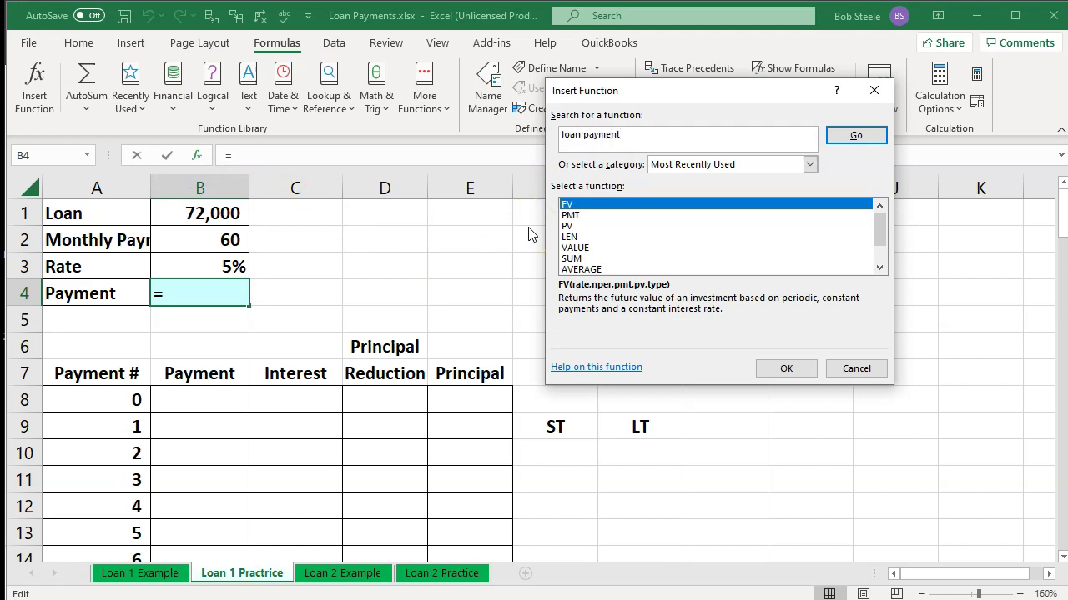
pyautogui.press('Return')
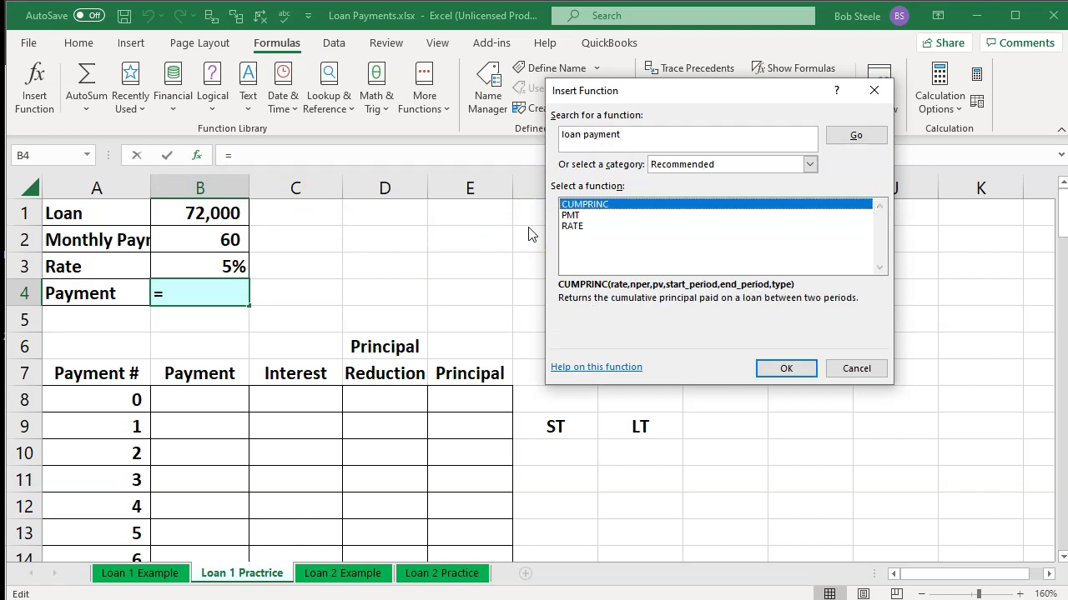
pyautogui.moveTo(655, 88); pyautogui.dragTo(442, 194)
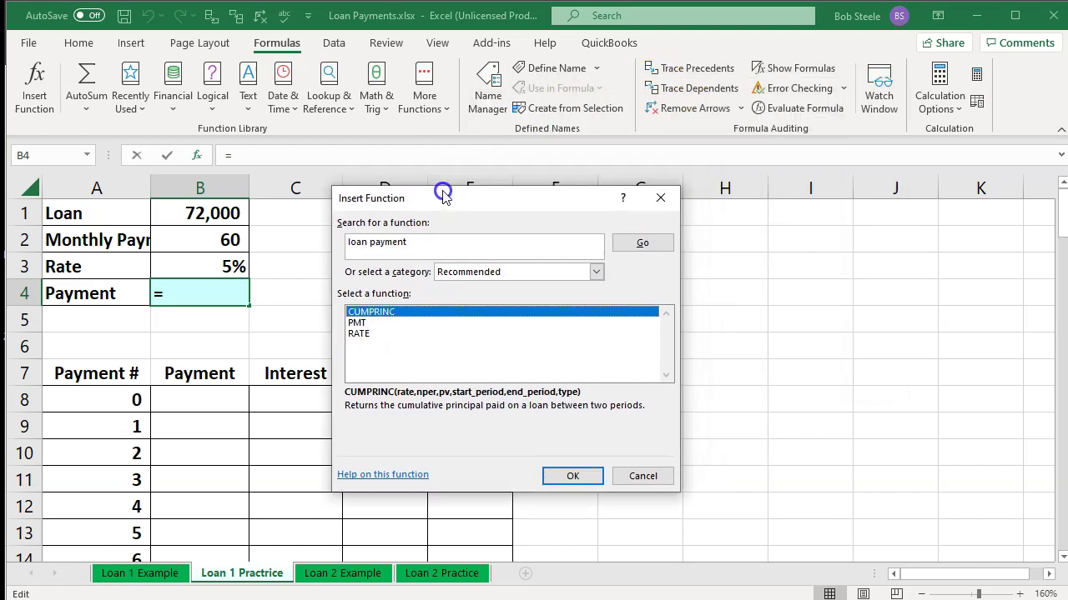
pyautogui.click(357, 324)
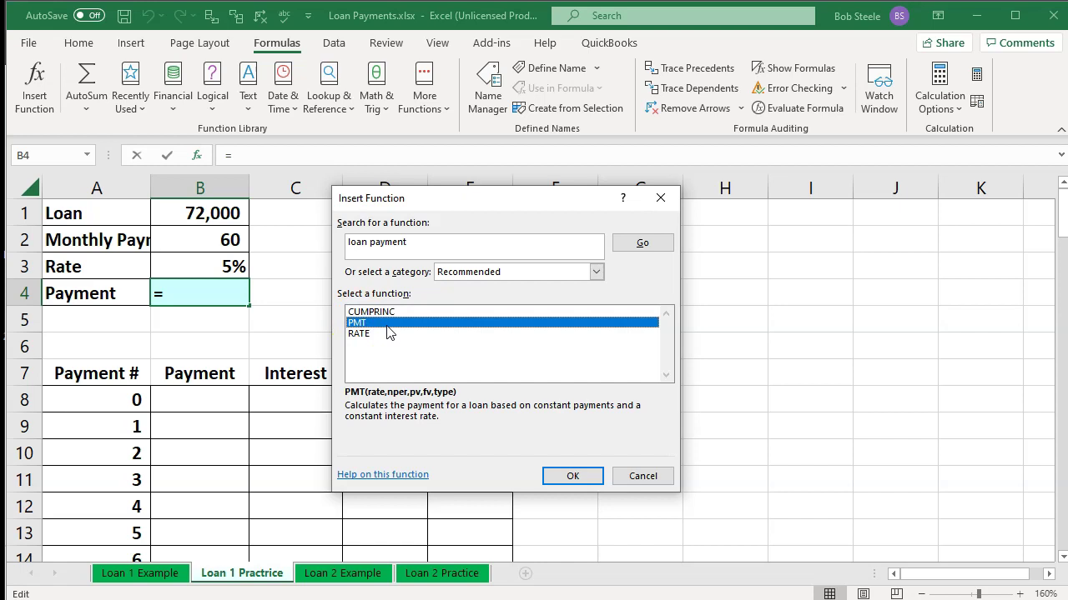
pyautogui.click(586, 476)
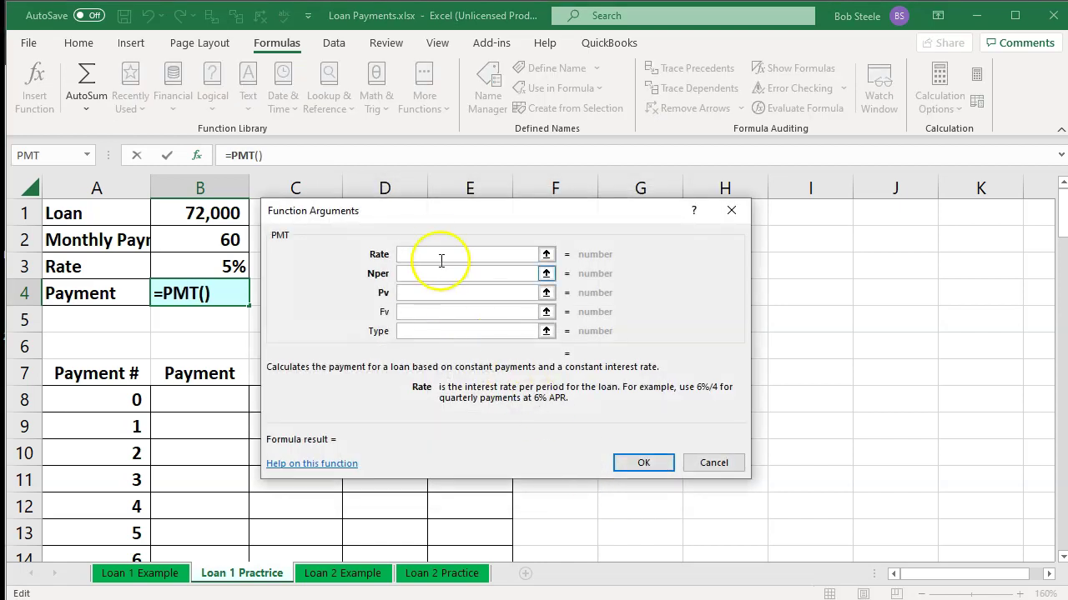
# - Set the PMT function's Rate argument to B3/12 and its Nper argument to B2
pyautogui.moveTo(420, 218); pyautogui.dragTo(453, 173)
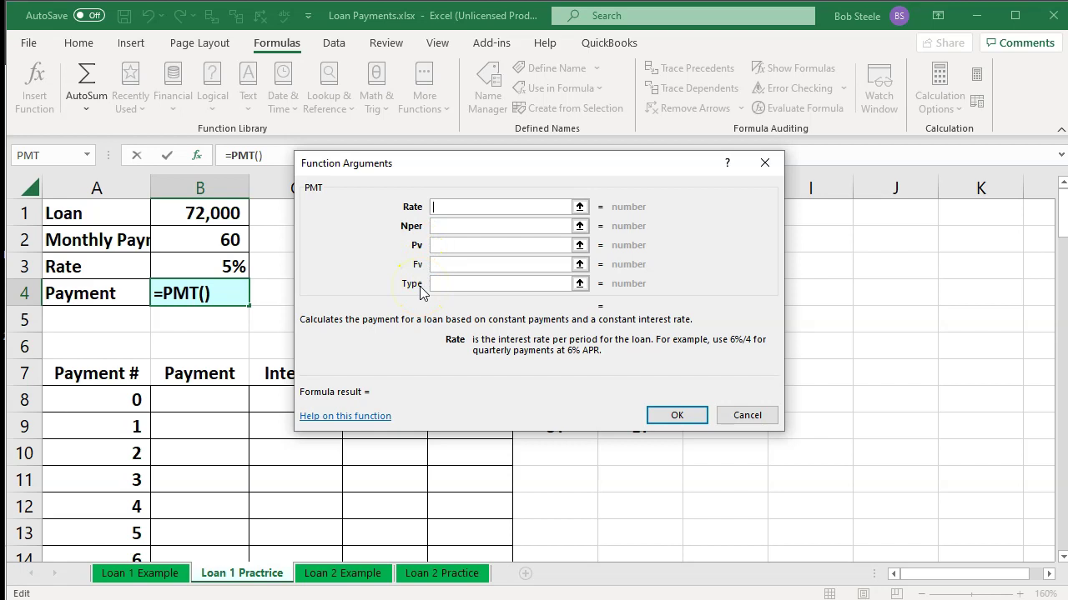
pyautogui.click(222, 264)
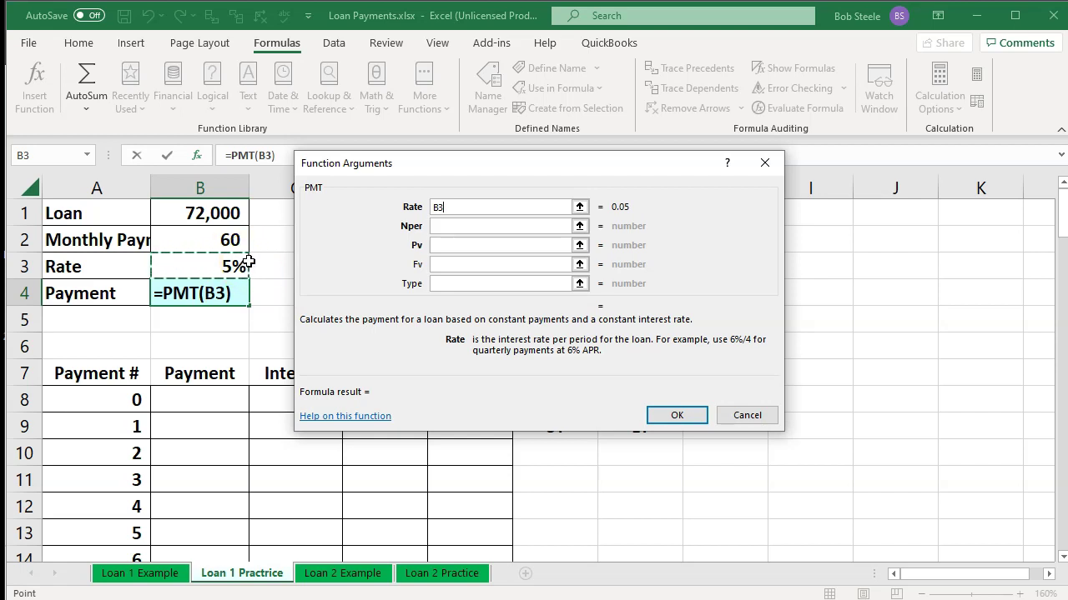
pyautogui.write('/12')
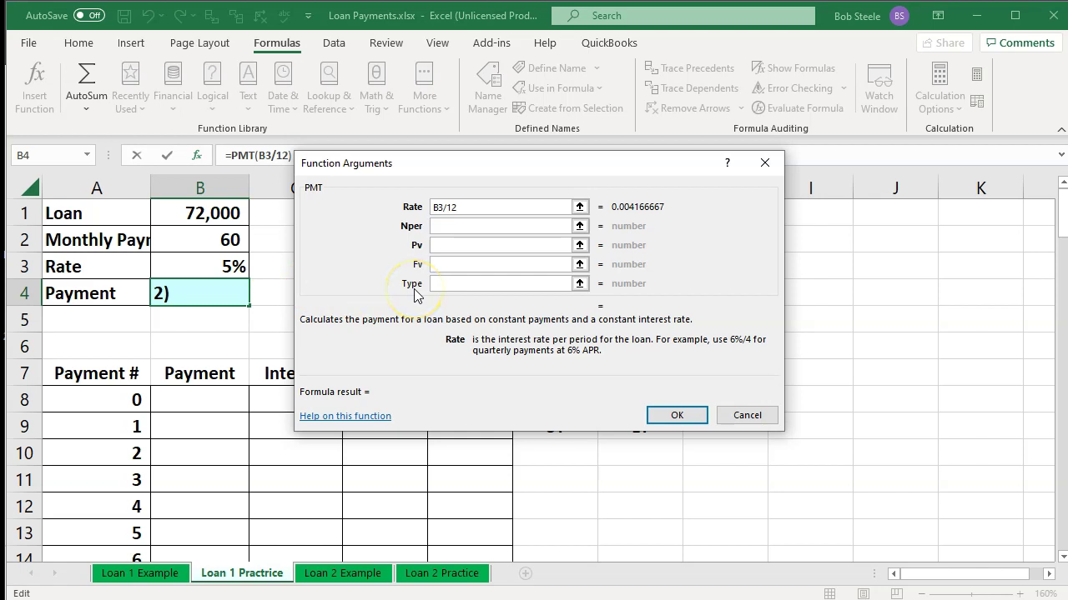
pyautogui.click(467, 226)
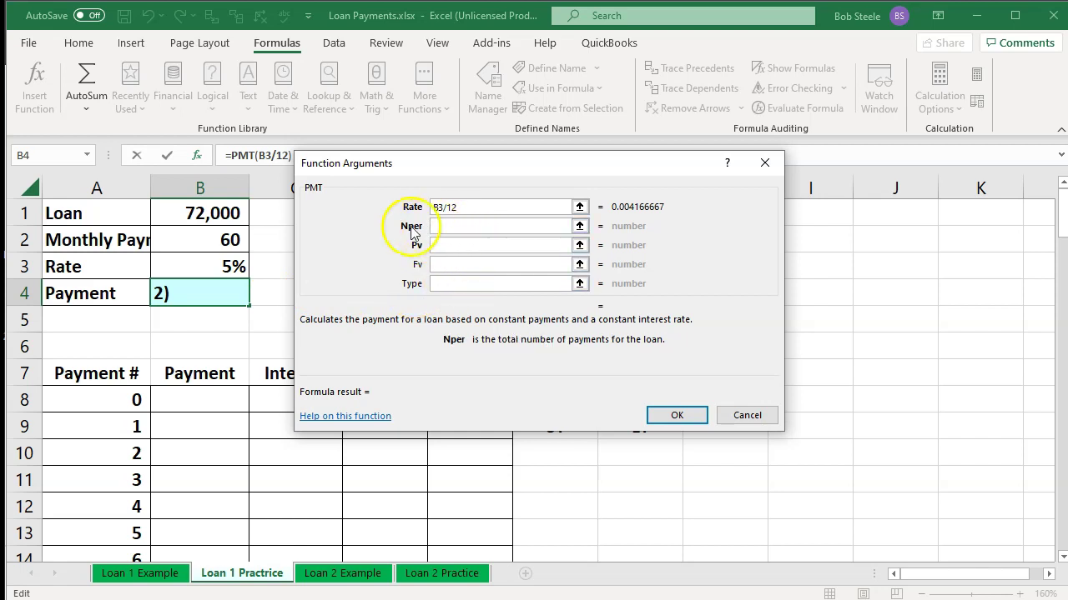
pyautogui.click(236, 239)
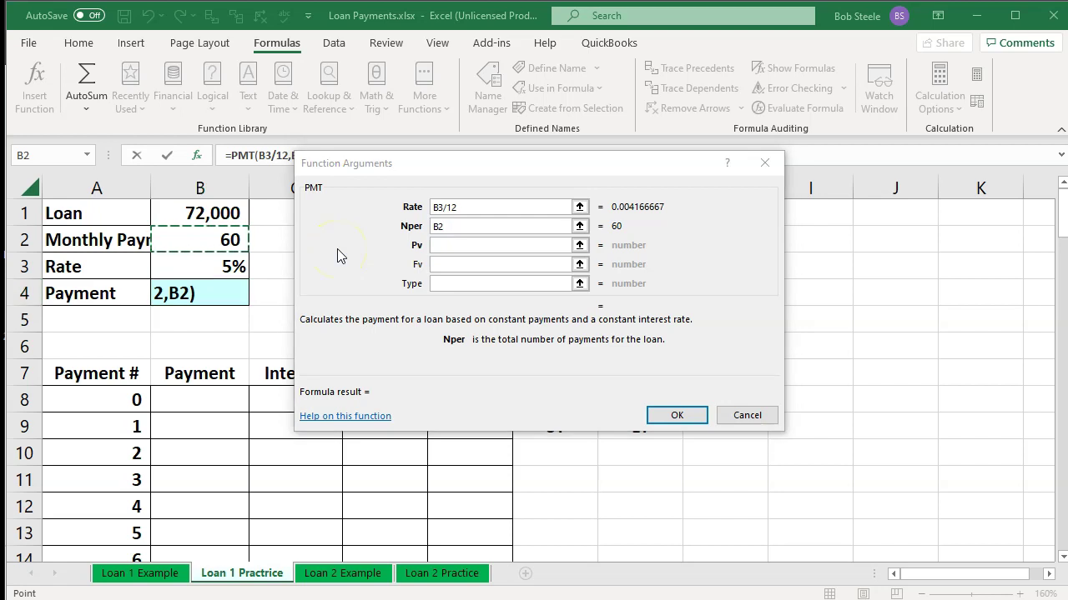
# - Multiply 5 by 12 in Calculator to check the number of monthly payments, and close it
pyautogui.press('XF86Calculator')
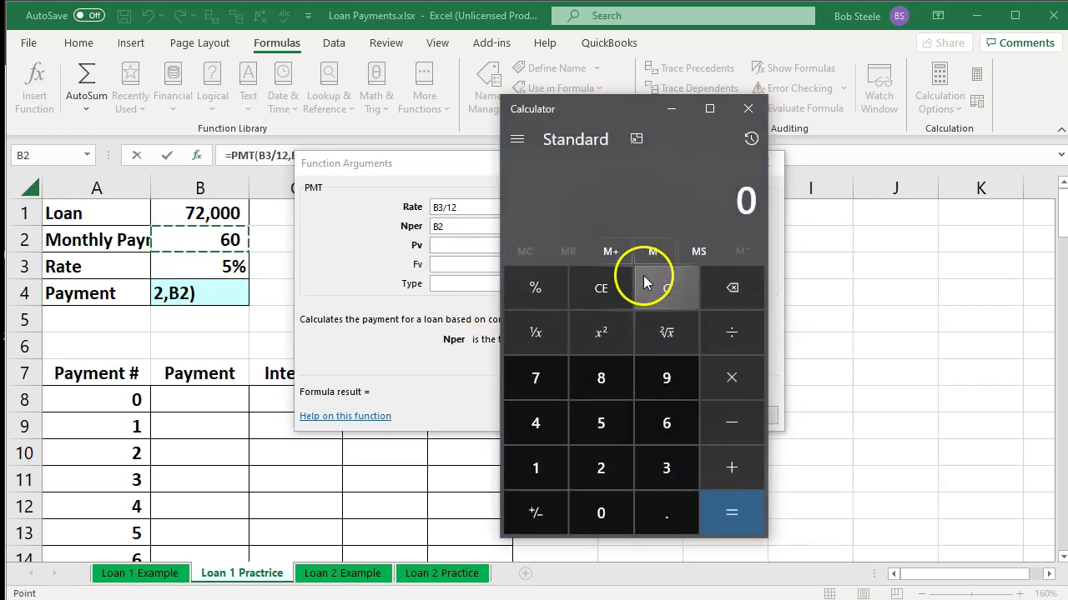
pyautogui.write('5')
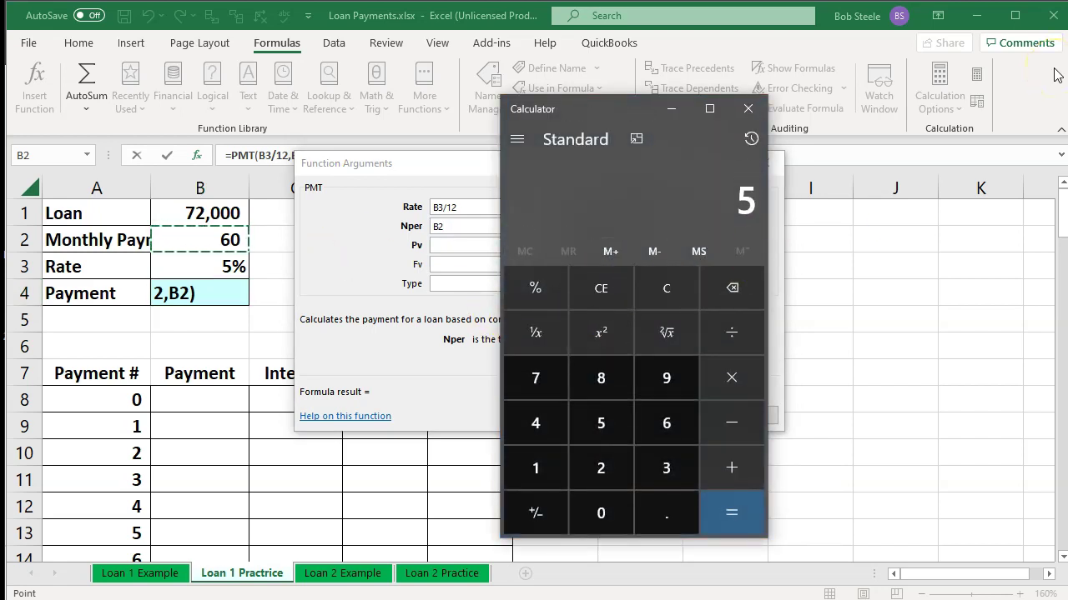
pyautogui.write('*12')
pyautogui.press('Return')
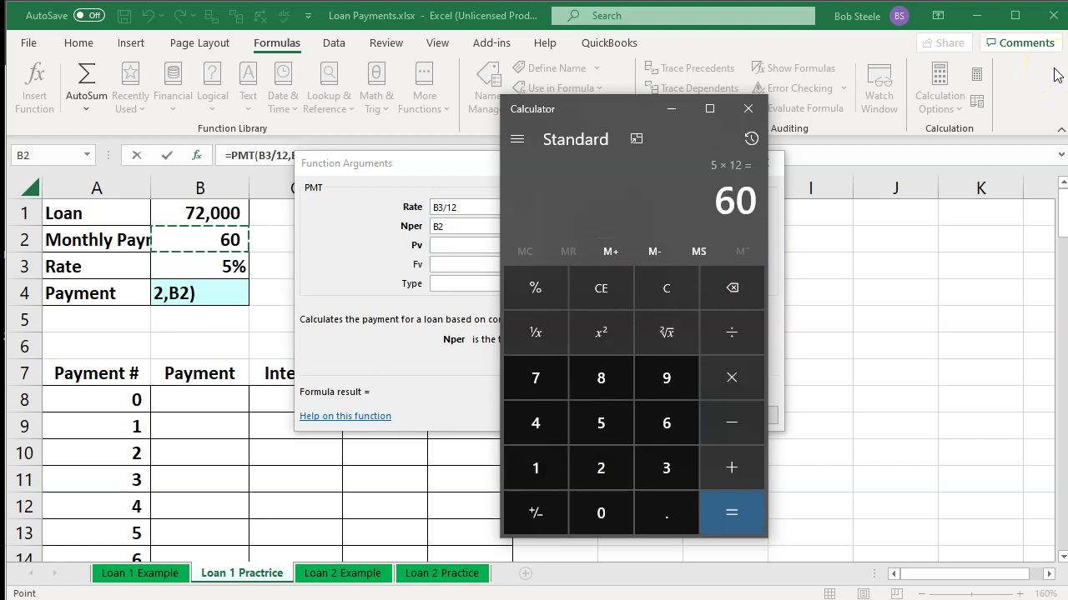
pyautogui.click(748, 109)
# - Set the PMT function's Pv argument to loan cell B1 and enter the completed function in B4
pyautogui.click(451, 245)
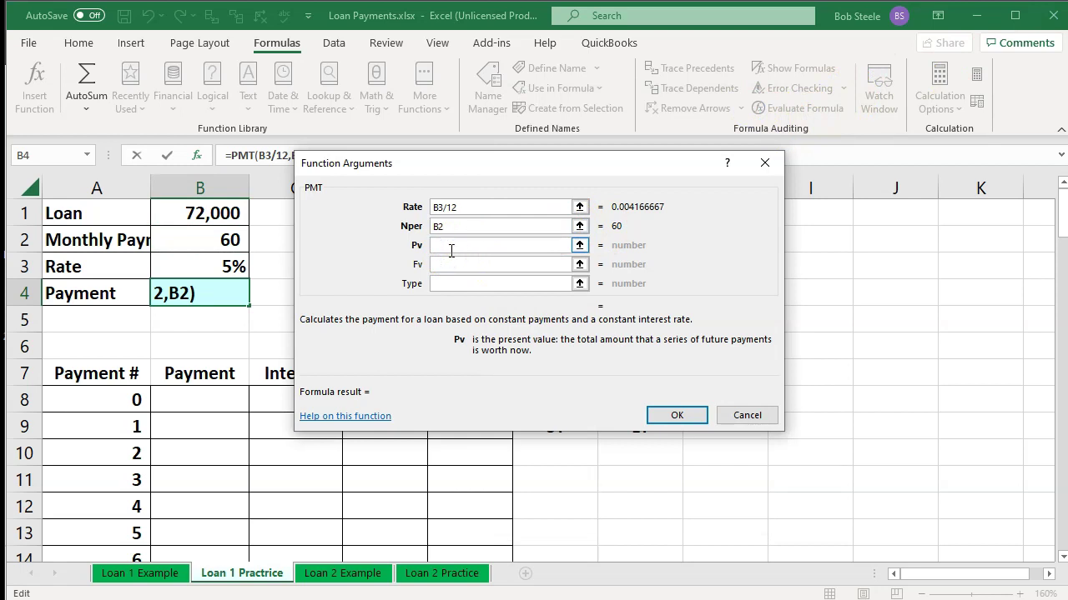
pyautogui.click(213, 214)
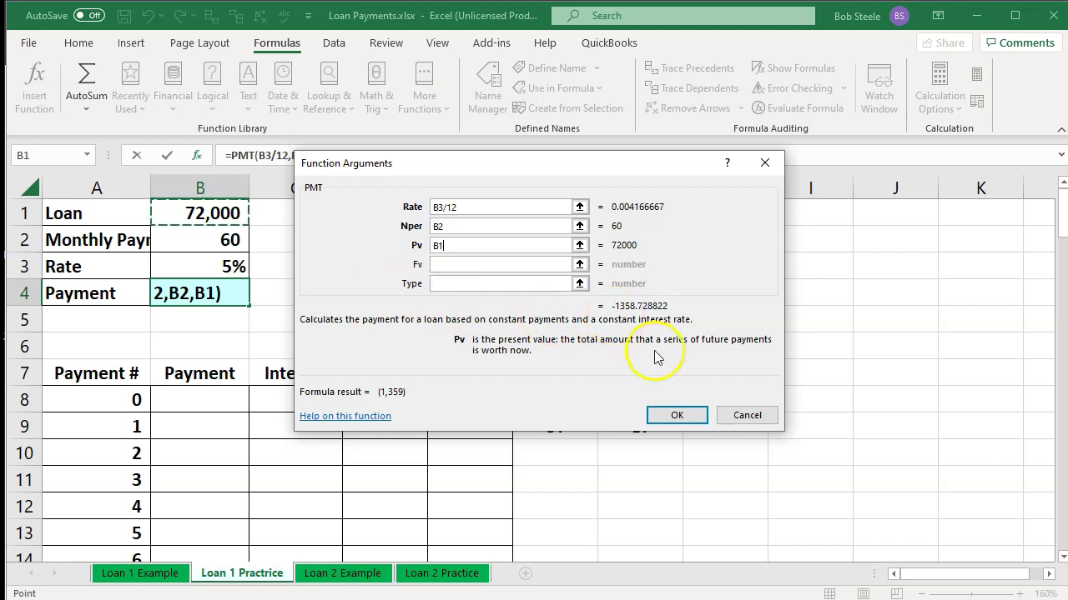
pyautogui.click(679, 416)
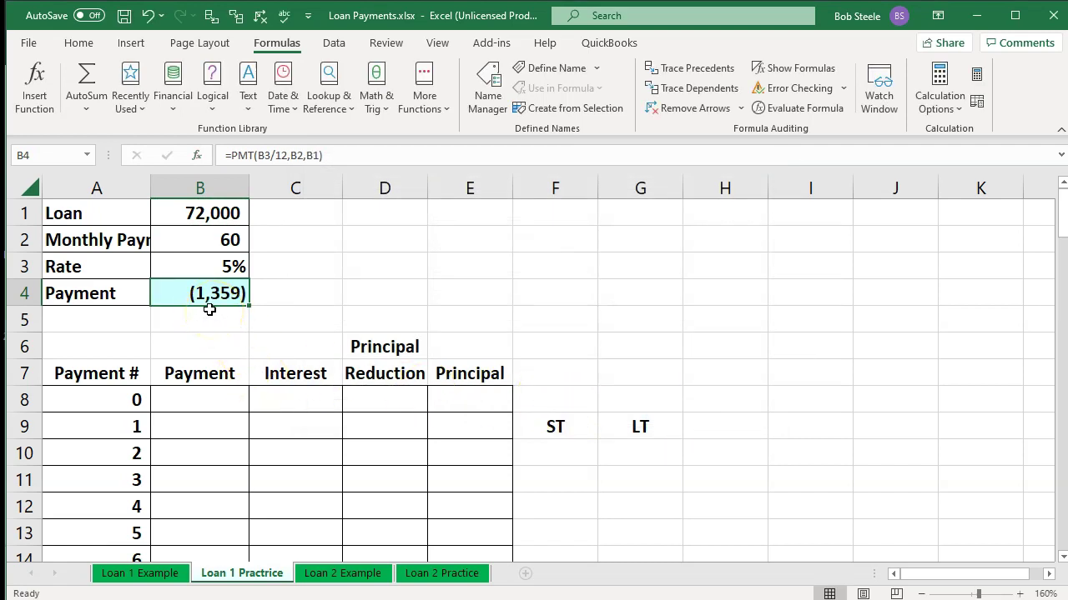
# - Insert a minus sign before PMT in Payment cell B4, making the formula =-PMT(B3/12,B2,B1)
pyautogui.doubleClick(188, 292)
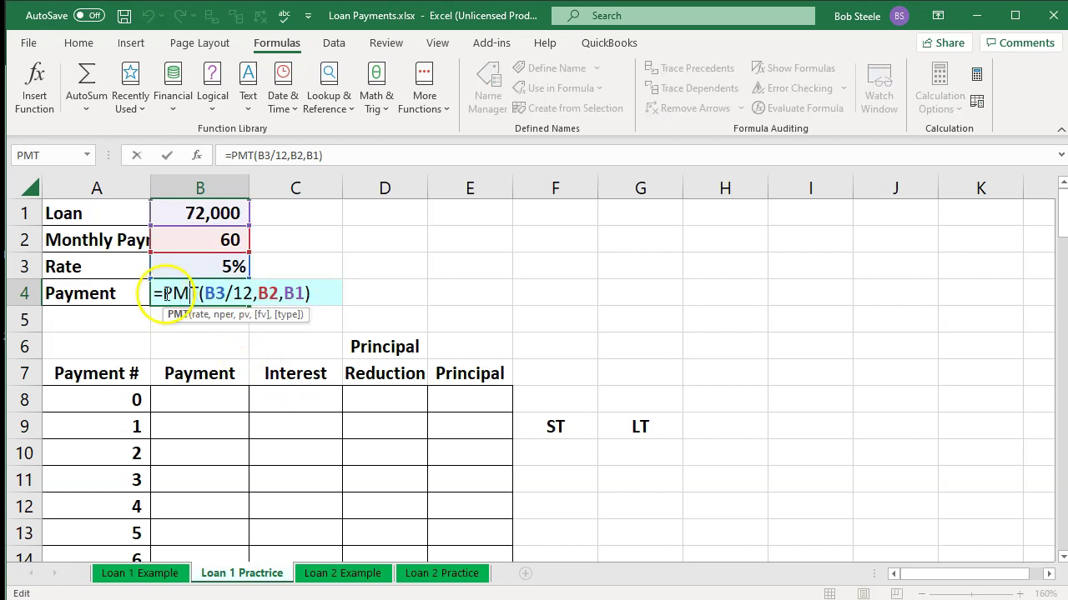
pyautogui.click(163, 290)
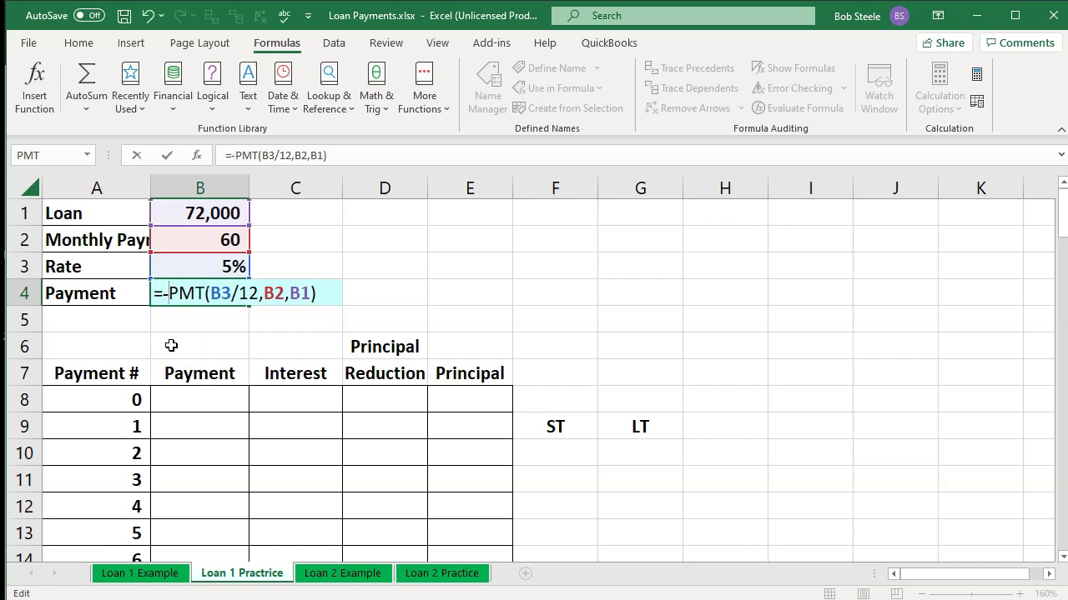
pyautogui.press('Return')
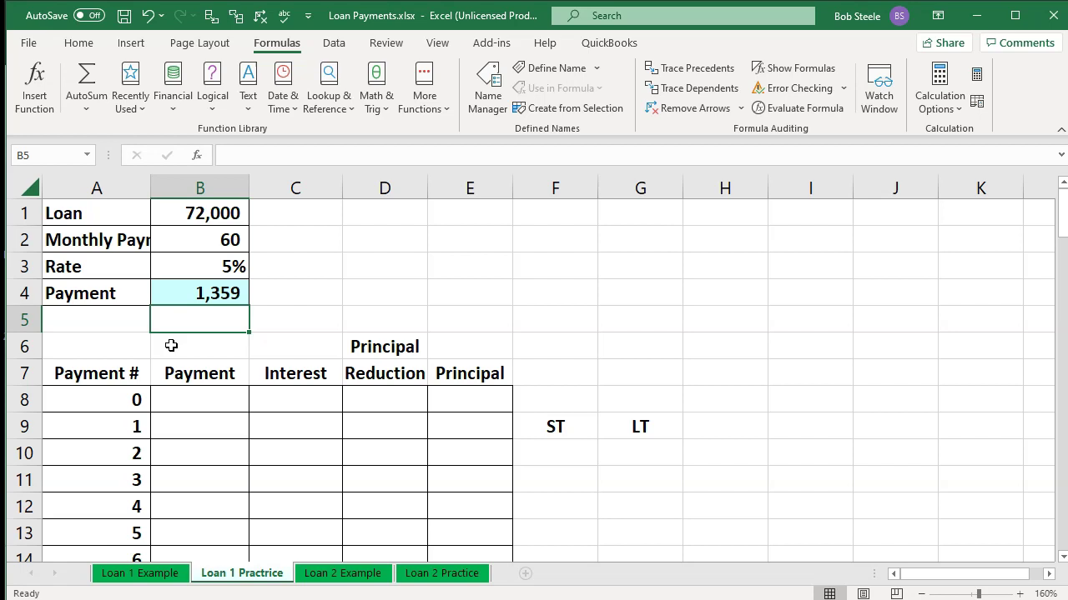
# - Display Payment cell B4 with two decimal places for a moment, and return it to whole numbers
pyautogui.press('Up')
pyautogui.press('Up')
pyautogui.press('Up')
pyautogui.press('Up')
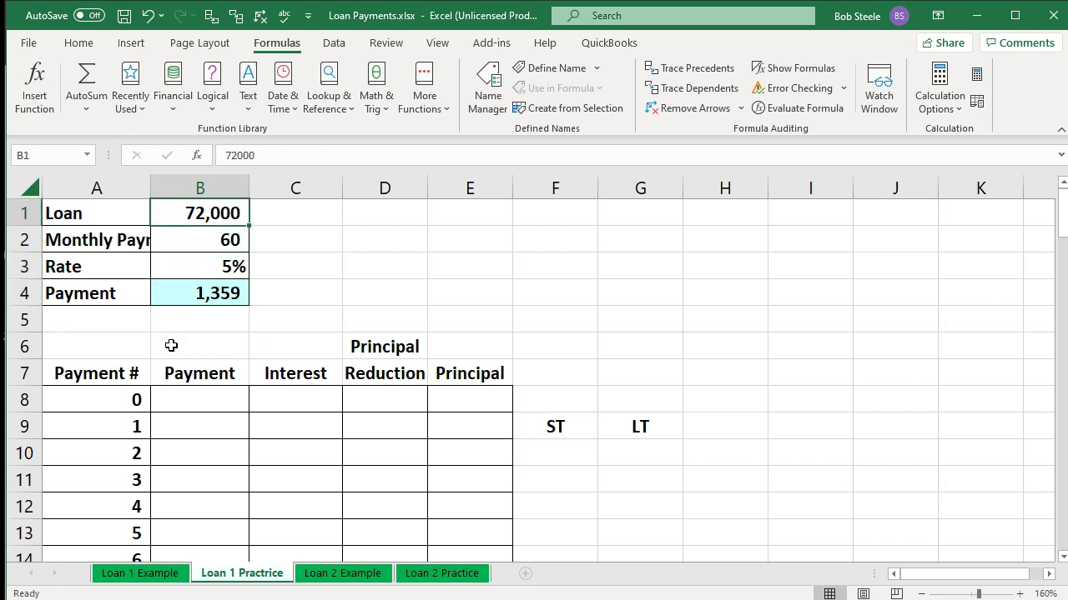
pyautogui.press('Down')
pyautogui.press('Down')
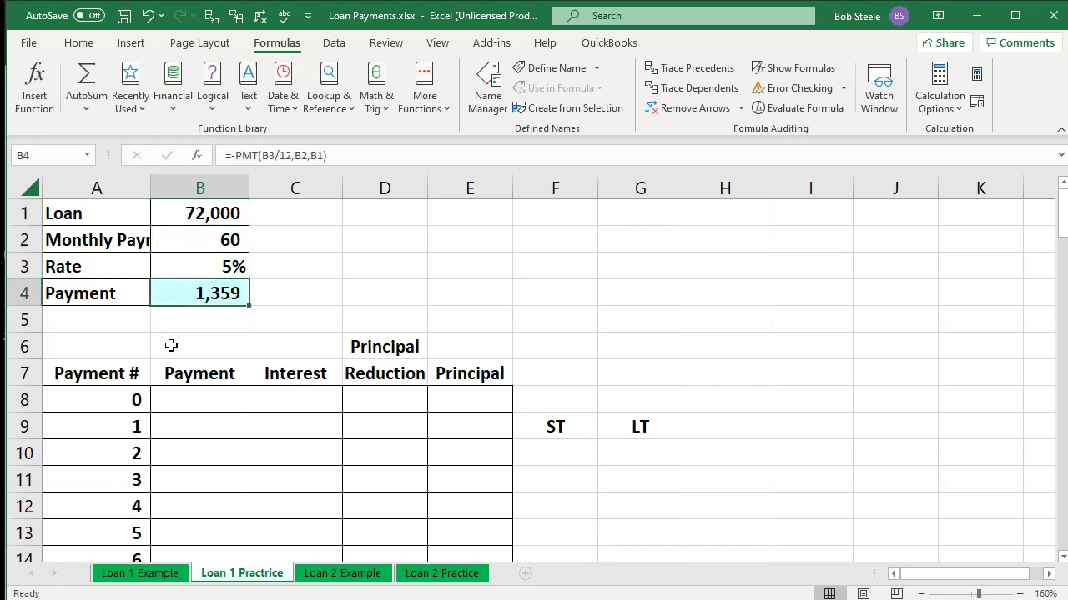
pyautogui.click(78, 42)
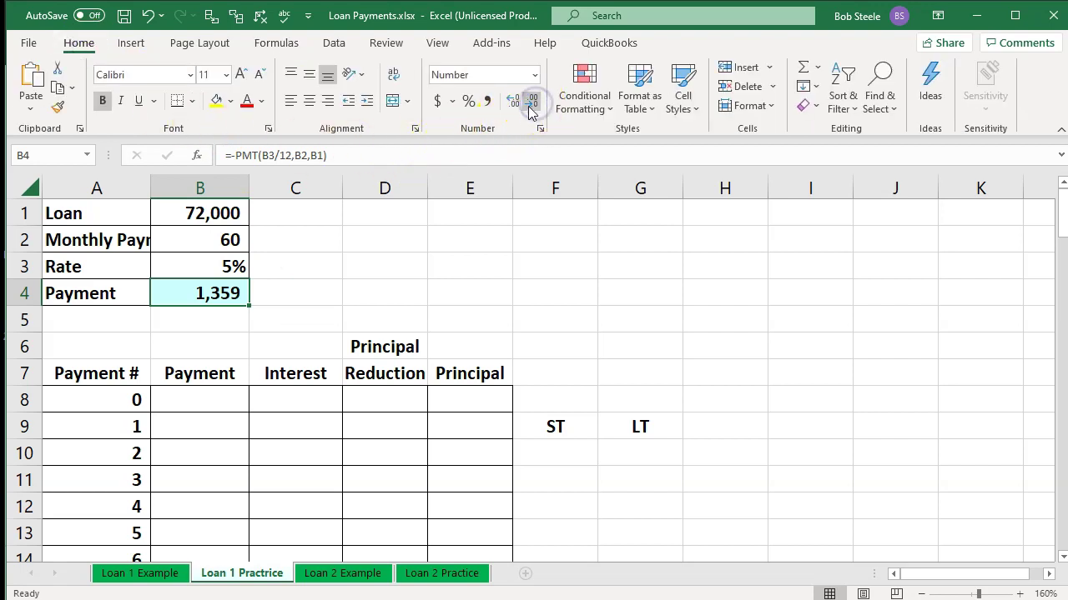
pyautogui.click(512, 100)
pyautogui.click(513, 101)
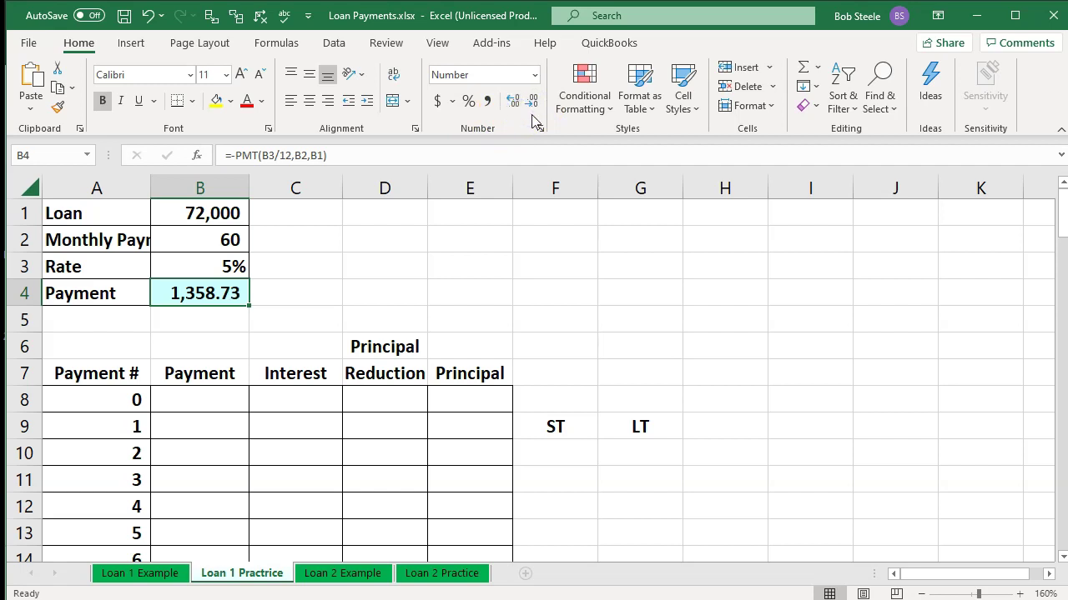
pyautogui.click(531, 104)
pyautogui.click(532, 103)
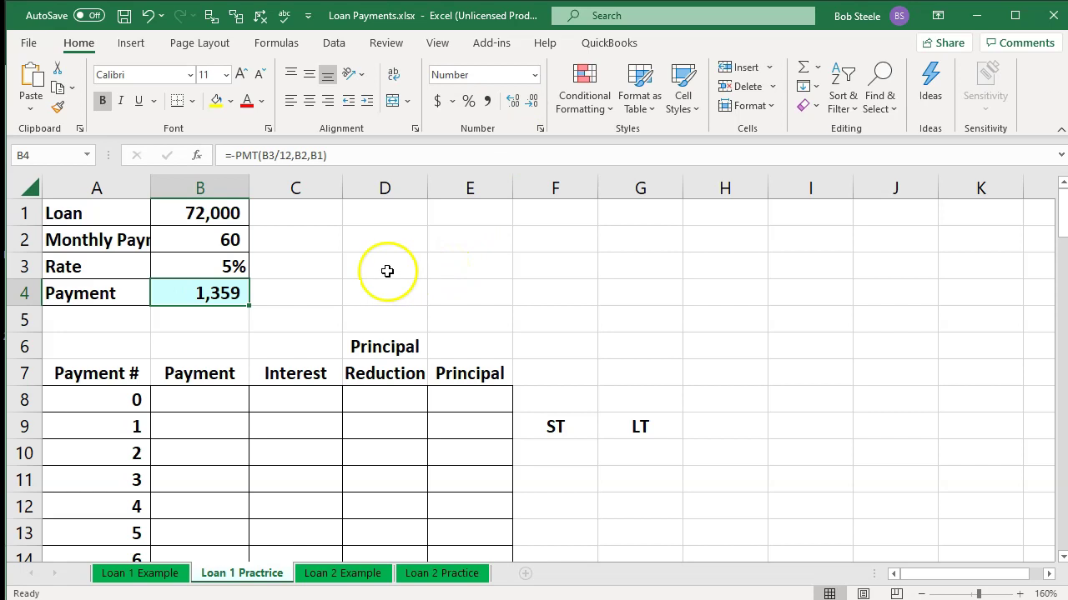
pyautogui.click(245, 264)
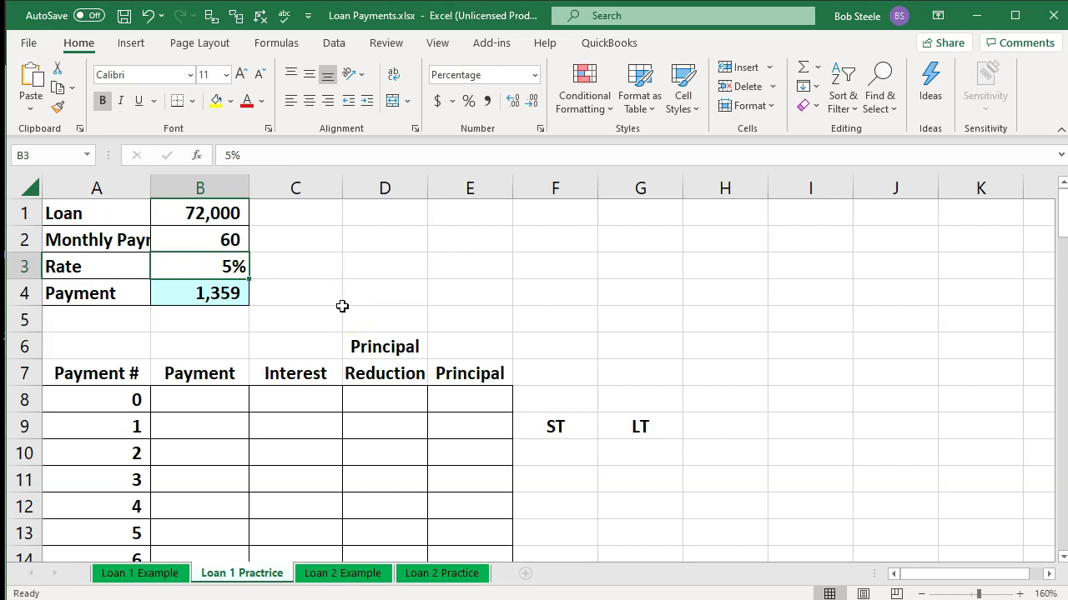
pyautogui.press('Down')
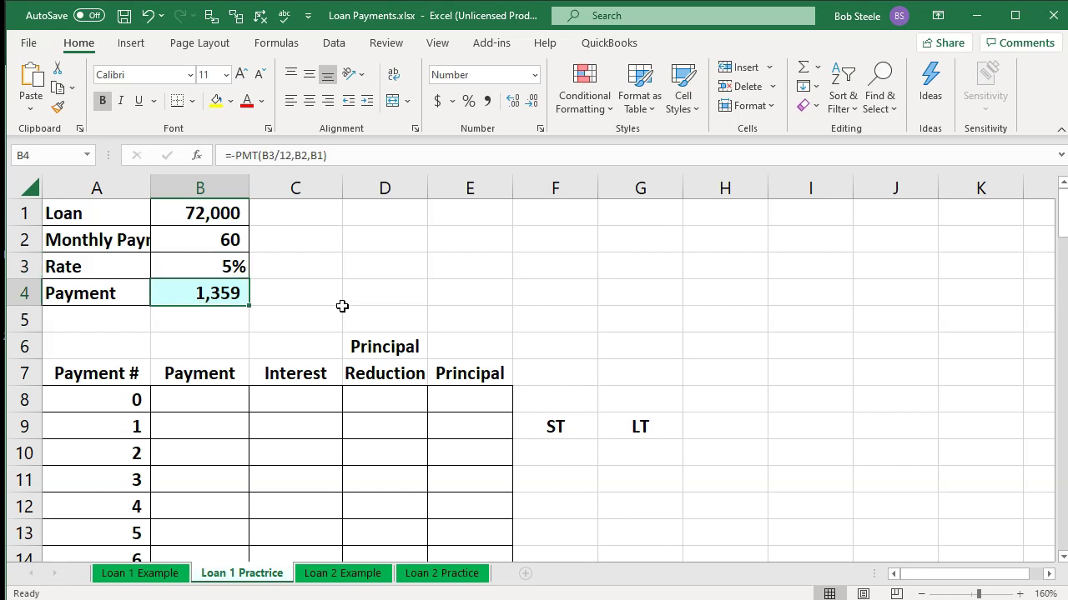
pyautogui.press('Down')
pyautogui.press('Down')
pyautogui.press('Down')
pyautogui.press('Down')
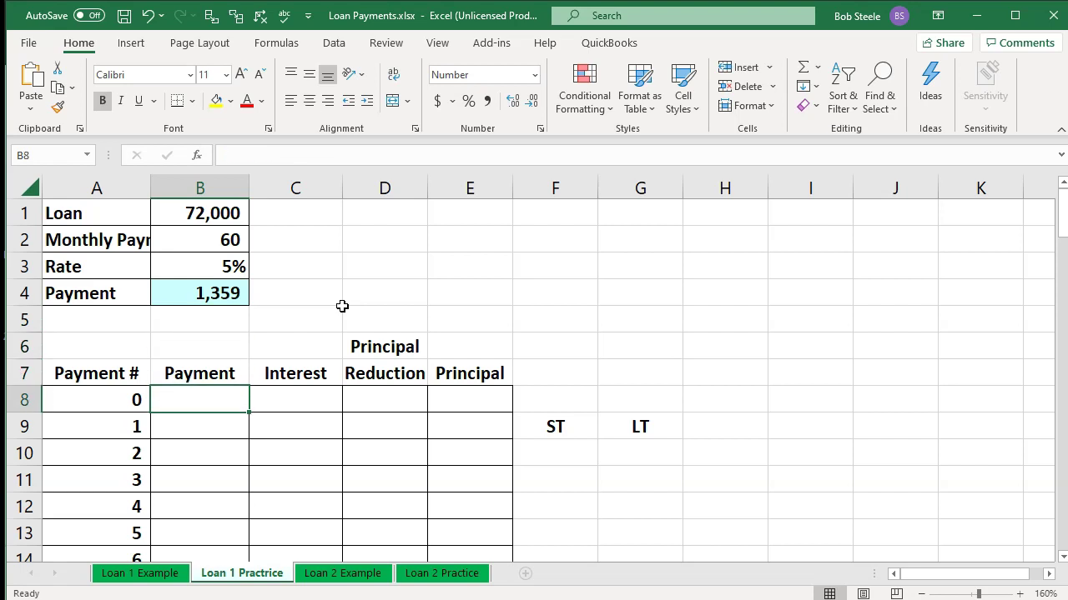
pyautogui.press('Right')
pyautogui.press('Right')
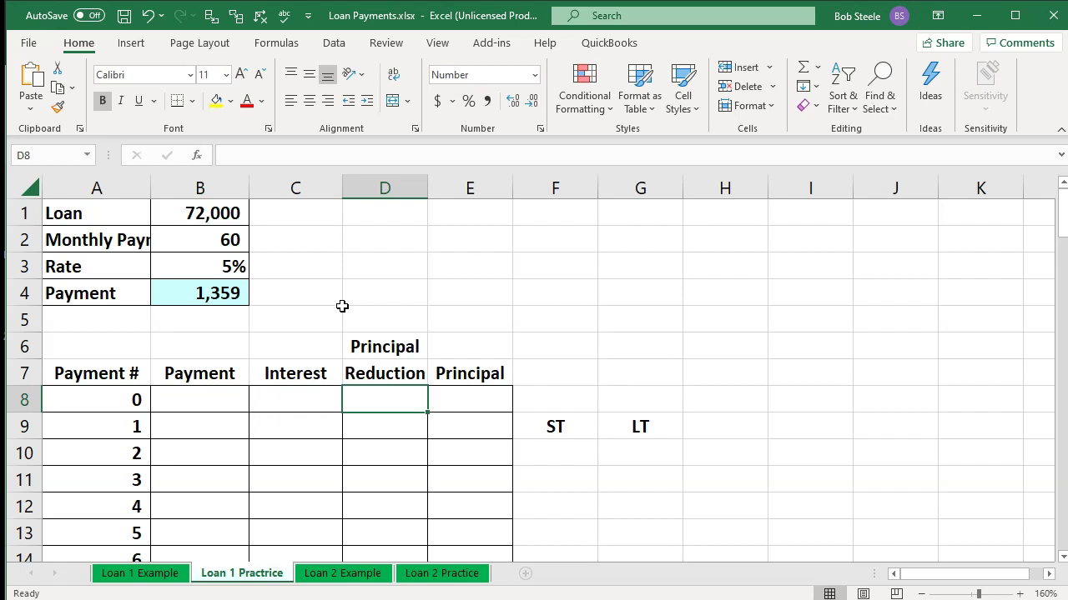
# - Link C1 to the loan amount in B1 and C2 to the number of monthly payments in B2
pyautogui.click(288, 206)
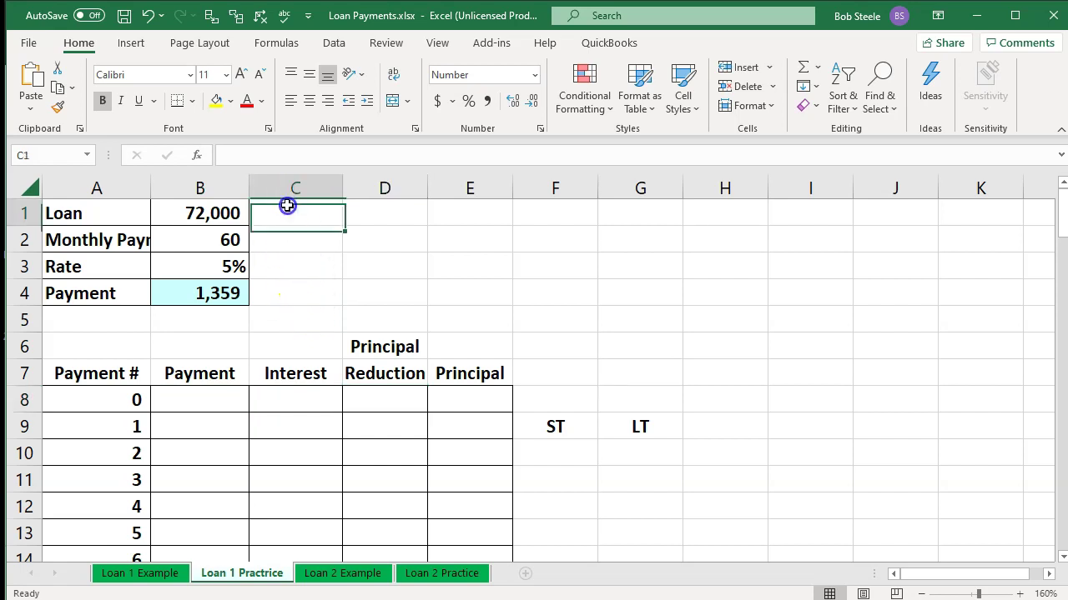
pyautogui.write('=')
pyautogui.press('Left')
pyautogui.press('Return')
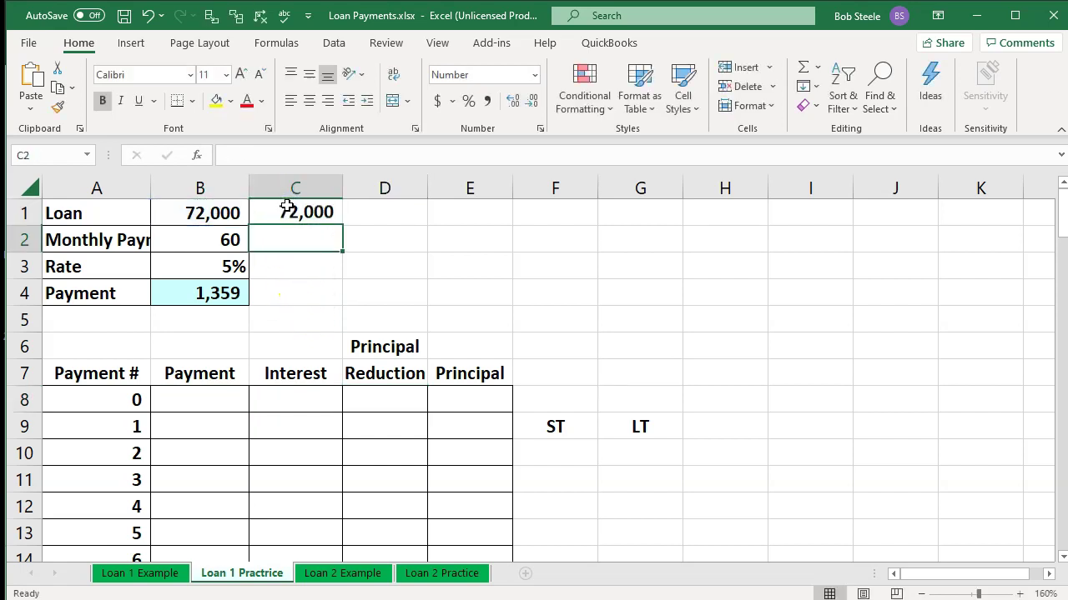
pyautogui.write('+')
pyautogui.press('Left')
pyautogui.press('Return')
pyautogui.press('Left')
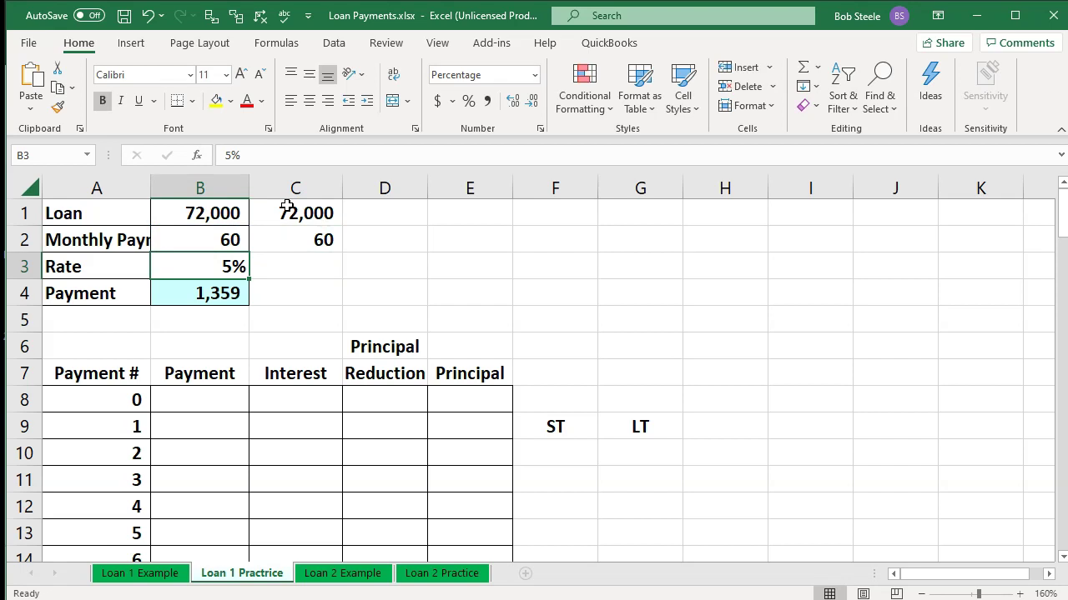
pyautogui.press('Down')
pyautogui.press('Up')
pyautogui.press('Right')
pyautogui.press('Down')
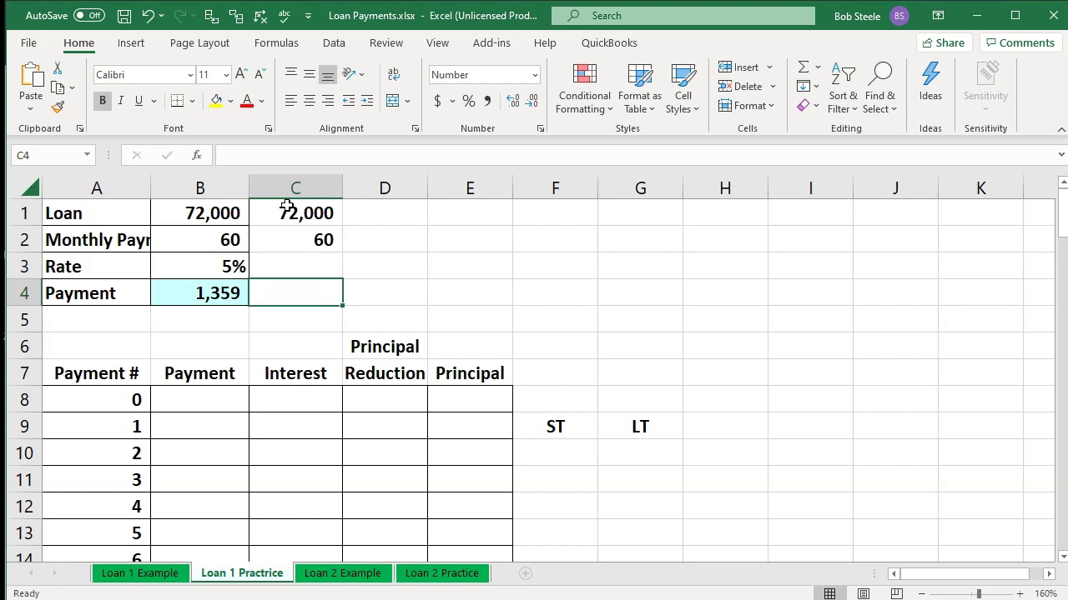
pyautogui.click(291, 272)
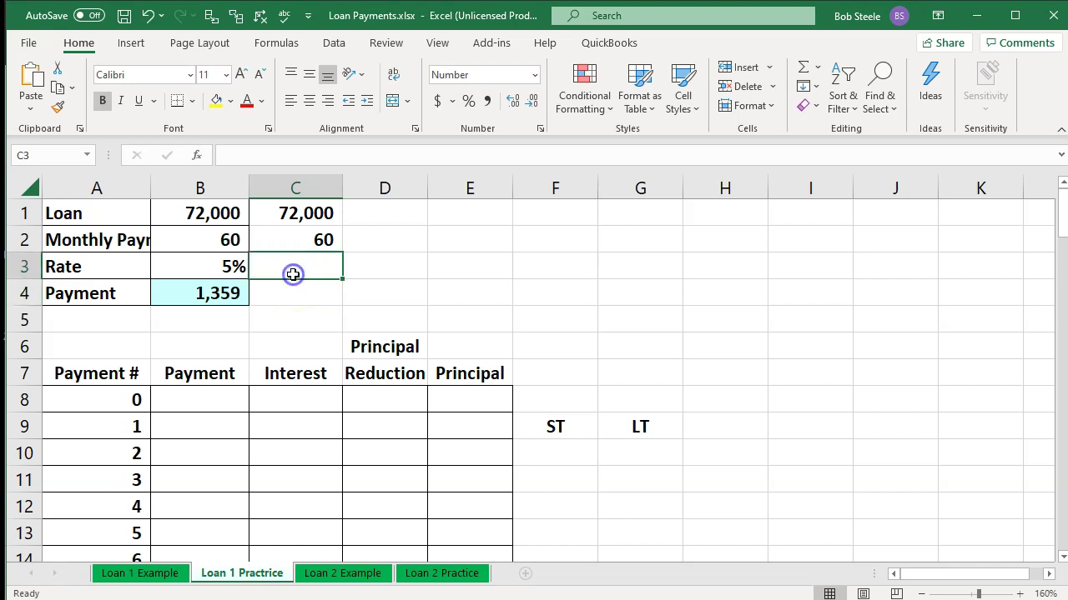
# - Copy the PMT formula from B4 to C4, and check and recalculate the copied formula
pyautogui.rightClick(230, 290)
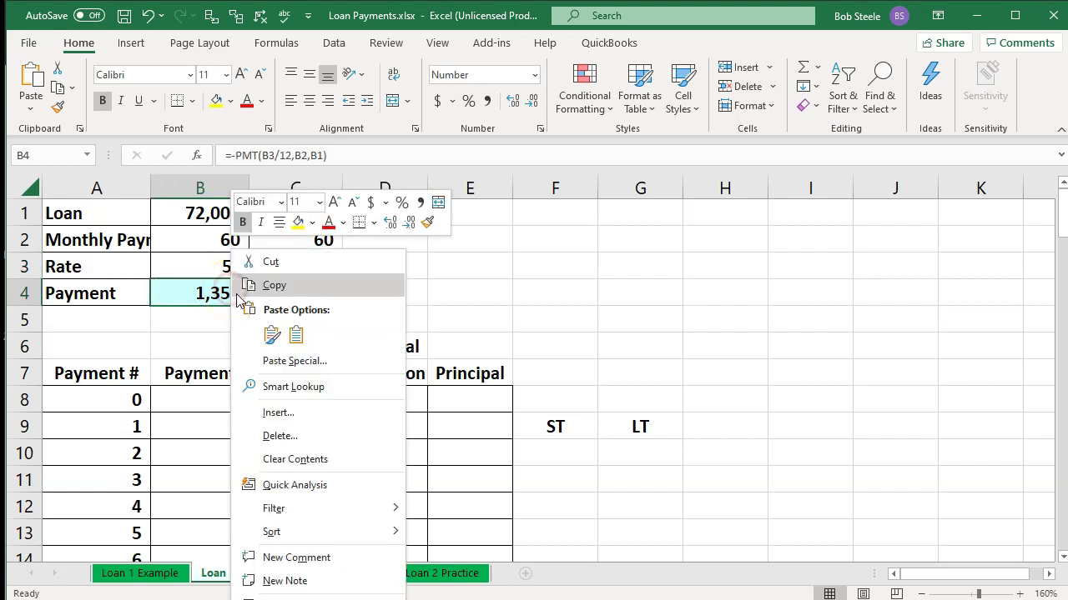
pyautogui.click(244, 289)
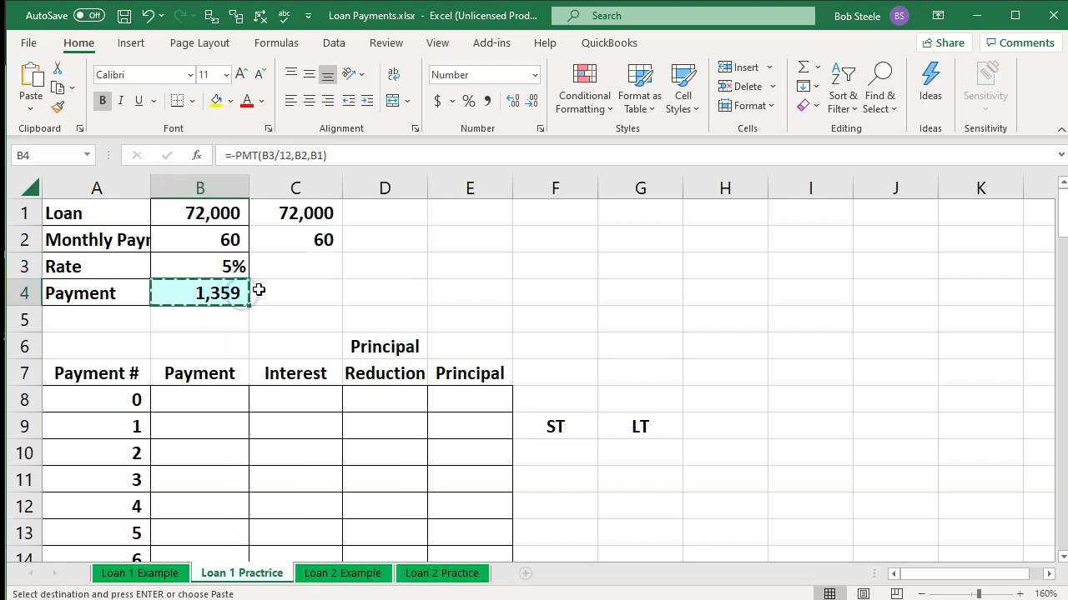
pyautogui.click(294, 289)
pyautogui.hotkey('ctrl', 'v')
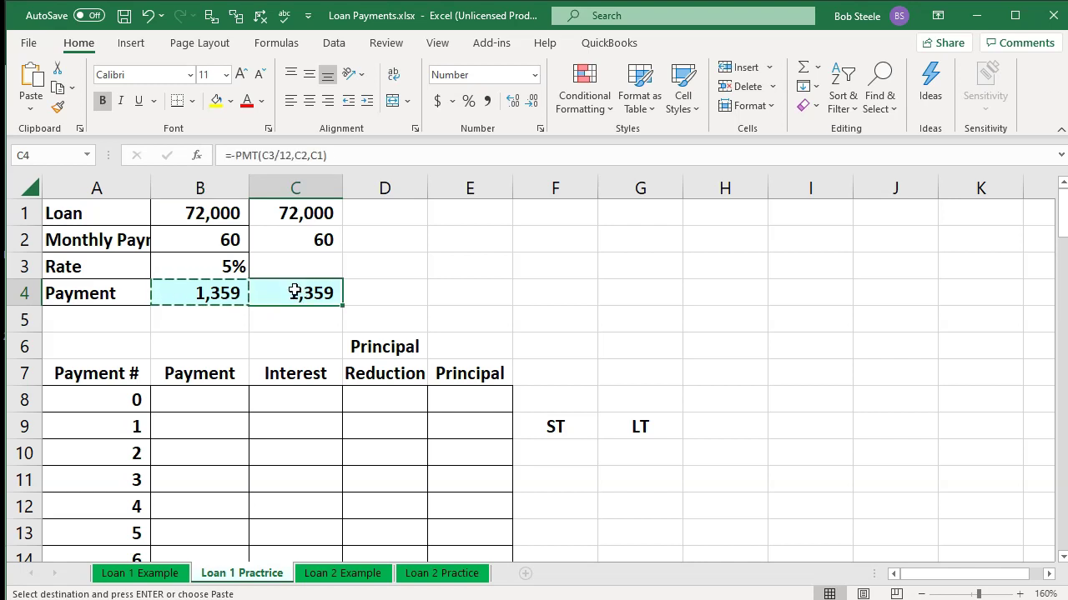
pyautogui.press('Escape')
pyautogui.click(305, 307)
pyautogui.doubleClick(305, 293)
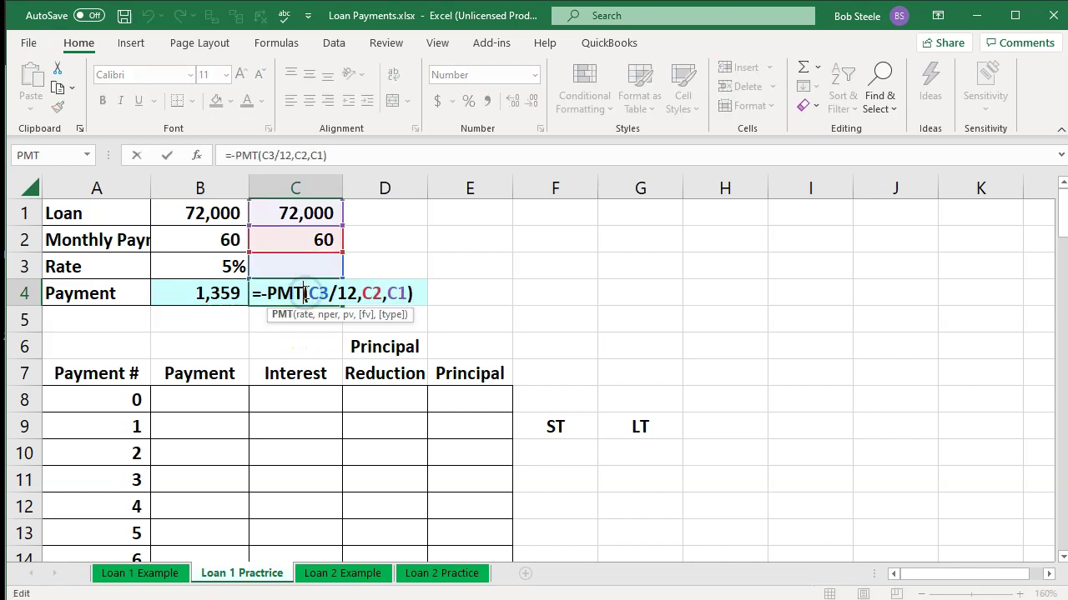
pyautogui.press('Return')
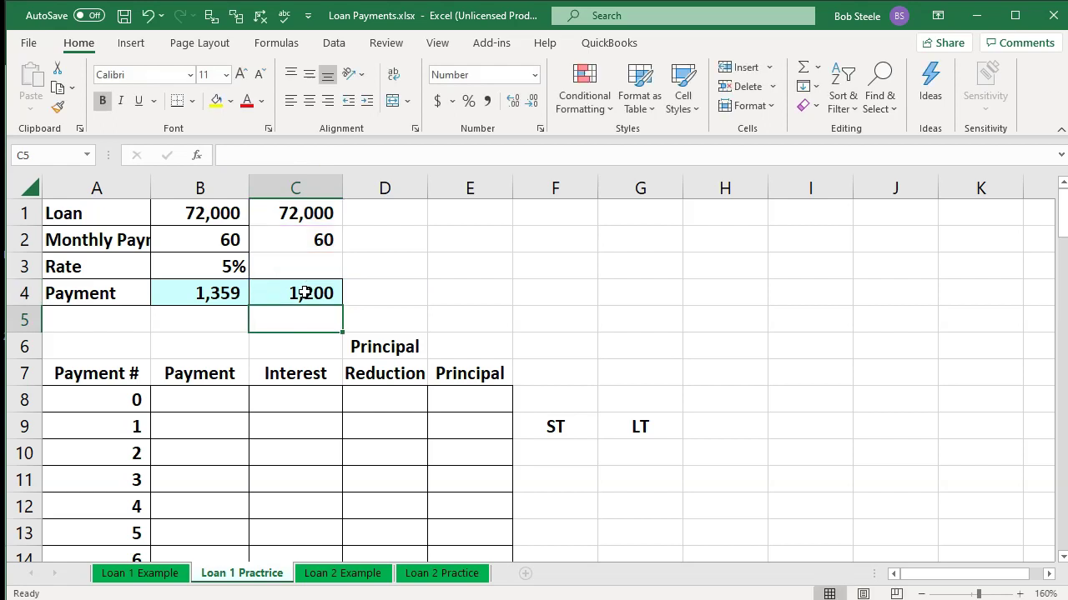
pyautogui.click(326, 267)
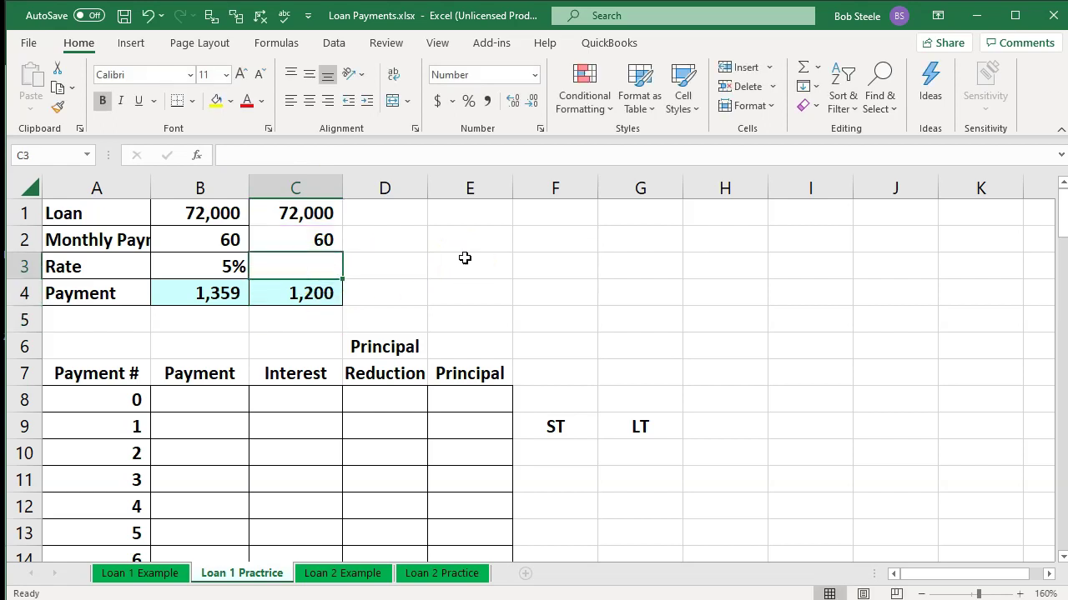
pyautogui.write('3')
pyautogui.press('Return')
pyautogui.press('Up')
pyautogui.click(204, 267)
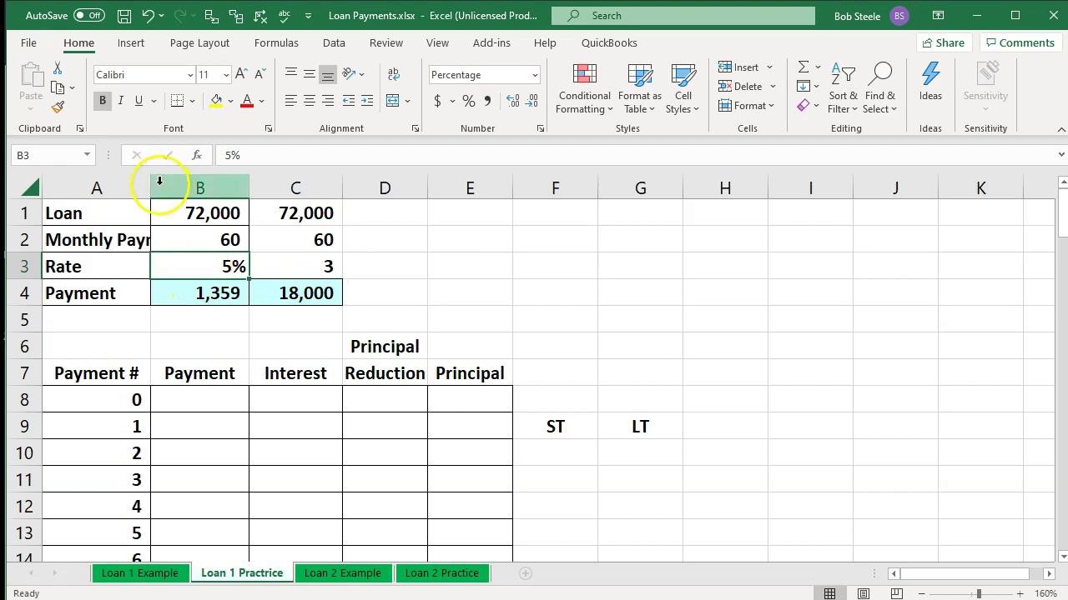
pyautogui.click(57, 87)
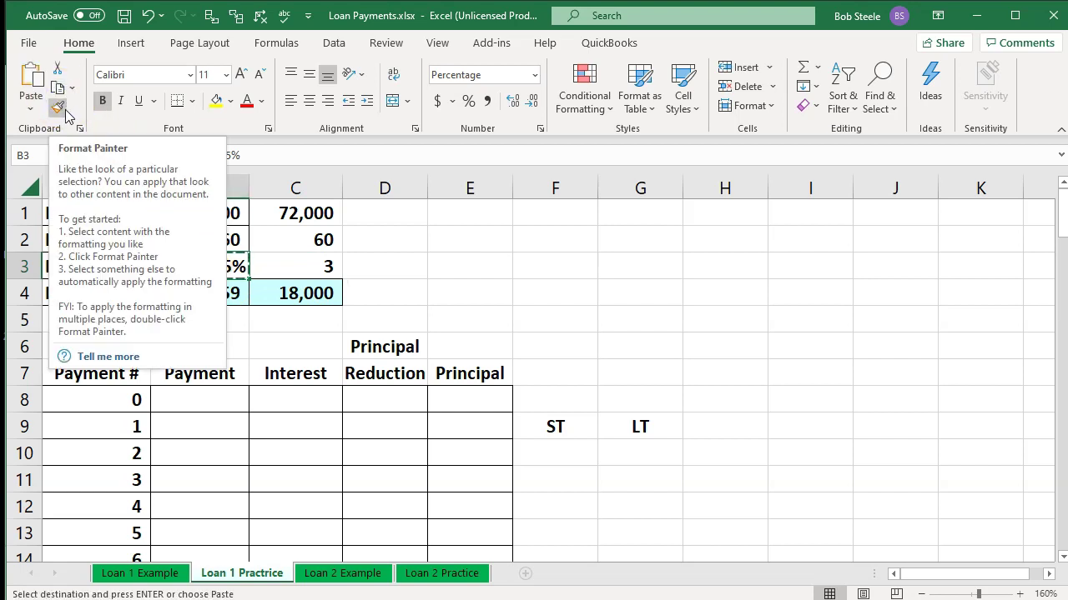
pyautogui.click(464, 275)
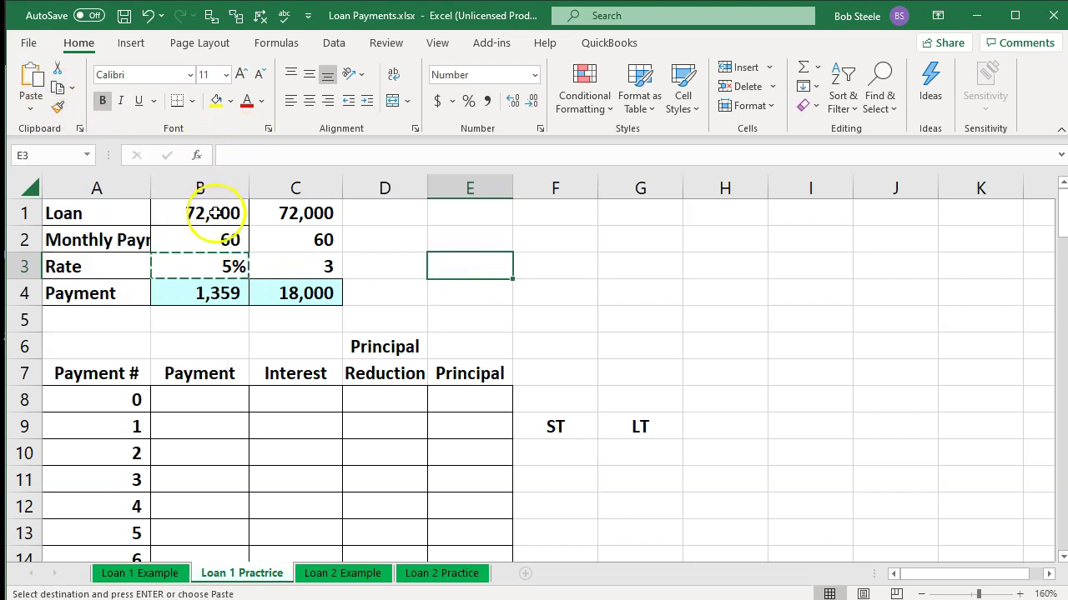
pyautogui.click(148, 15)
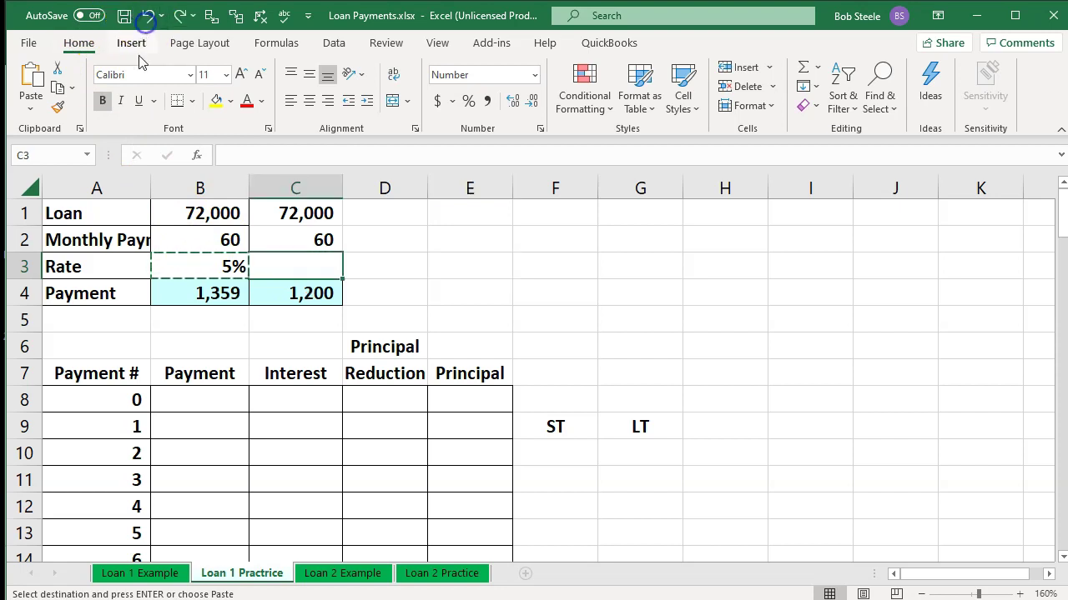
# - Copy the percentage formatting from B3 to C3 with Format Painter, and set the rate in C3 to 3%
pyautogui.click(311, 265)
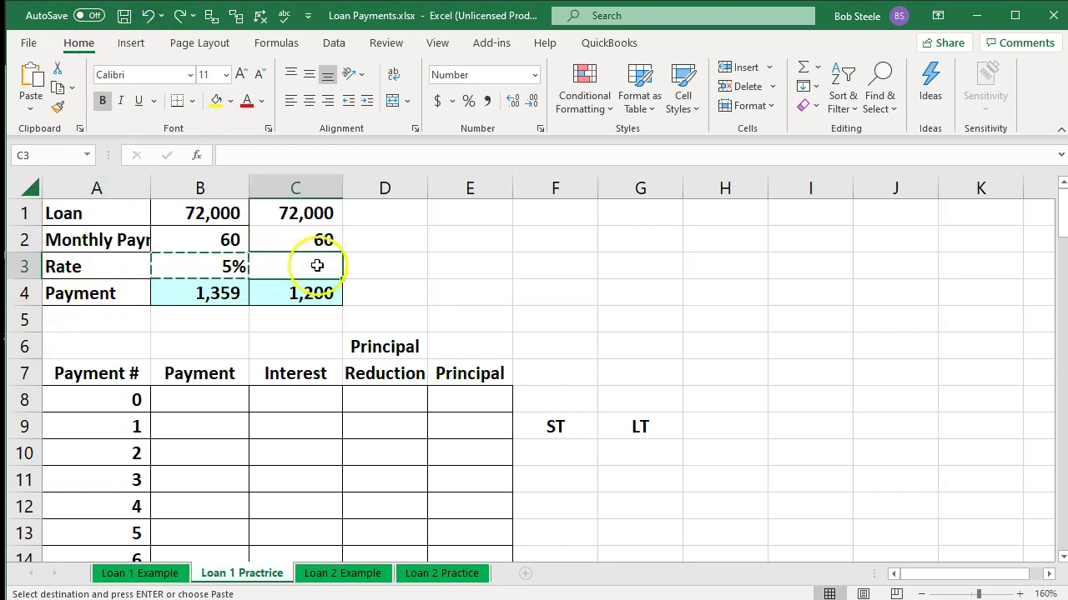
pyautogui.click(197, 260)
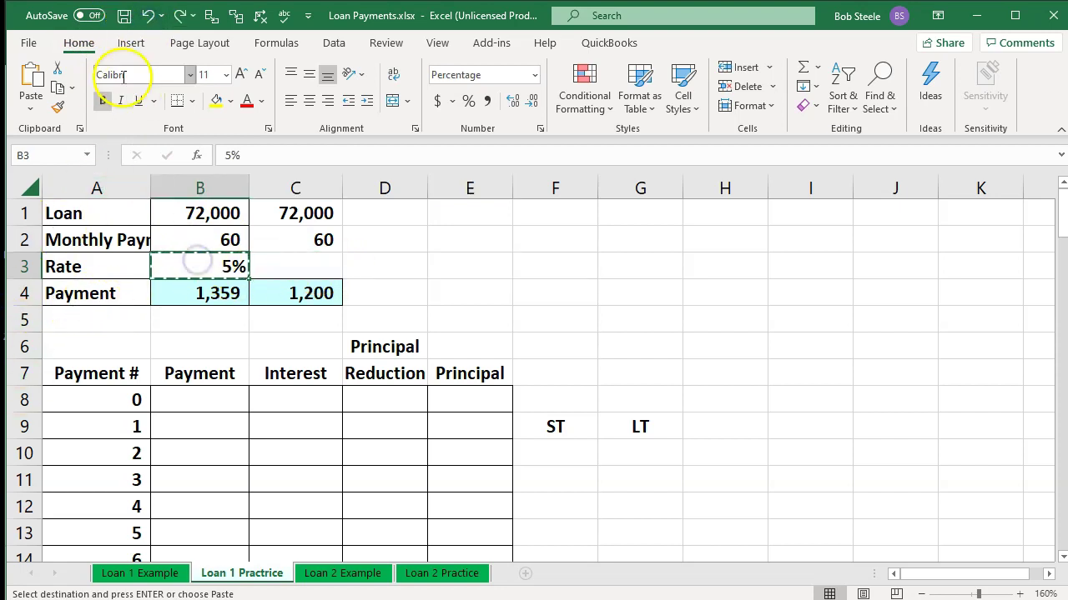
pyautogui.click(58, 107)
pyautogui.click(297, 265)
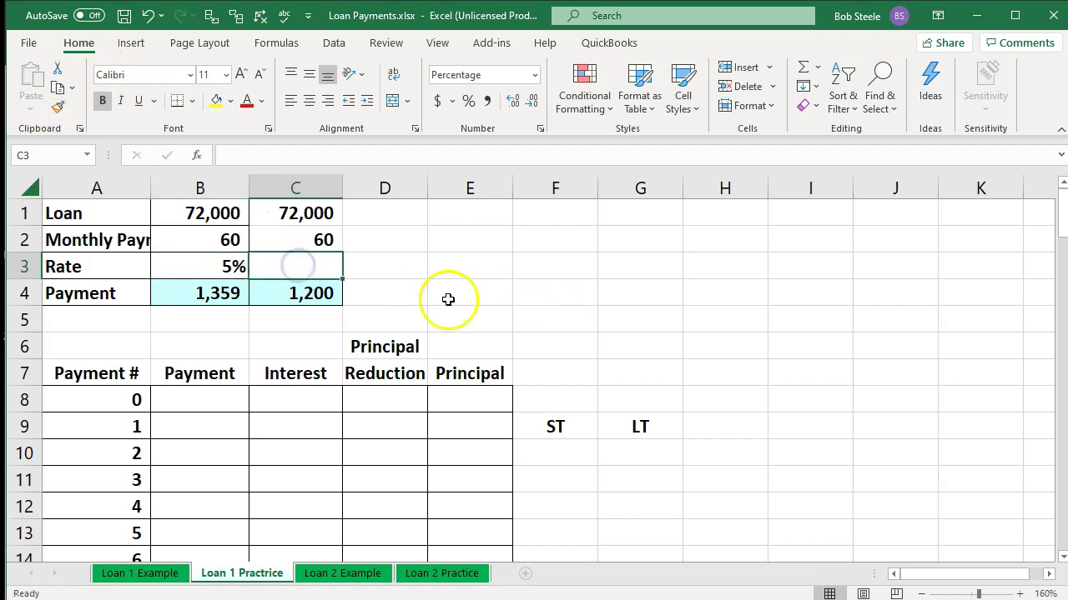
pyautogui.click(306, 264)
pyautogui.write('3')
pyautogui.press('Return')
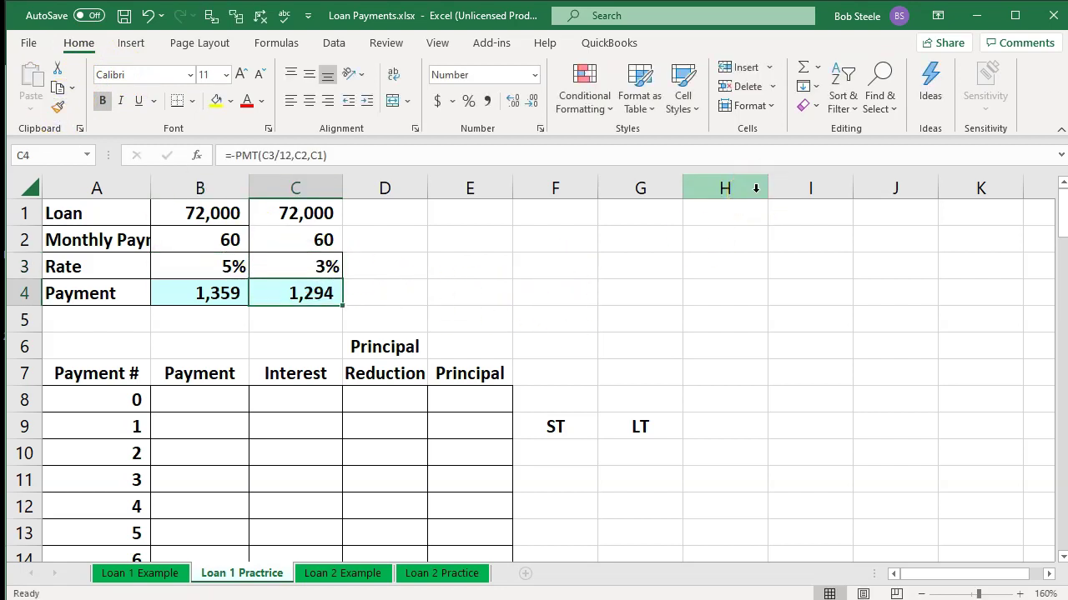
# - Set the comparison rate in C3 to 9% and check the payment against the original in B4
pyautogui.press('Up')
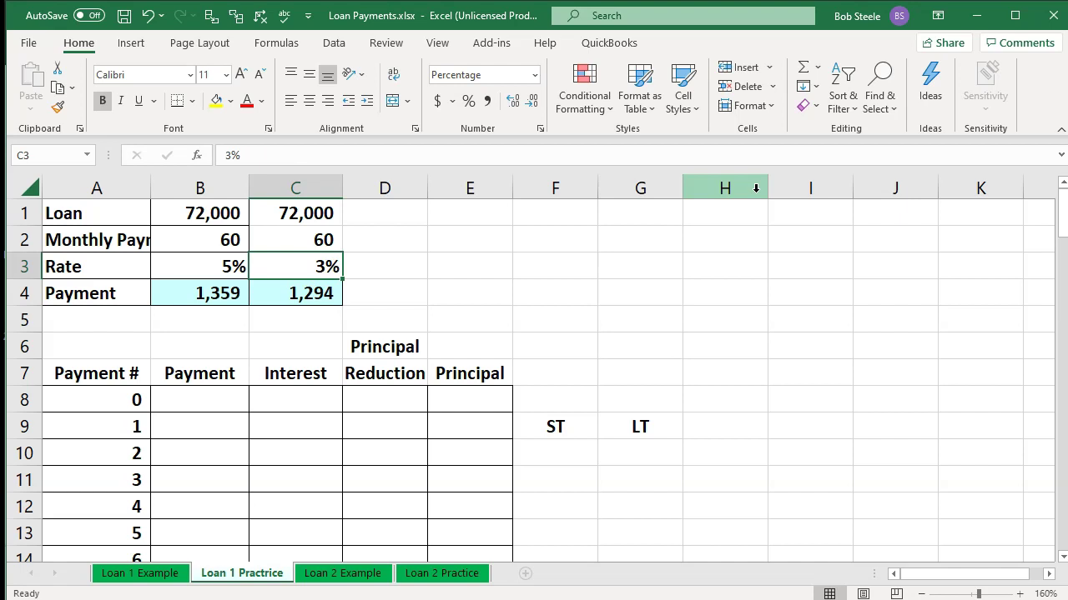
pyautogui.write('9')
pyautogui.press('Return')
pyautogui.press('Up')
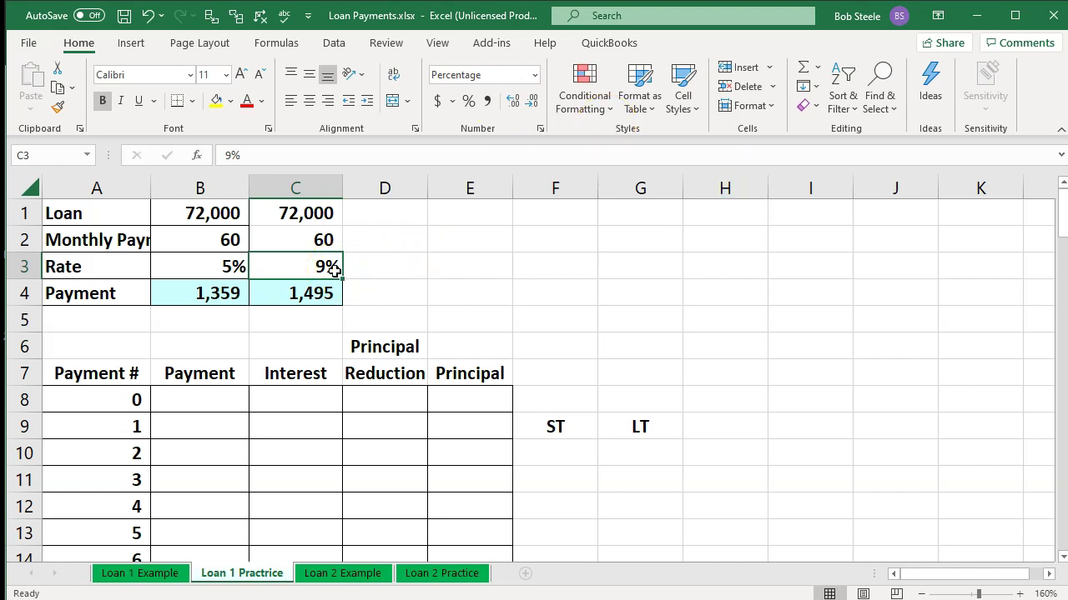
pyautogui.click(234, 298)
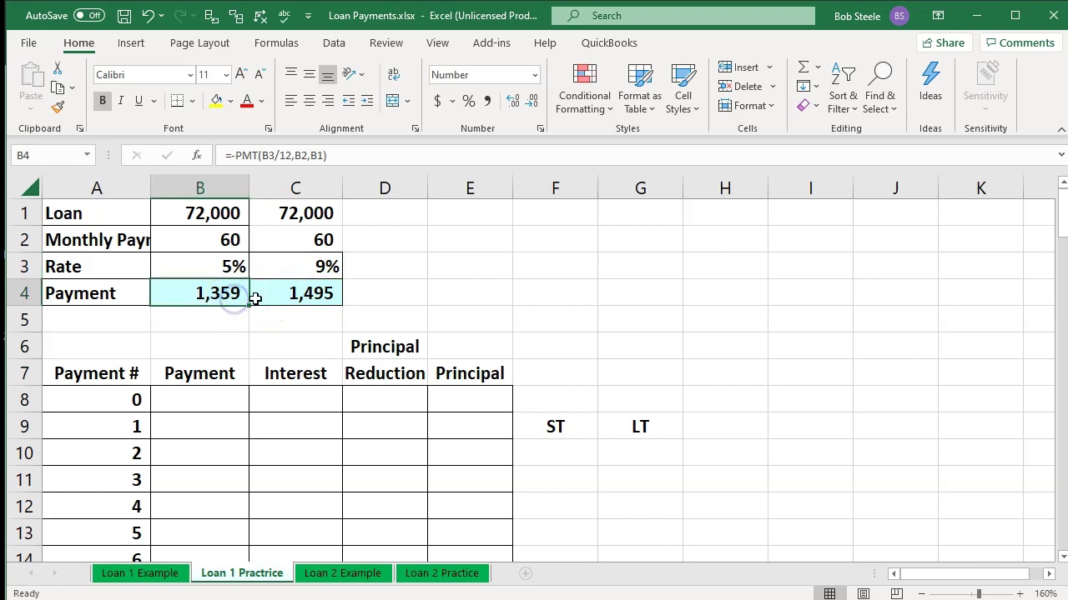
pyautogui.click(470, 267)
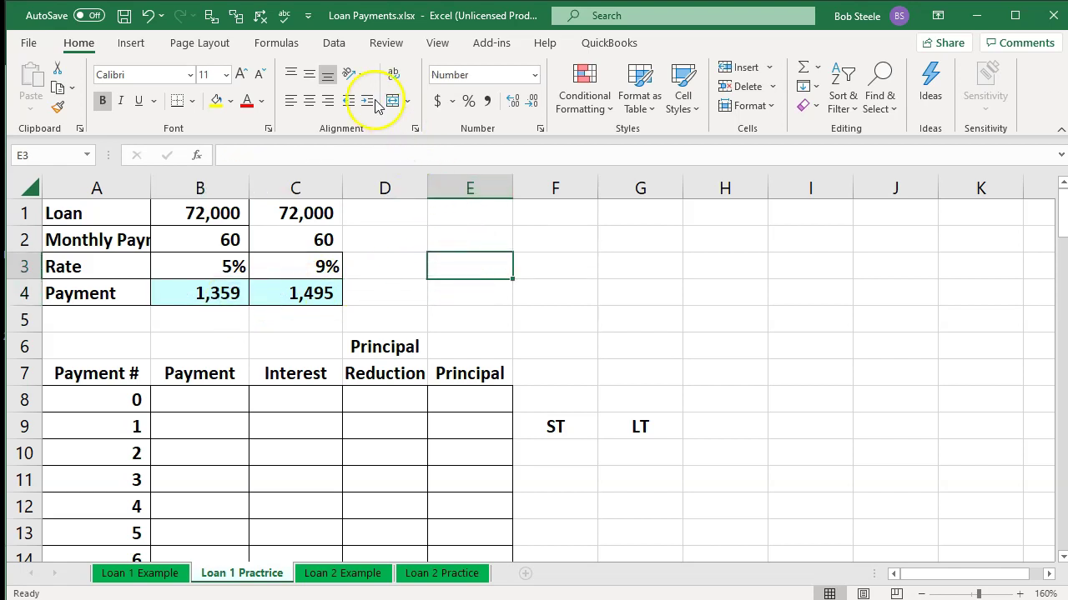
# - Set up a Goal Seek that brings the payment in C4 to 1359 by changing the rate in C3
pyautogui.click(338, 46)
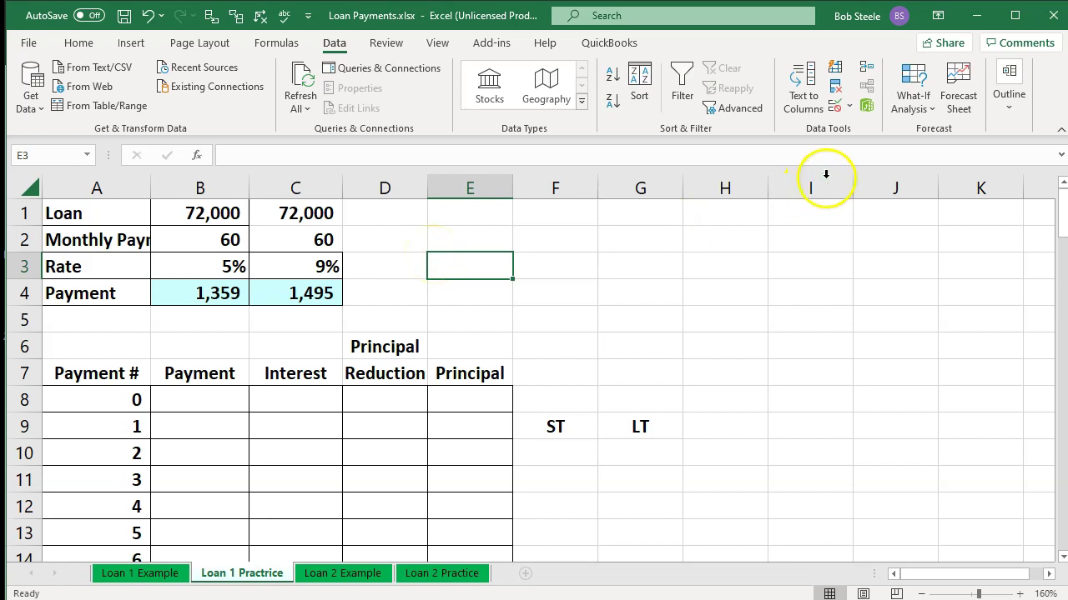
pyautogui.click(907, 102)
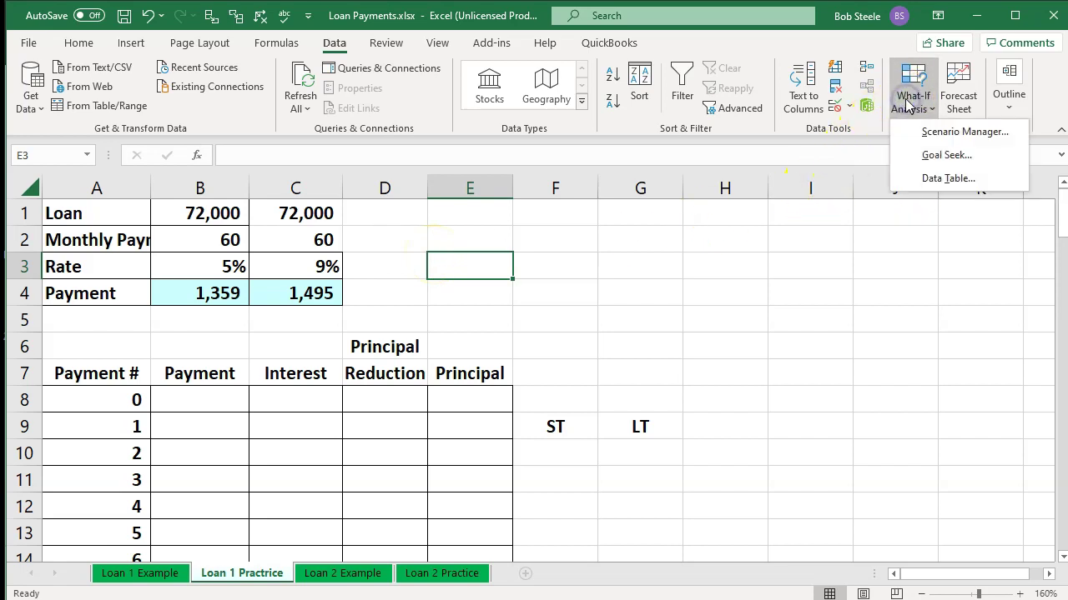
pyautogui.click(923, 157)
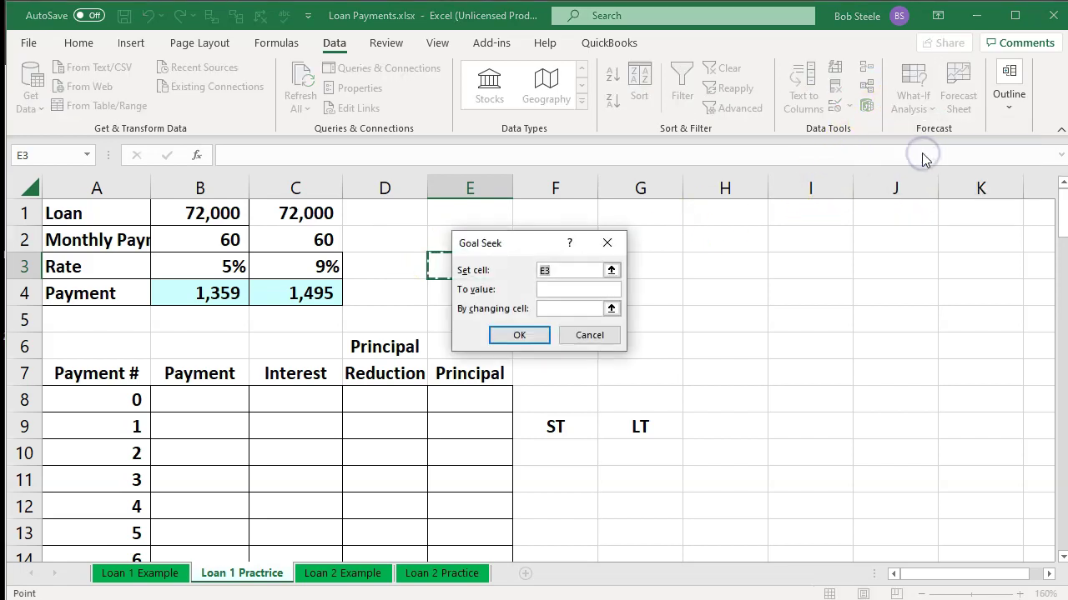
pyautogui.moveTo(533, 248); pyautogui.dragTo(569, 204)
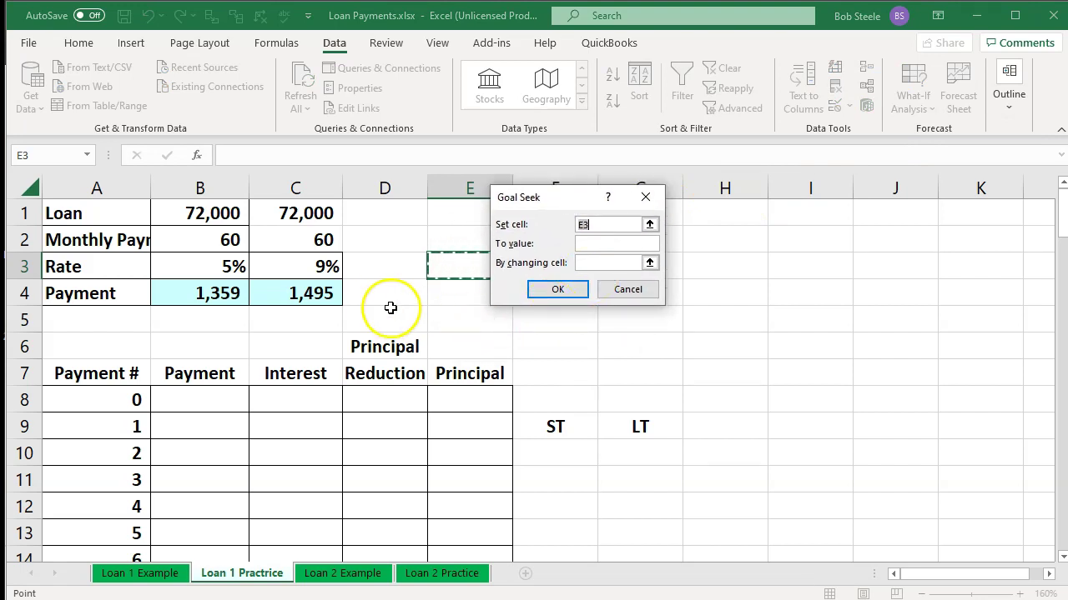
pyautogui.click(317, 293)
pyautogui.click(594, 243)
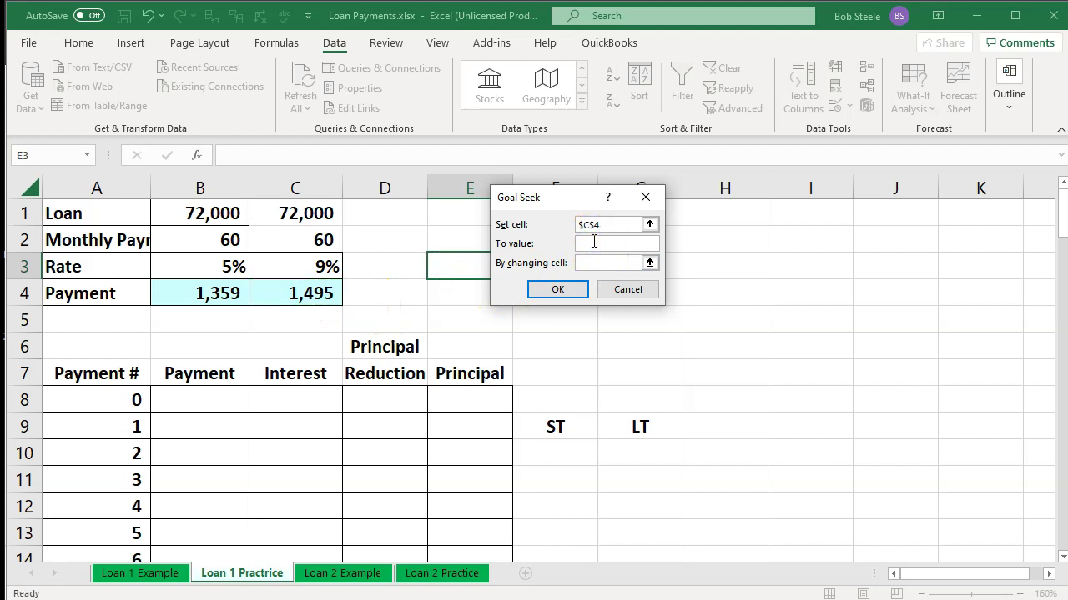
pyautogui.write('1359')
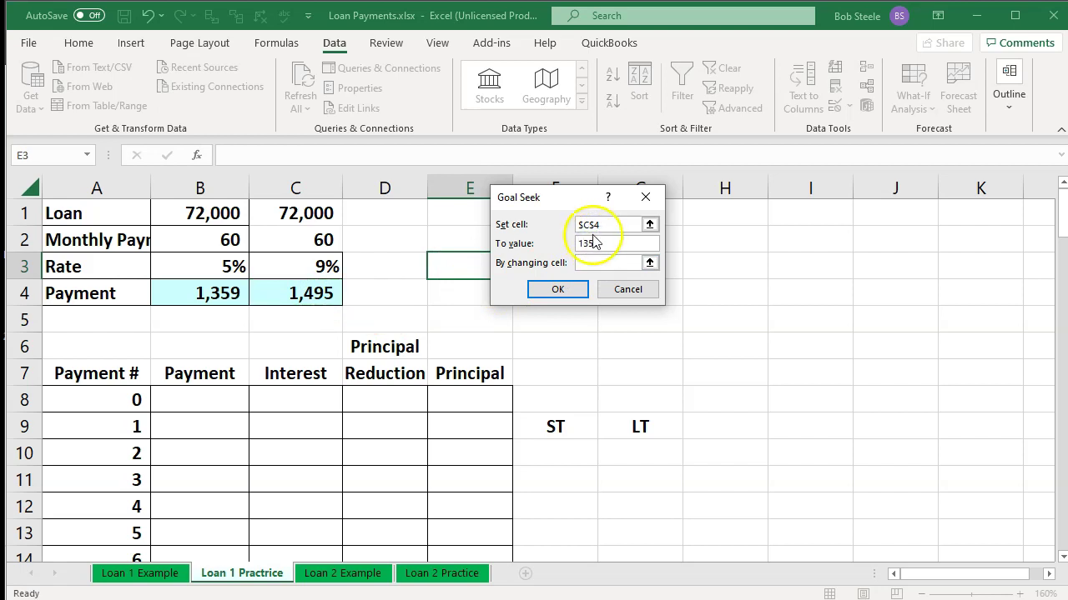
pyautogui.click(603, 262)
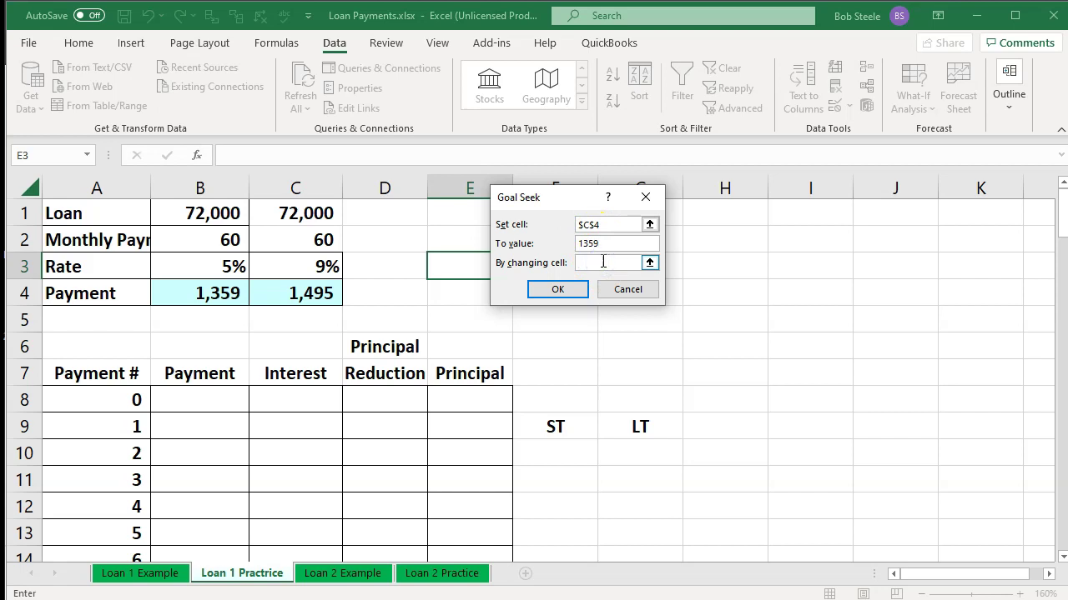
pyautogui.click(335, 267)
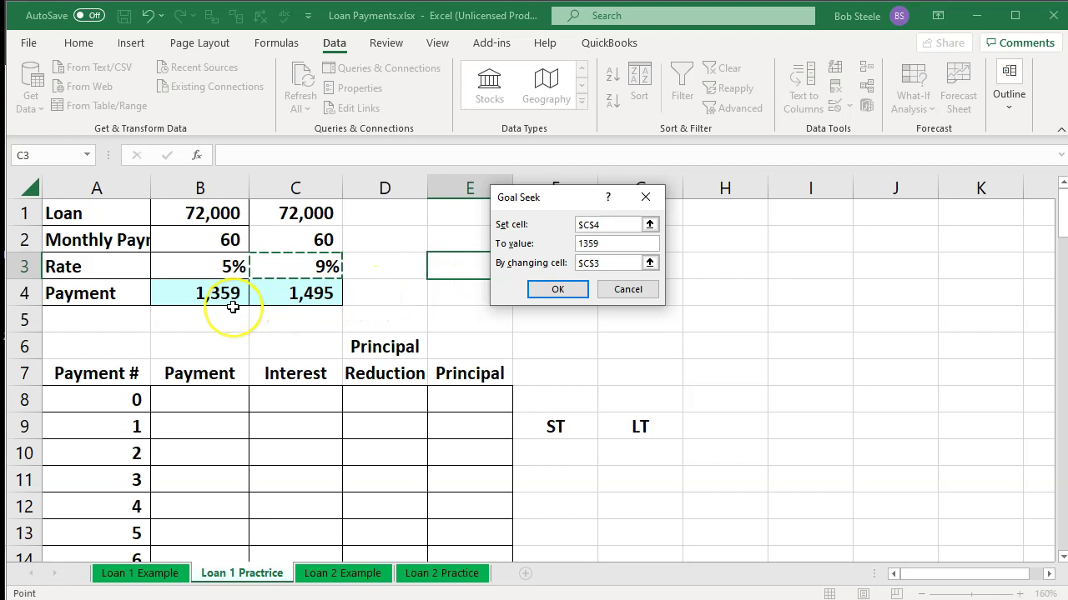
pyautogui.click(334, 269)
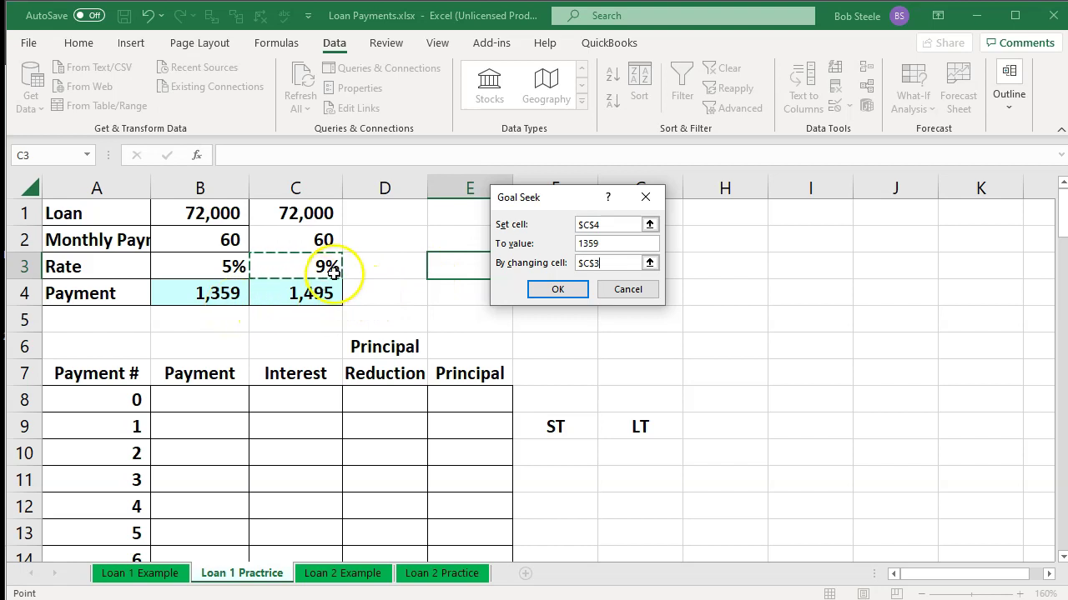
# - Run the Goal Seek, accept its solution, and check the exact rate in C3
pyautogui.click(566, 290)
pyautogui.click(566, 290)
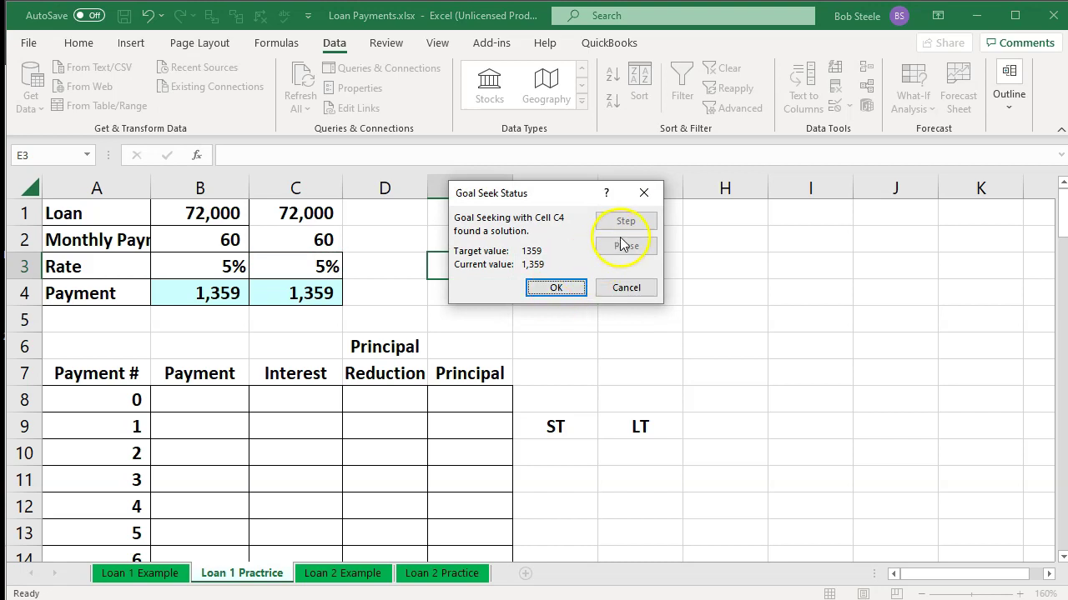
pyautogui.click(557, 287)
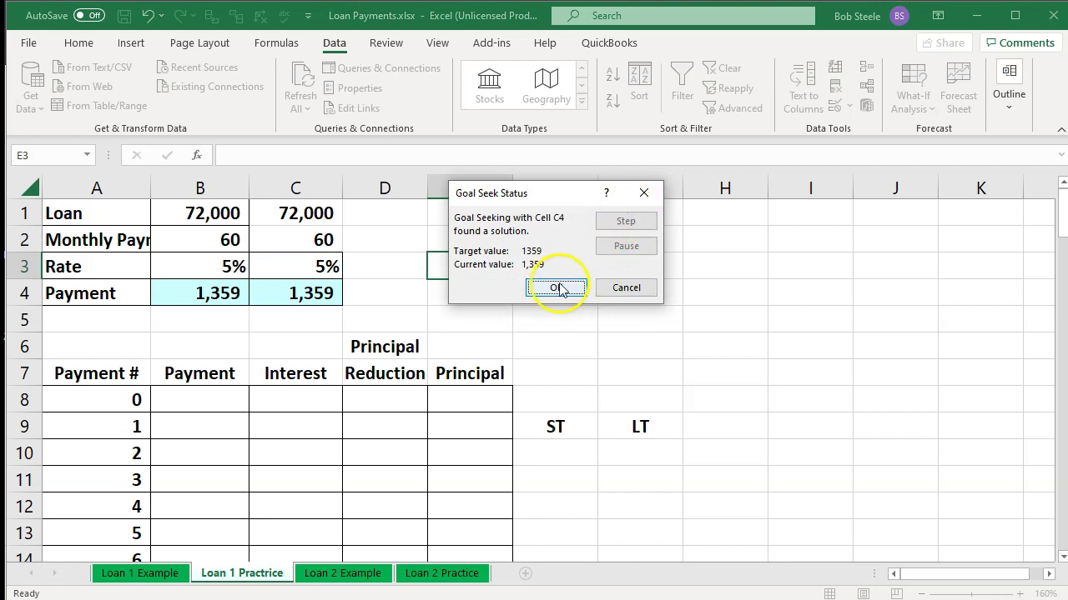
pyautogui.click(307, 264)
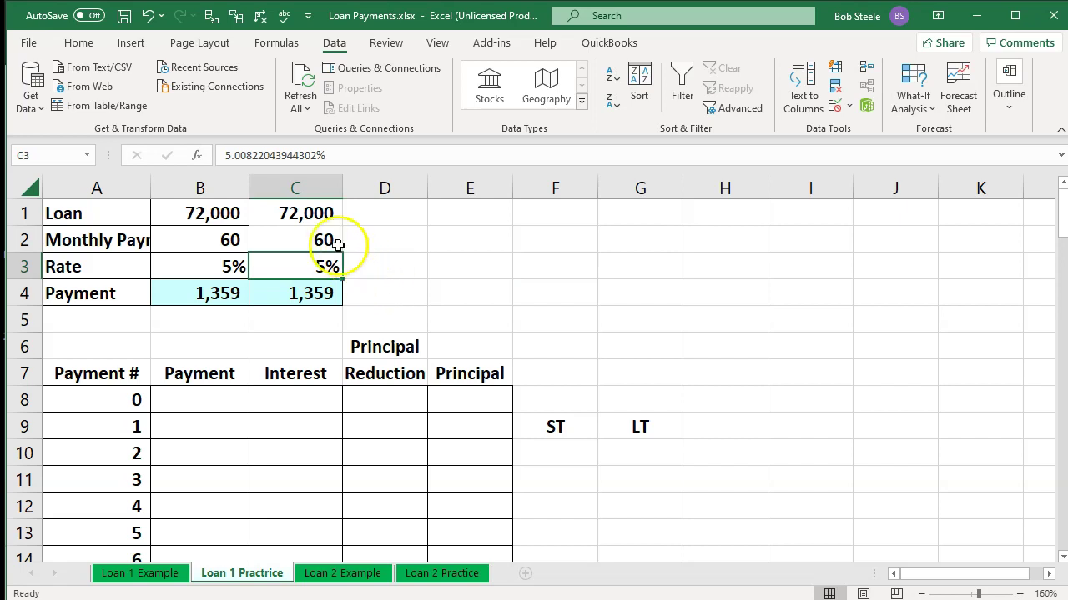
# - Clear the comparison loan's contents from C1:C4
pyautogui.moveTo(315, 215); pyautogui.dragTo(304, 286)
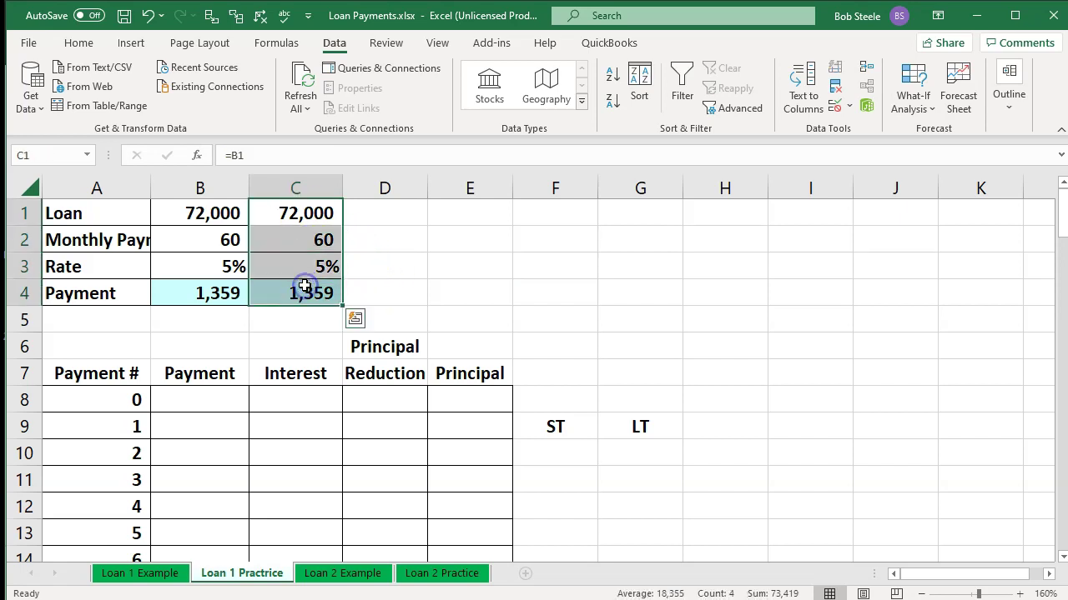
pyautogui.press('Delete')
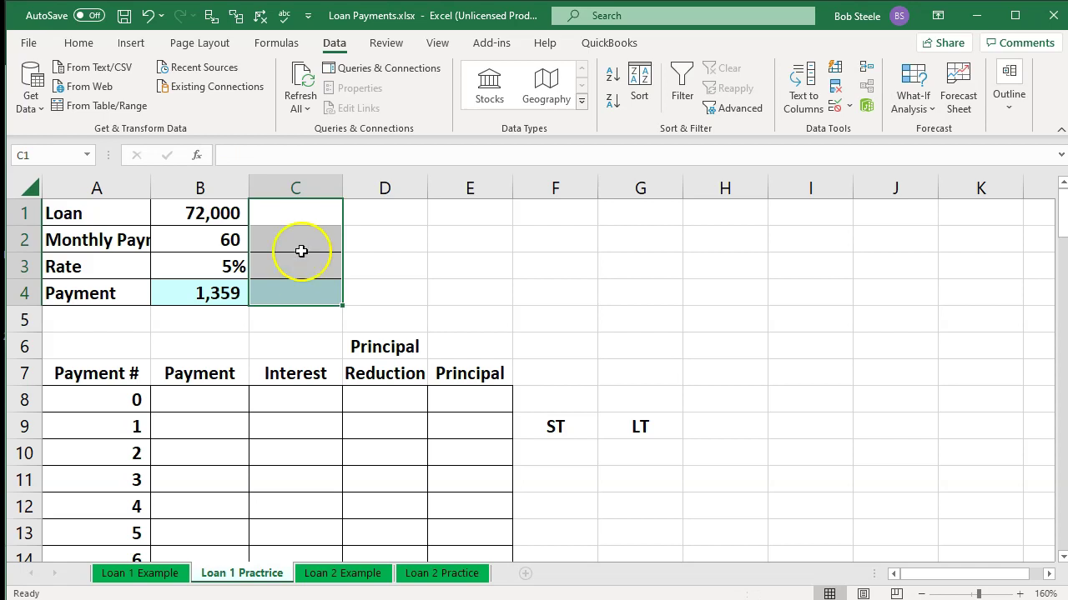
pyautogui.click(424, 314)
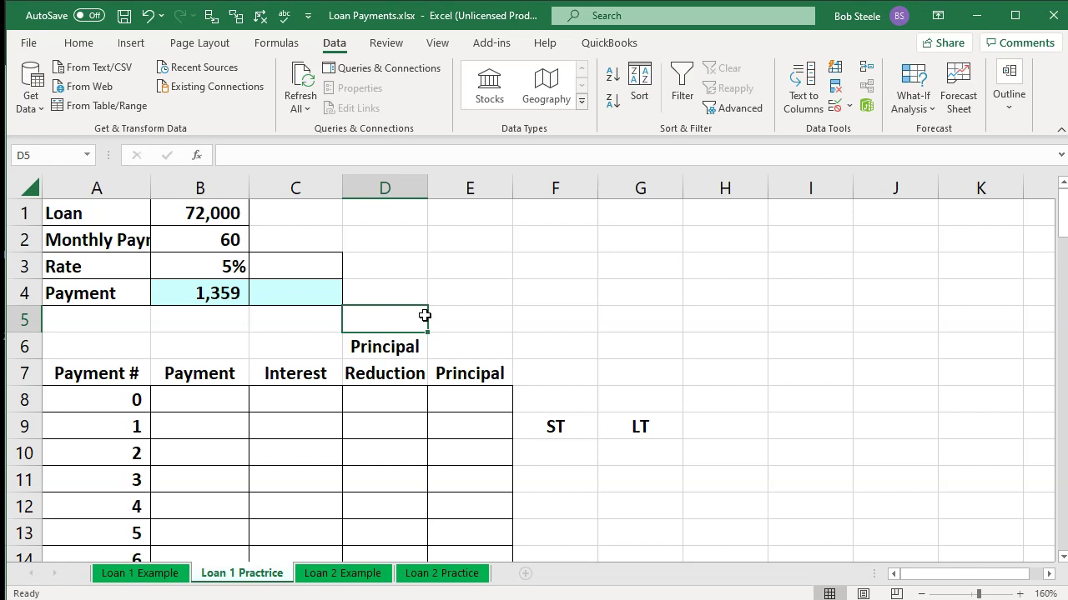
# - Review the amortization table headings from Payment # to Principal, and check the PMT formula in B4 that feeds the Payment column
pyautogui.click(93, 378)
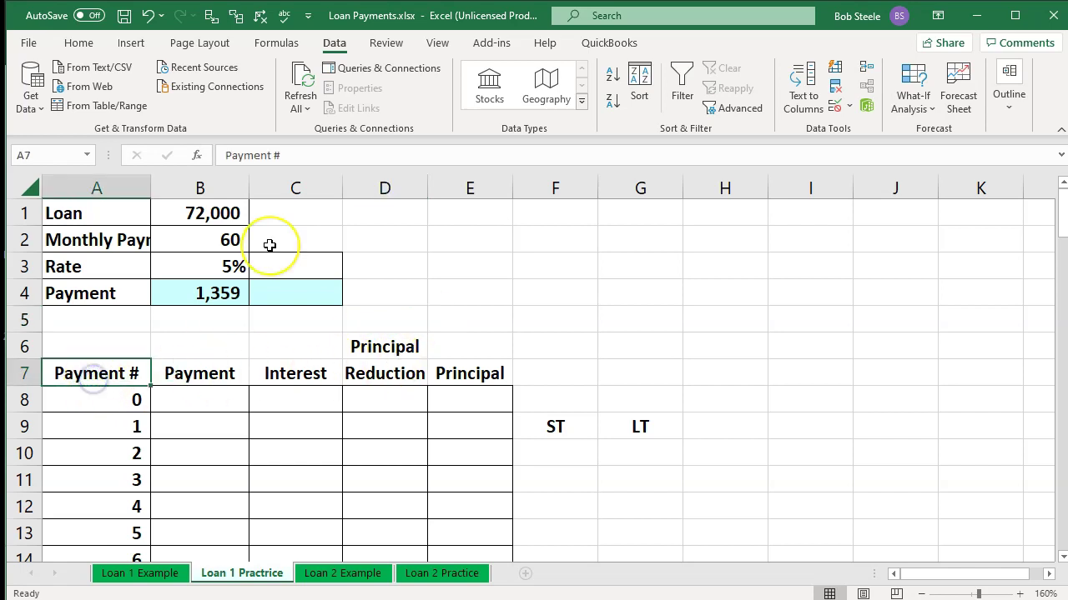
pyautogui.press('Right')
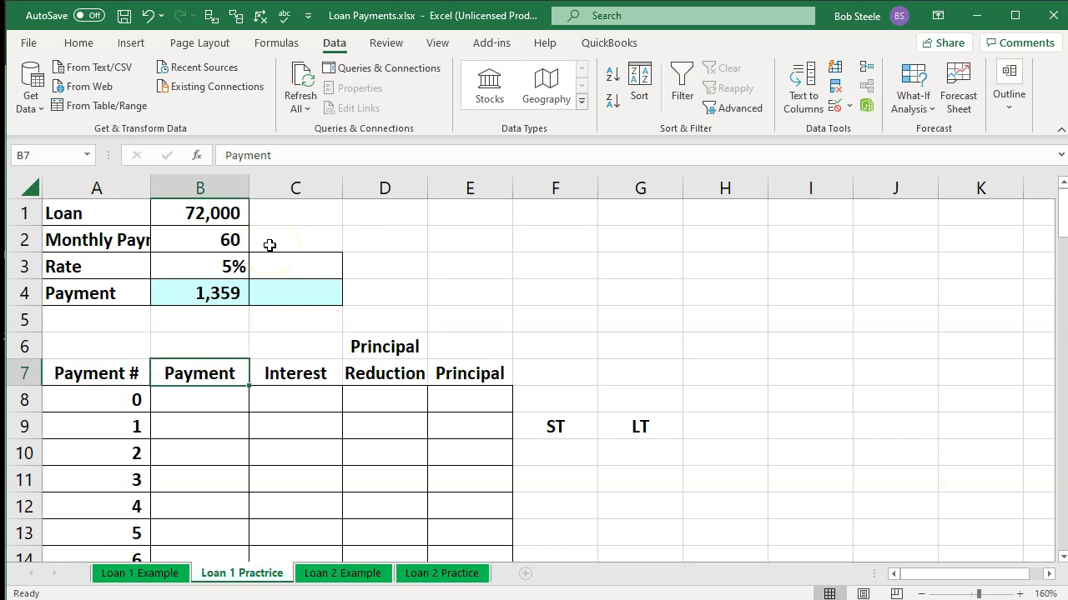
pyautogui.press('Up')
pyautogui.press('Up')
pyautogui.press('Up')
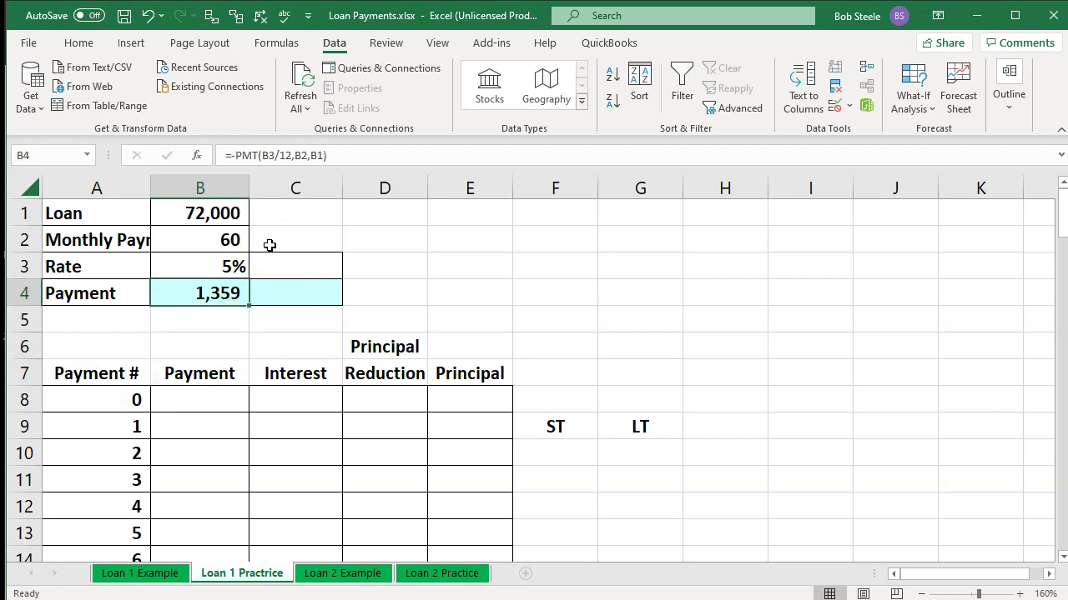
pyautogui.press('Down')
pyautogui.press('Down')
pyautogui.press('Down')
pyautogui.press('Right')
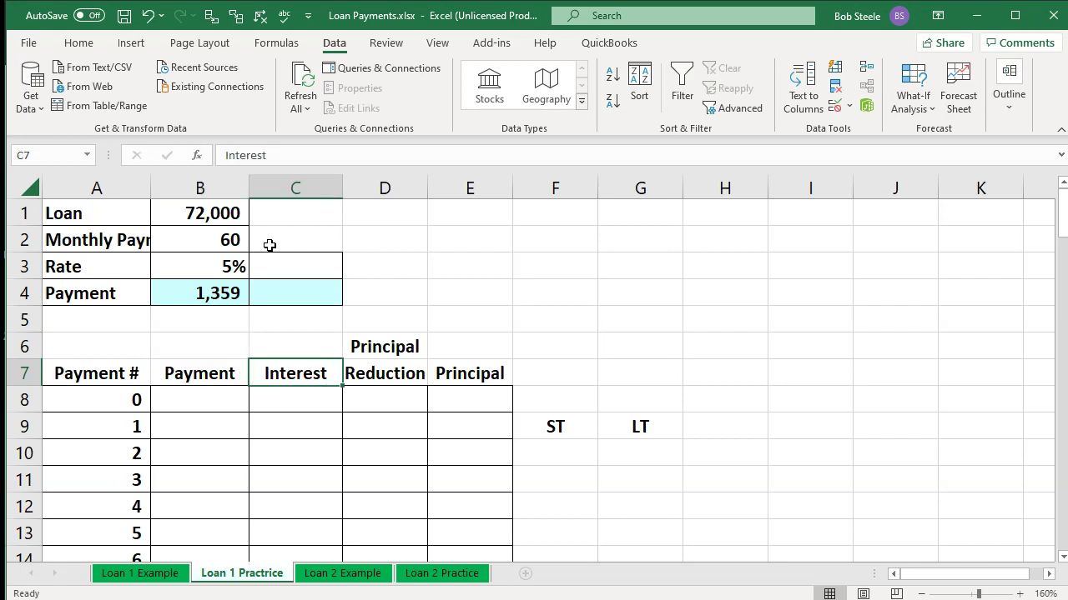
pyautogui.press('Right')
pyautogui.press('Right')
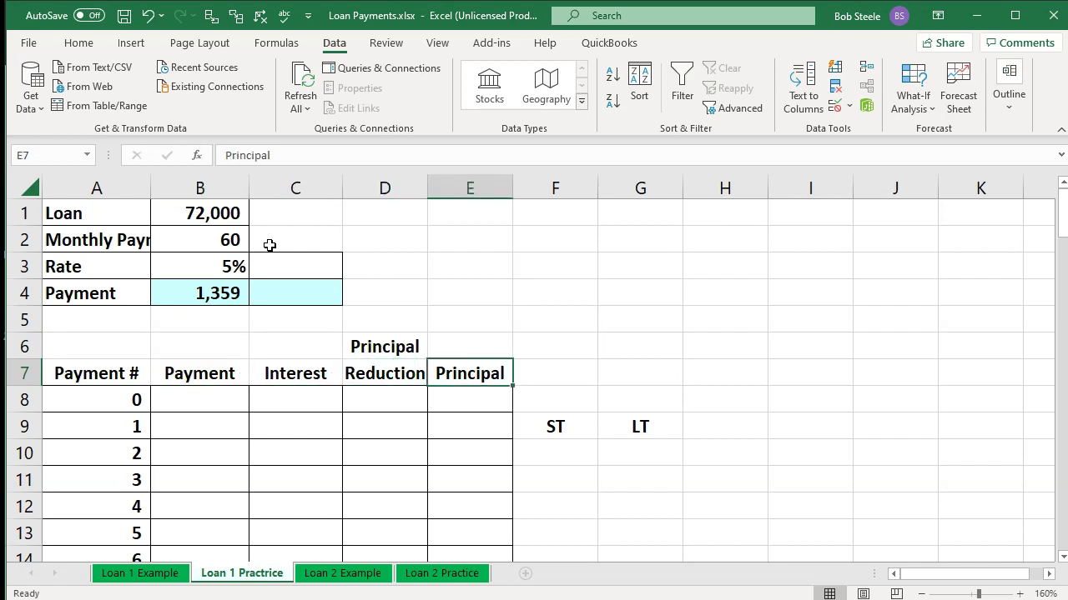
# - Link the starting principal in E8 to the loan amount in B1
pyautogui.press('Down')
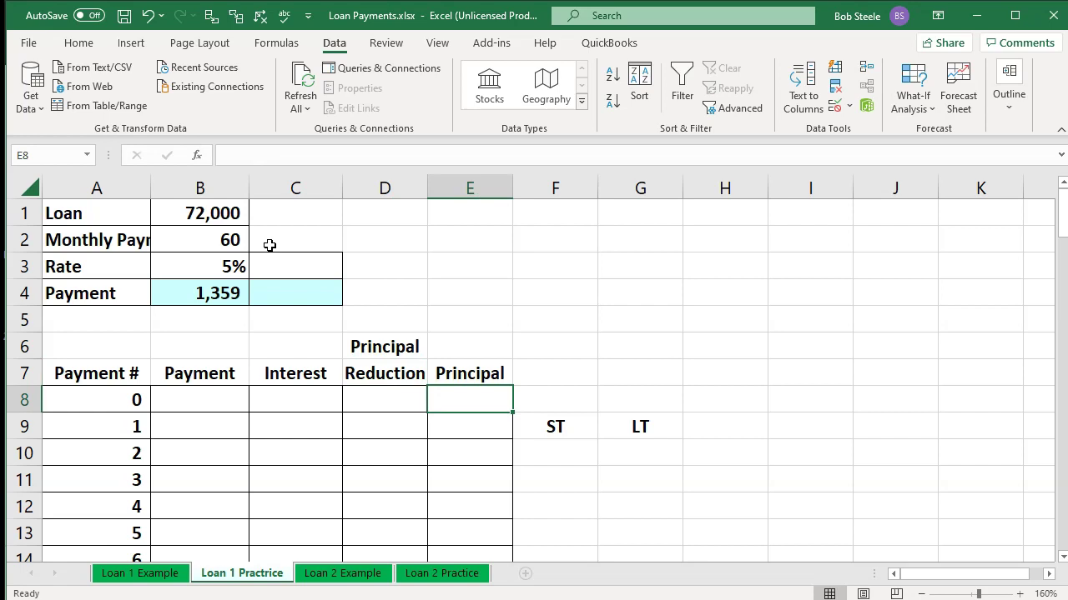
pyautogui.write('=')
pyautogui.press('Left')
pyautogui.press('Left')
pyautogui.press('Left')
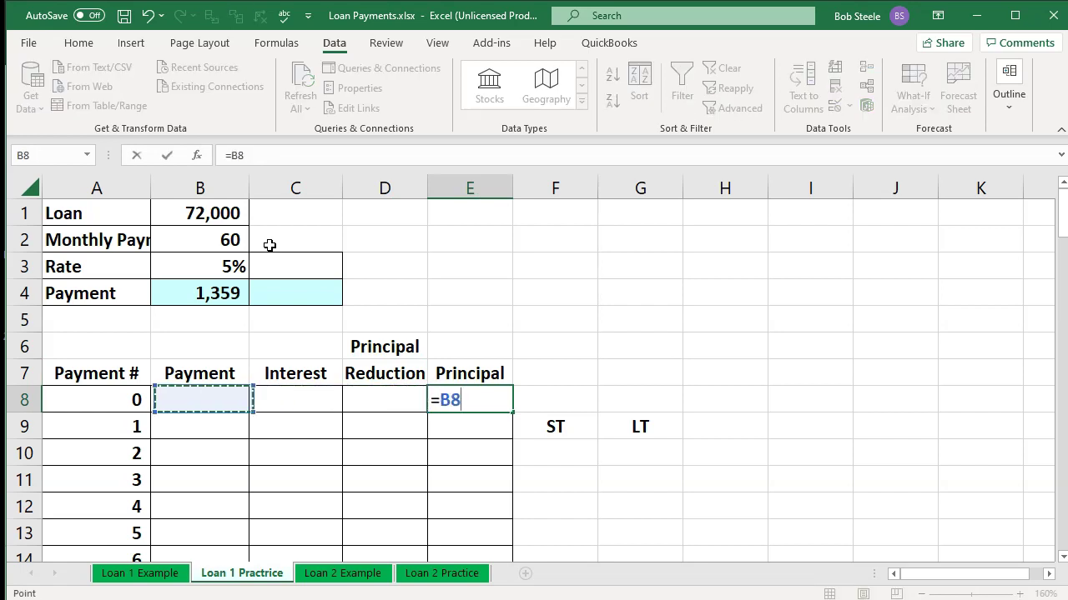
pyautogui.press('Up')
pyautogui.press('Up')
pyautogui.press('Up')
pyautogui.press('Up')
pyautogui.press('Up')
pyautogui.press('Up')
pyautogui.press('Up')
pyautogui.press('Return')
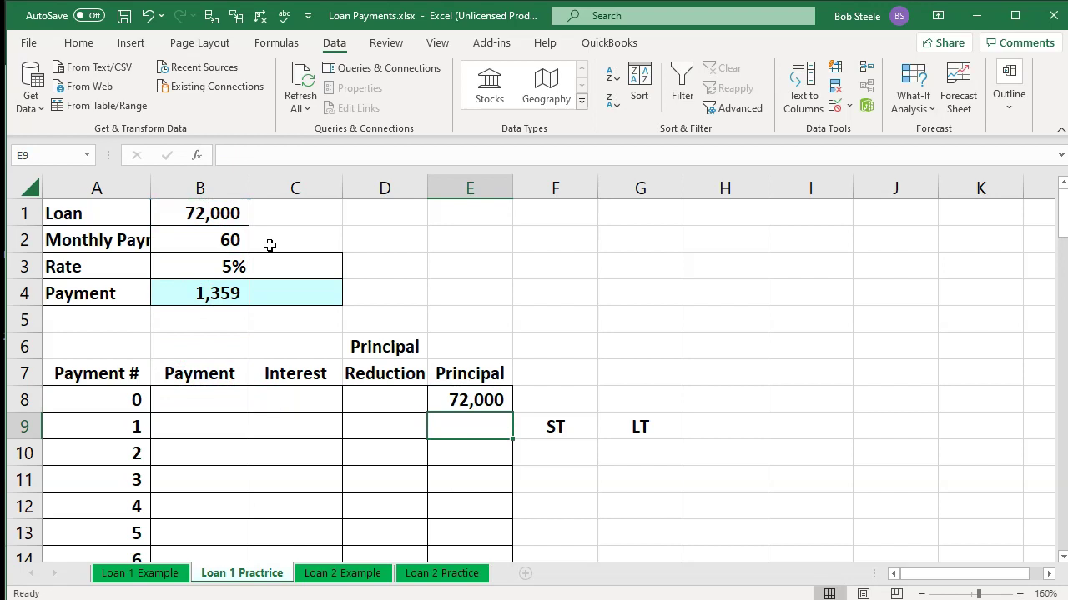
# - Link the first payment in B9 to the calculated monthly payment in B4
pyautogui.press('Left')
pyautogui.press('Left')
pyautogui.press('Left')
pyautogui.write('=')
pyautogui.press('Up')
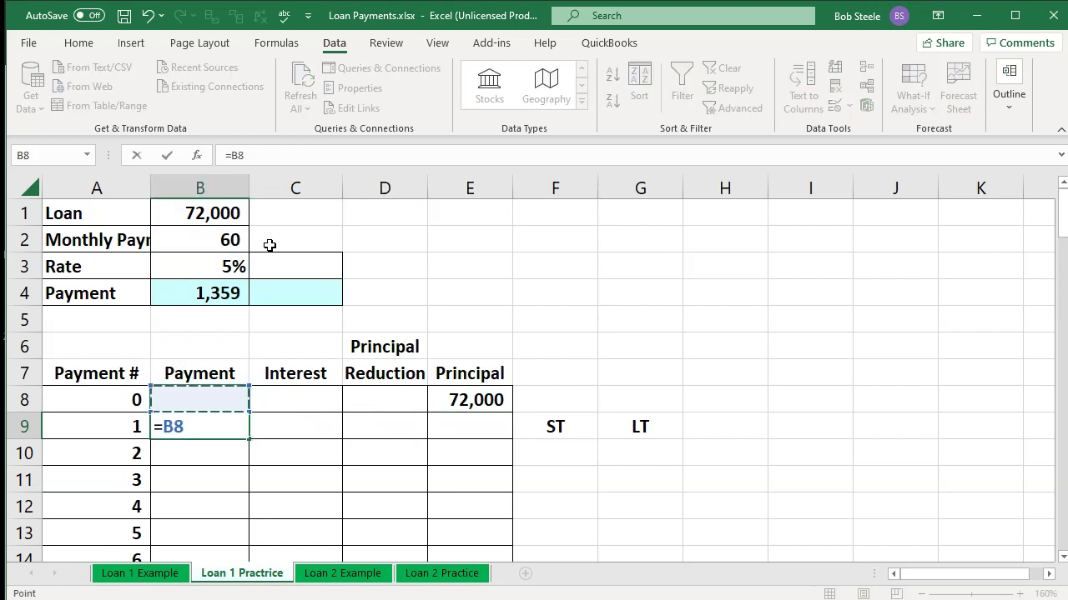
pyautogui.press('Up')
pyautogui.press('Up')
pyautogui.press('Up')
pyautogui.press('Up')
pyautogui.press('Return')
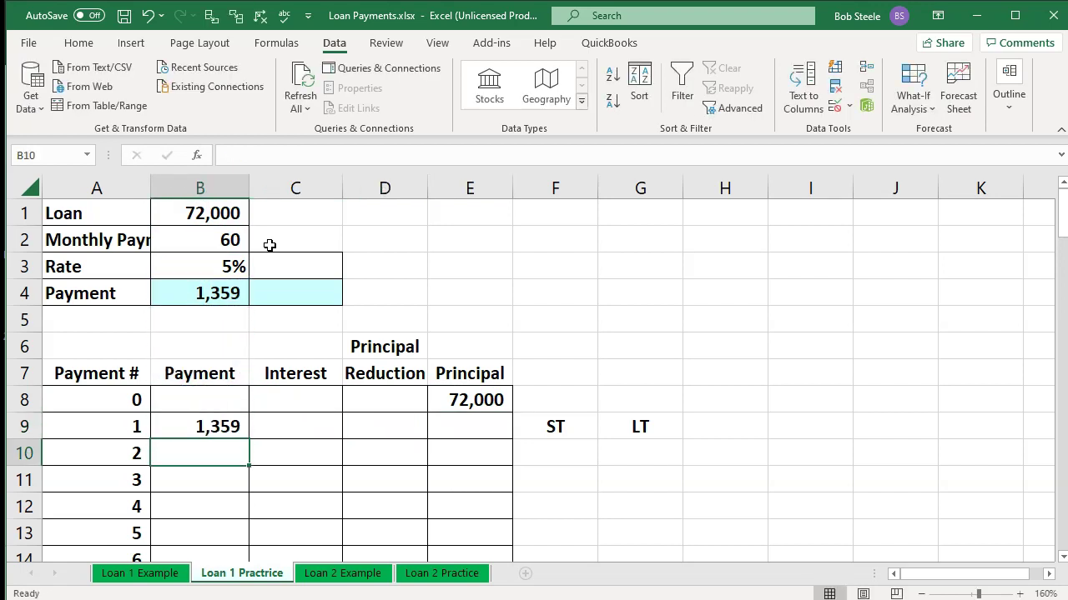
# - Work out the first month's interest in Calculator as 72000 × 0.05, divided by 12, and close Calculator
pyautogui.press('Right')
pyautogui.press('Up')
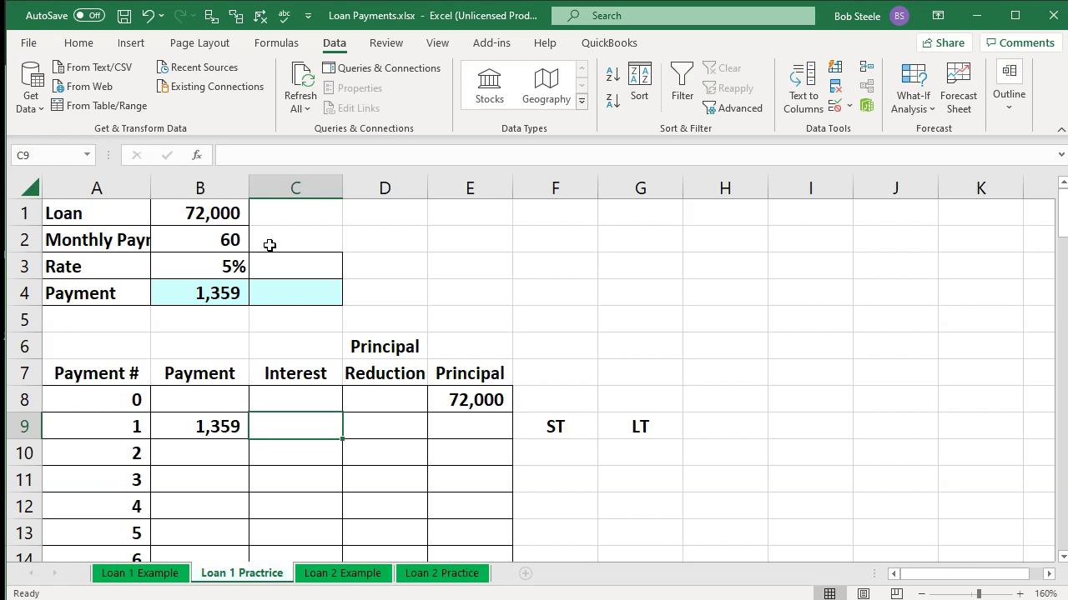
pyautogui.press('XF86Calculator')
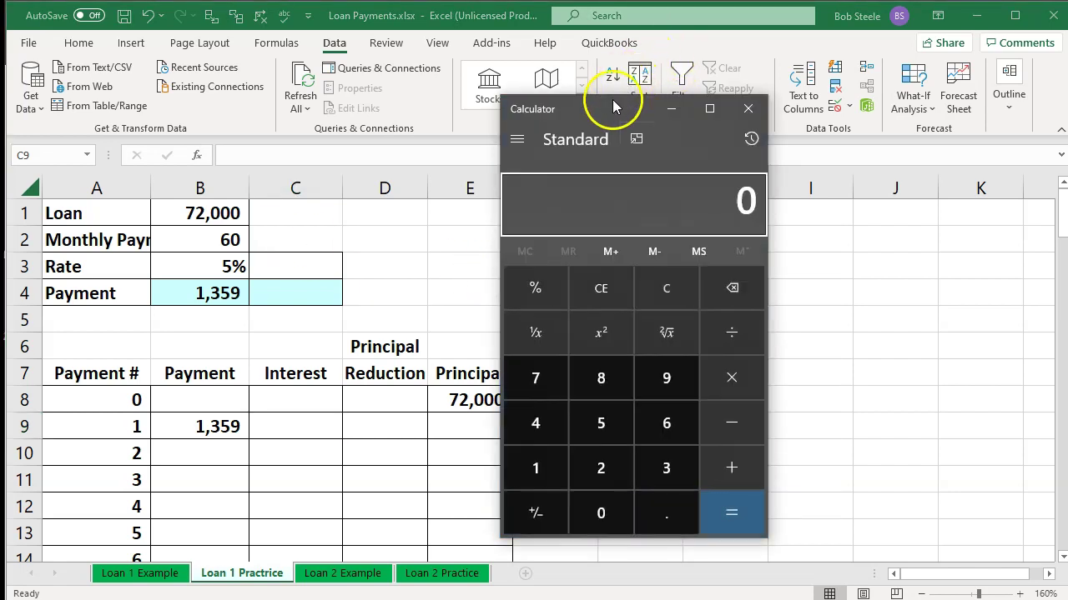
pyautogui.moveTo(613, 107); pyautogui.dragTo(730, 107)
pyautogui.write('72,0')
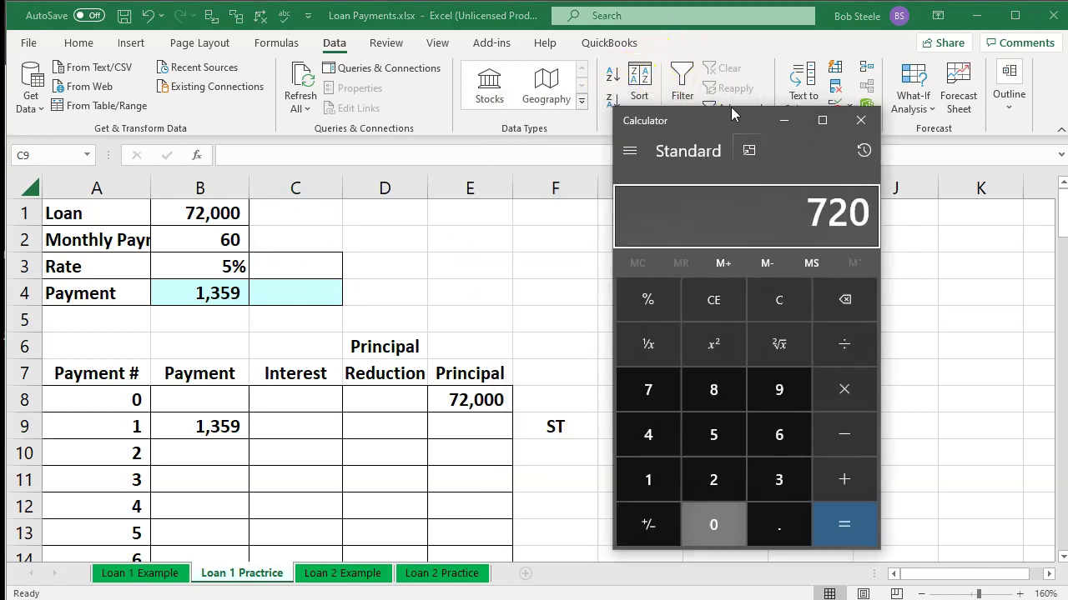
pyautogui.write('00')
pyautogui.write('.05')
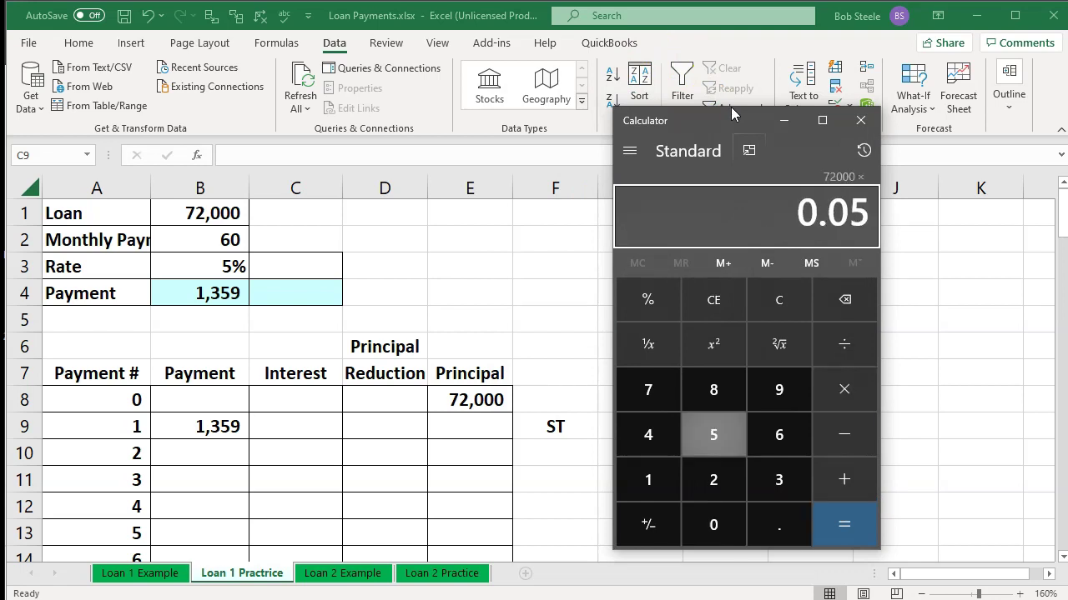
pyautogui.press('Return')
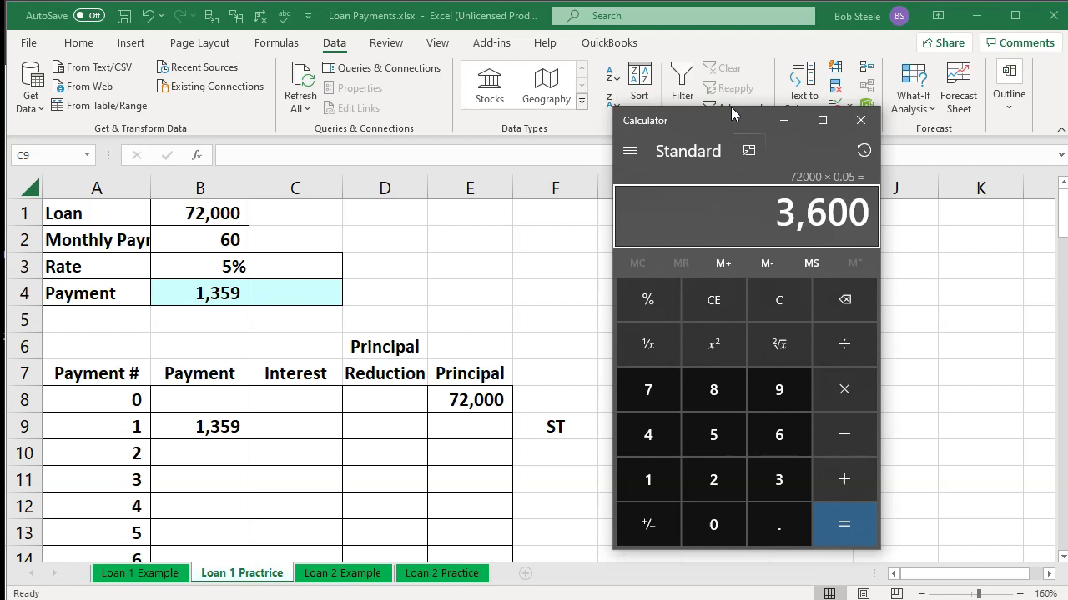
pyautogui.write('/12')
pyautogui.press('Return')
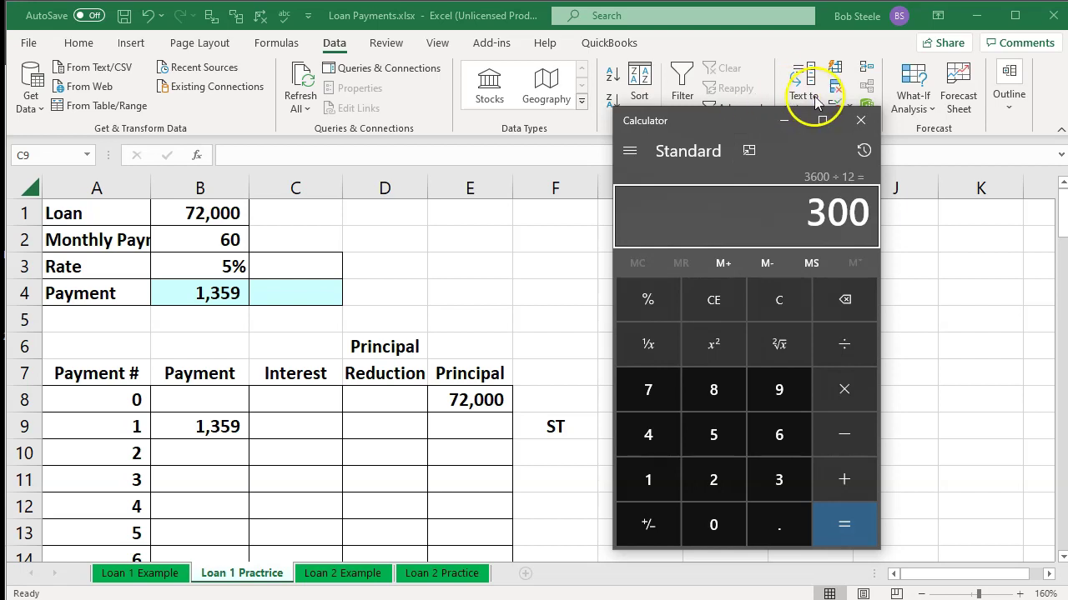
pyautogui.click(860, 120)
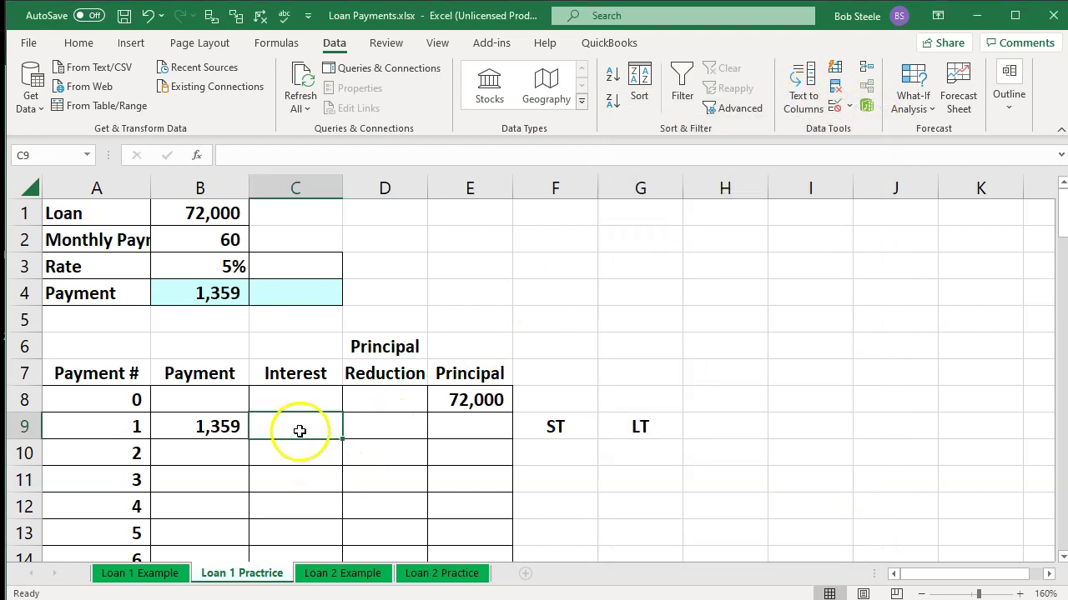
# - Enter the first interest formula =E8*B3/12 in C9, multiplying the starting principal by the annual rate over 12 months
pyautogui.write('=')
pyautogui.press('Right')
pyautogui.press('Right')
pyautogui.press('Up')
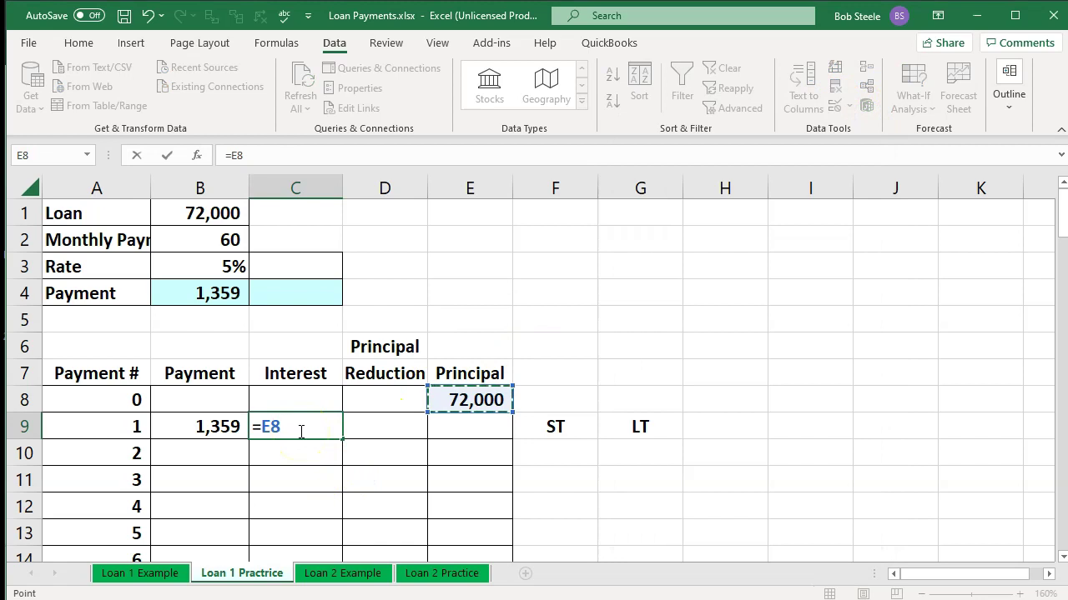
pyautogui.write('*')
pyautogui.press('Up')
pyautogui.press('Up')
pyautogui.press('Up')
pyautogui.press('Up')
pyautogui.press('Up')
pyautogui.press('Left')
pyautogui.press('Up')
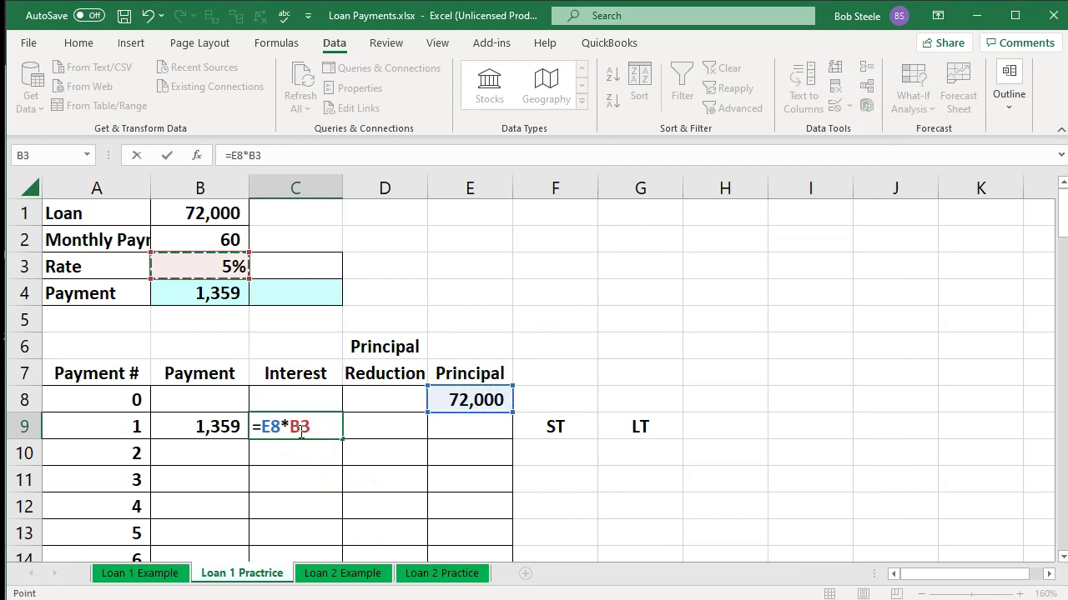
pyautogui.write('/12')
pyautogui.press('Return')
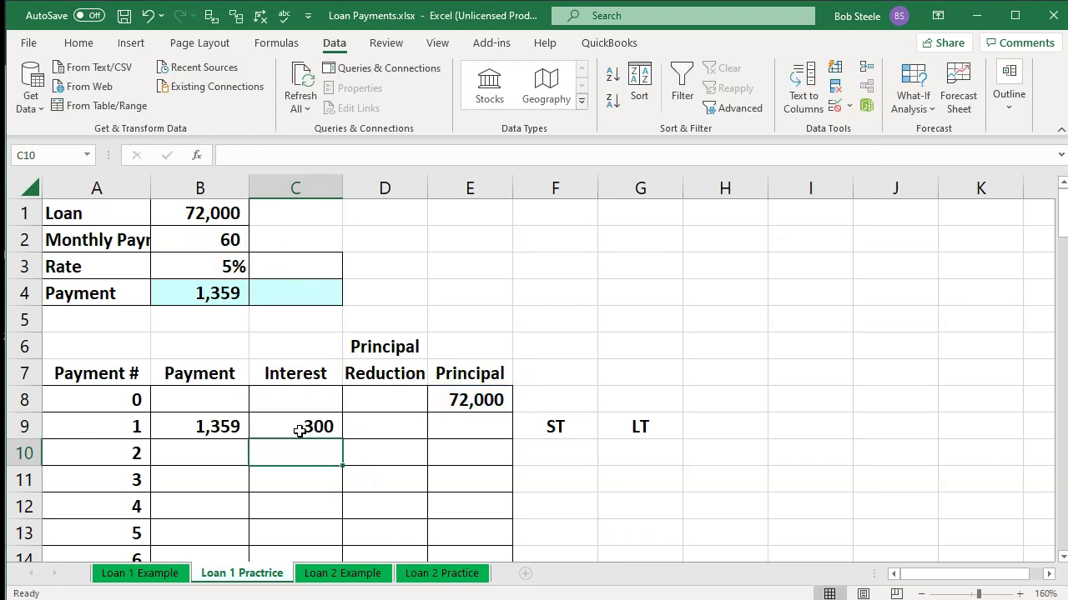
# - Enter the first principal reduction formula =B9-C9 in D9, subtracting the interest from the payment
pyautogui.press('Right')
pyautogui.press('Up')
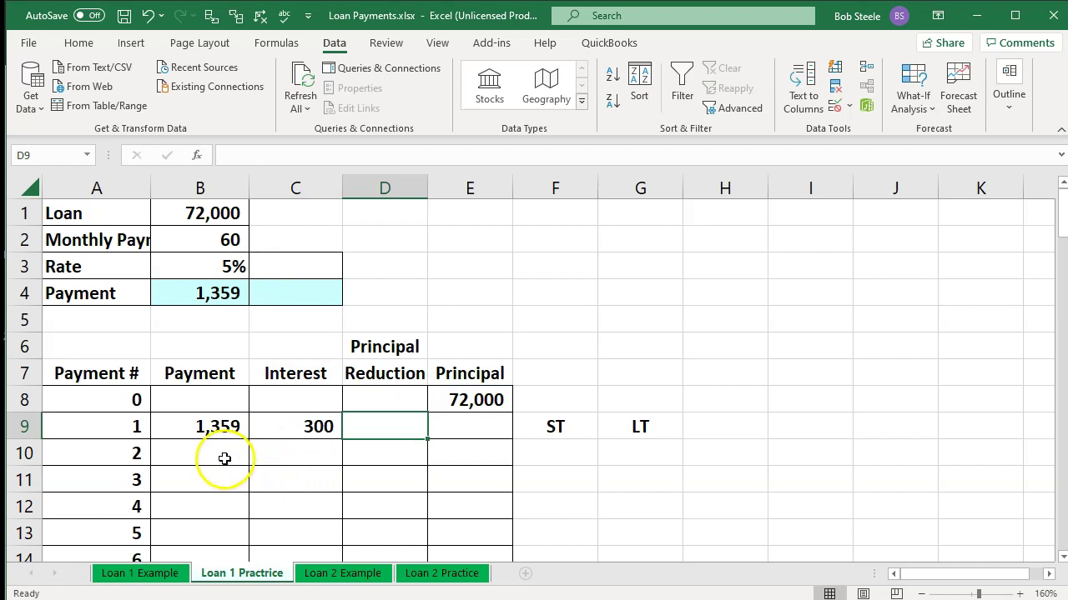
pyautogui.write('=')
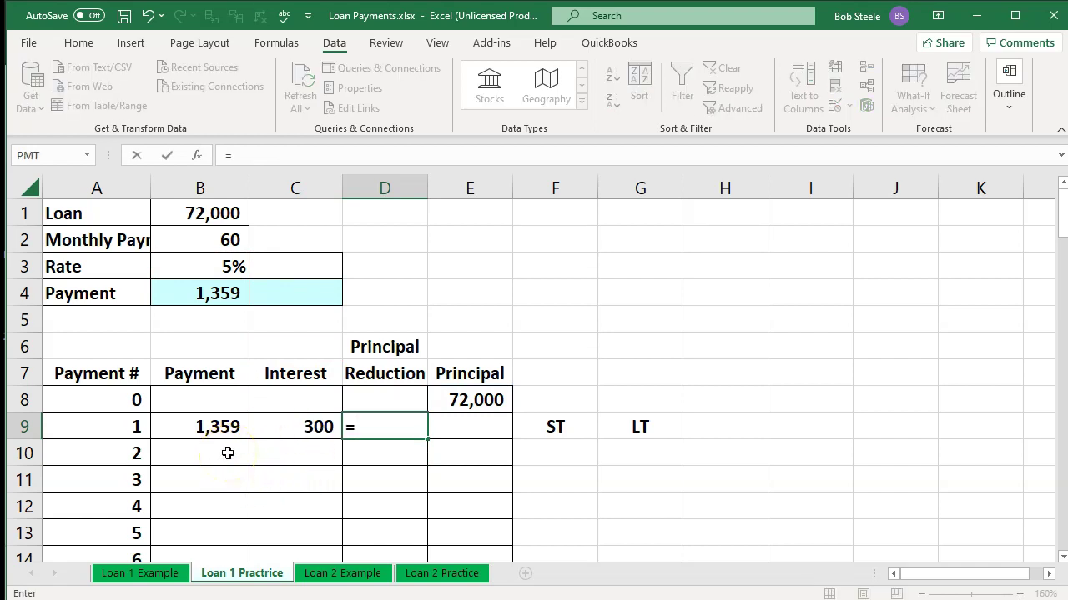
pyautogui.press('Left')
pyautogui.press('Left')
pyautogui.write('-')
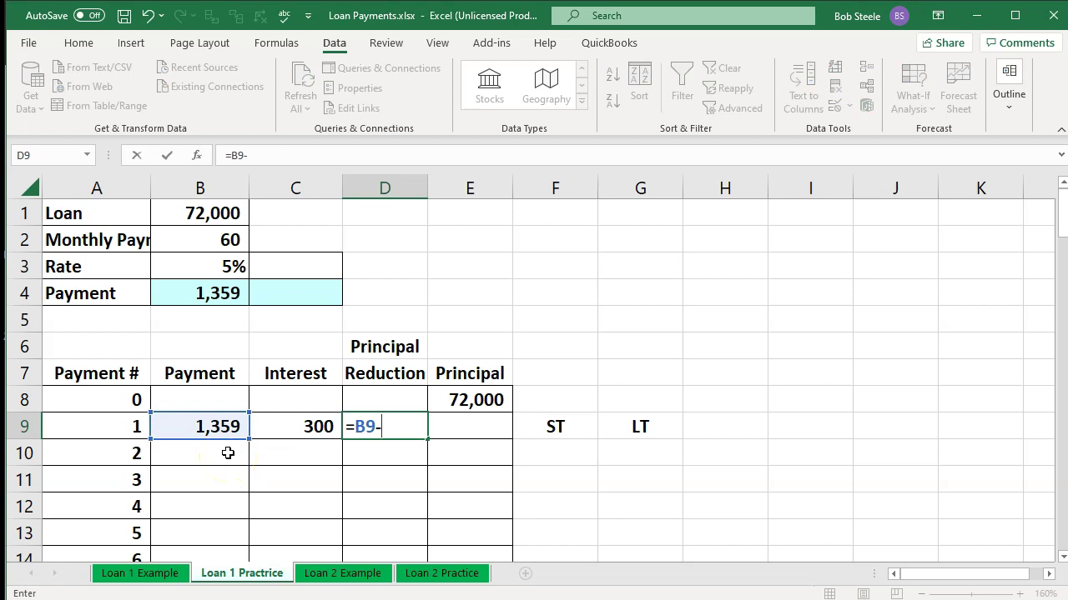
pyautogui.press('Left')
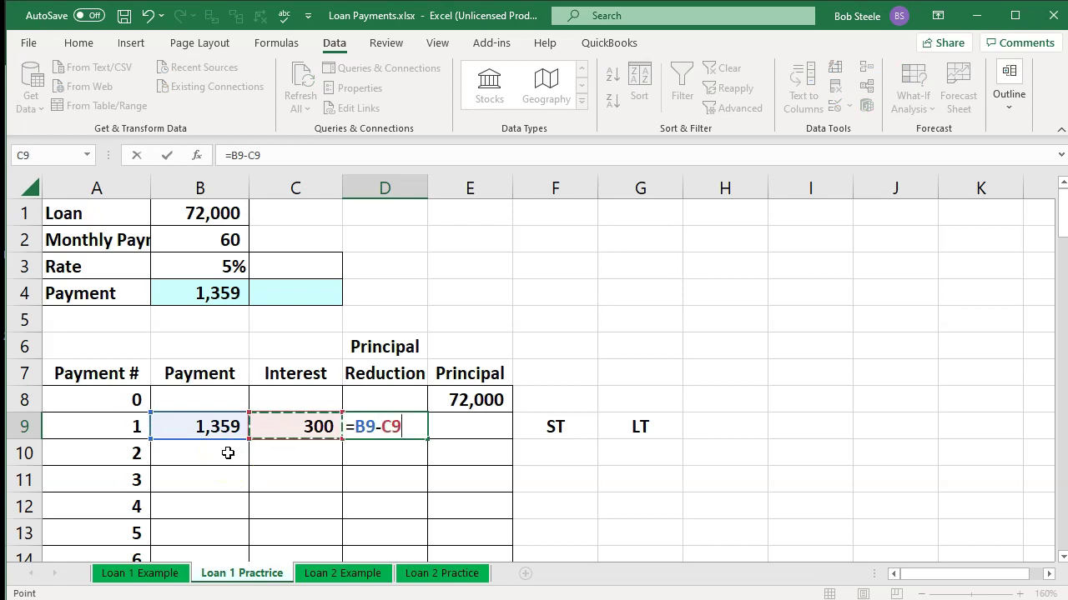
pyautogui.hotkey('ctrl', 'Return')
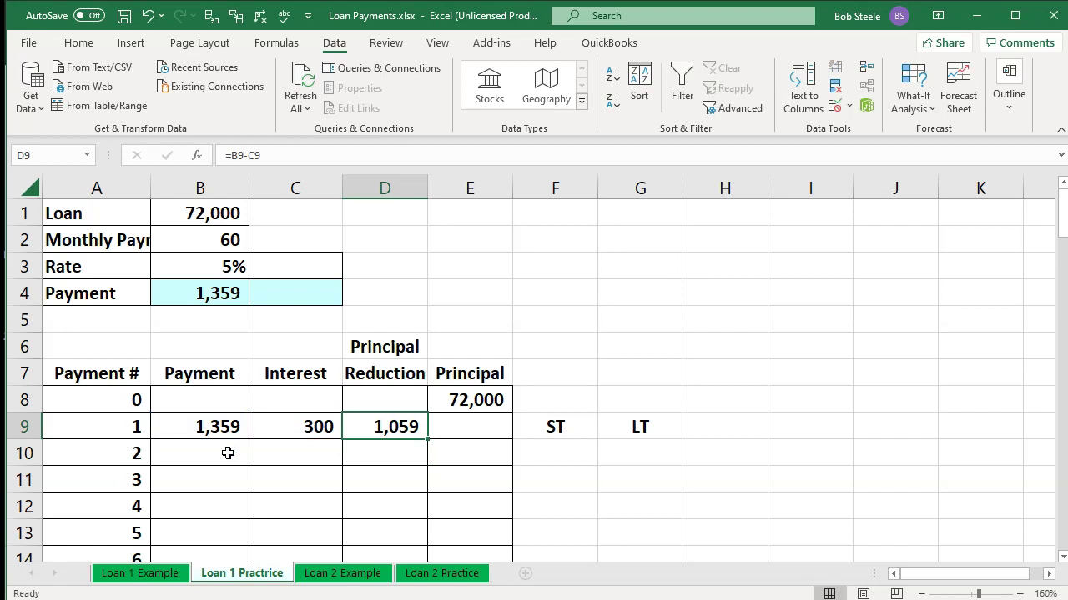
# - Enter =E8-D9 in E9 to reduce the starting principal by the first principal reduction
pyautogui.press('Right')
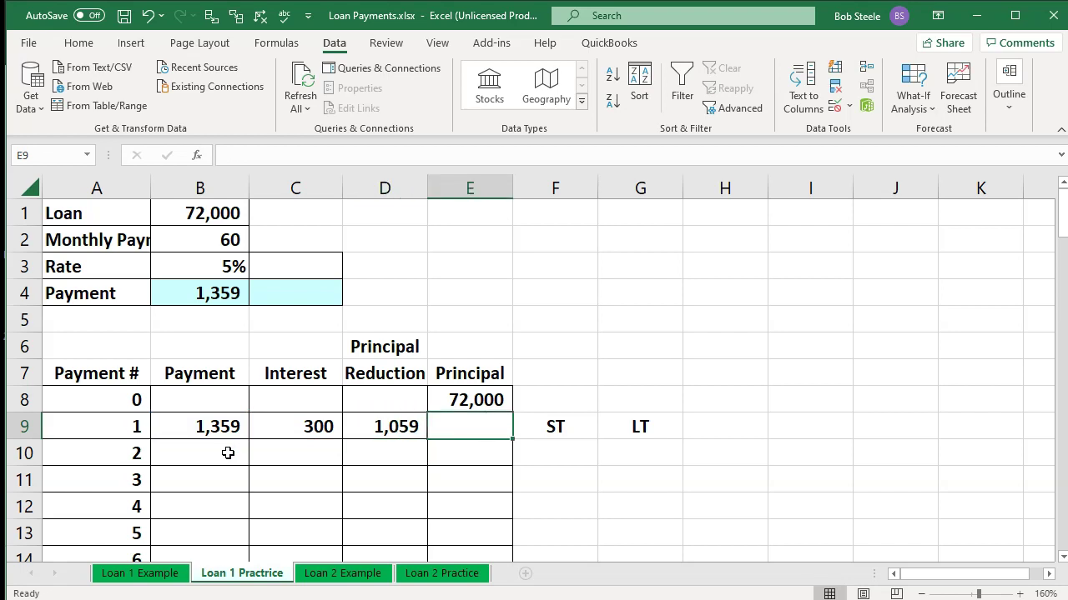
pyautogui.write('=')
pyautogui.press('Up')
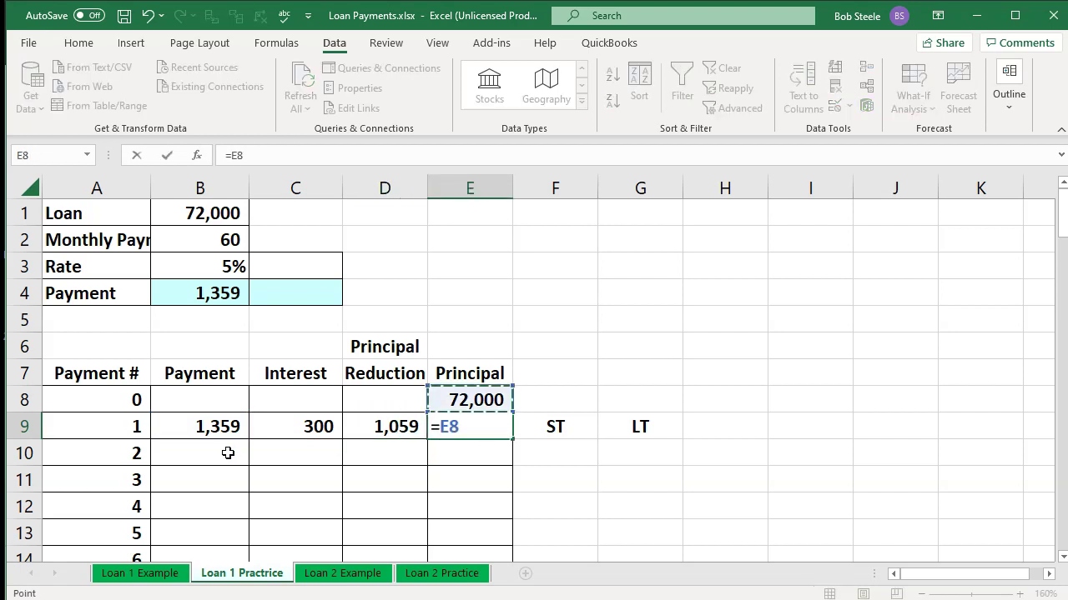
pyautogui.write('-')
pyautogui.press('Left')
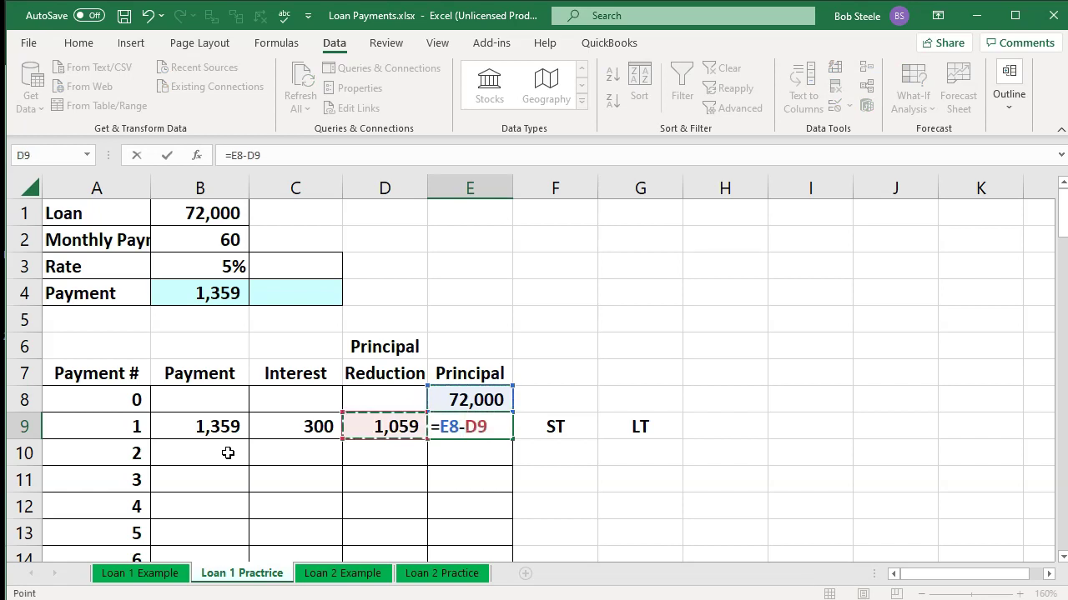
pyautogui.press('Return')
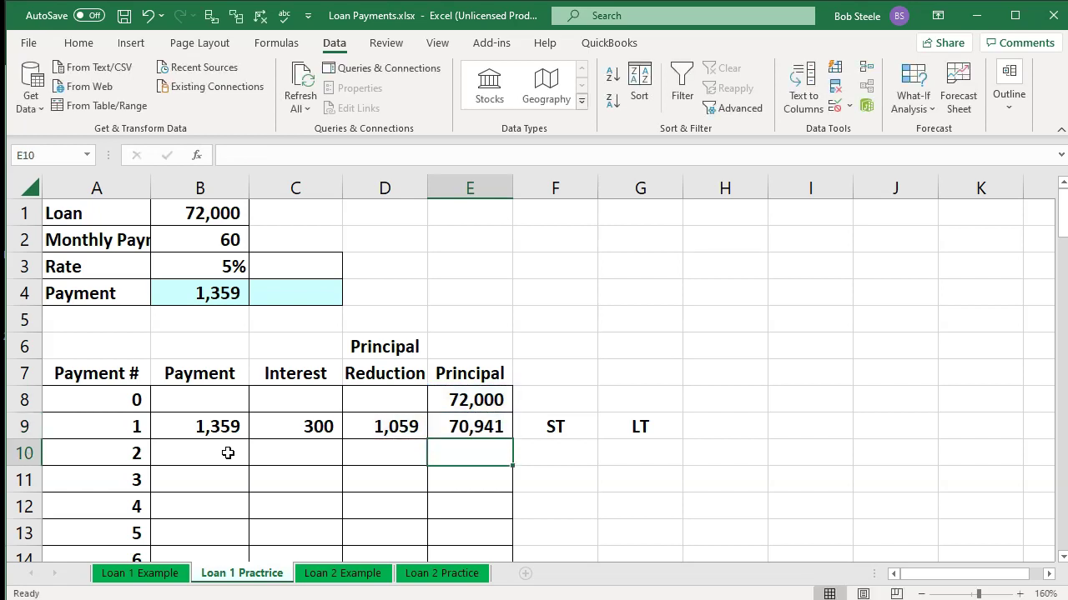
pyautogui.press('Up')
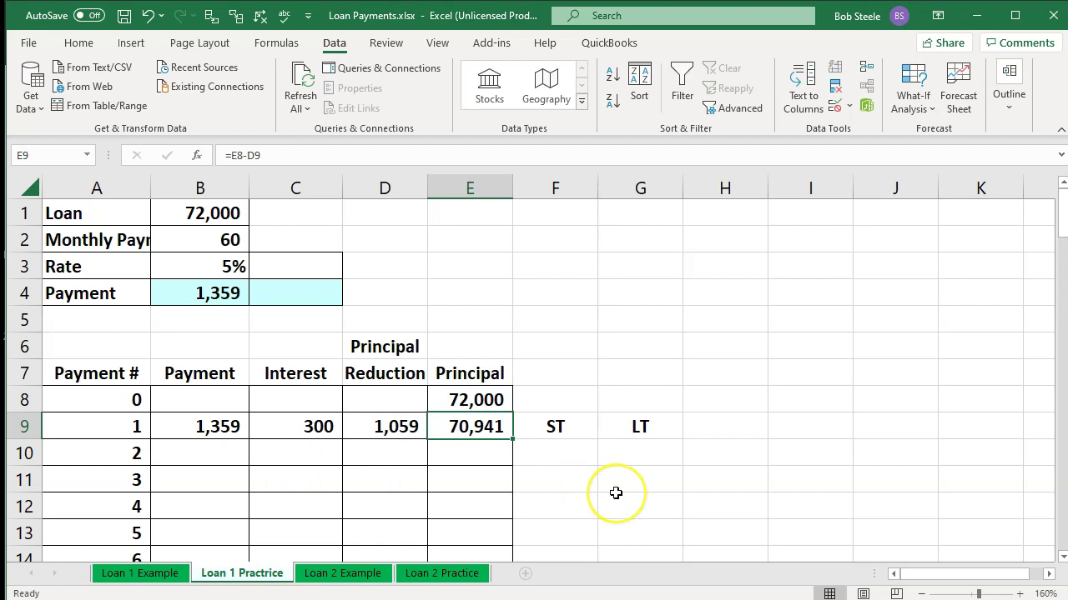
# - Link the second payment in B10 to the first payment with =B9
pyautogui.press('Down')
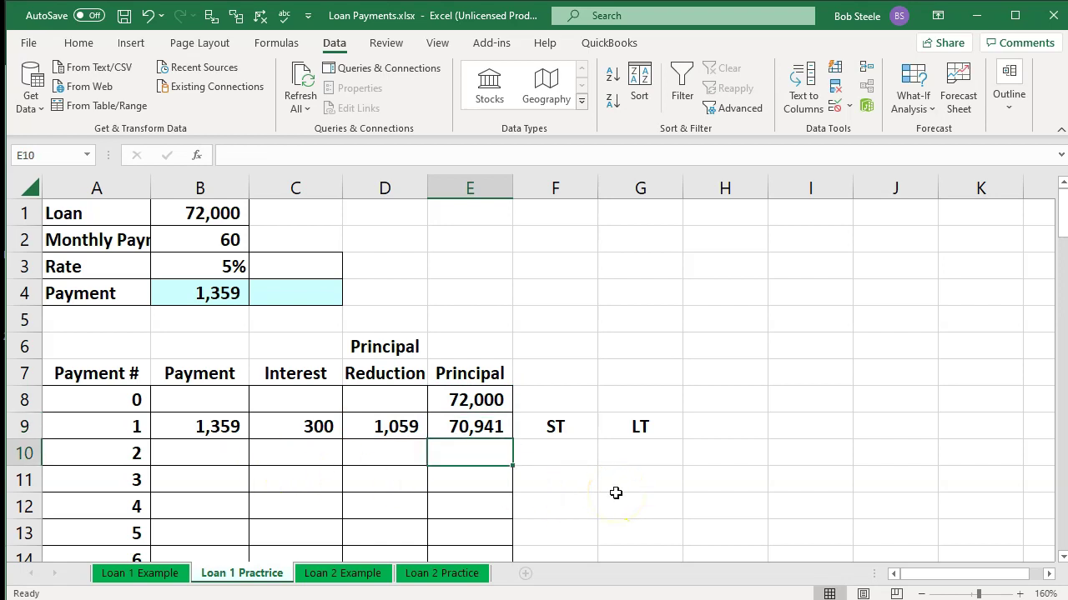
pyautogui.press('Left')
pyautogui.press('Left')
pyautogui.press('Left')
pyautogui.write('=')
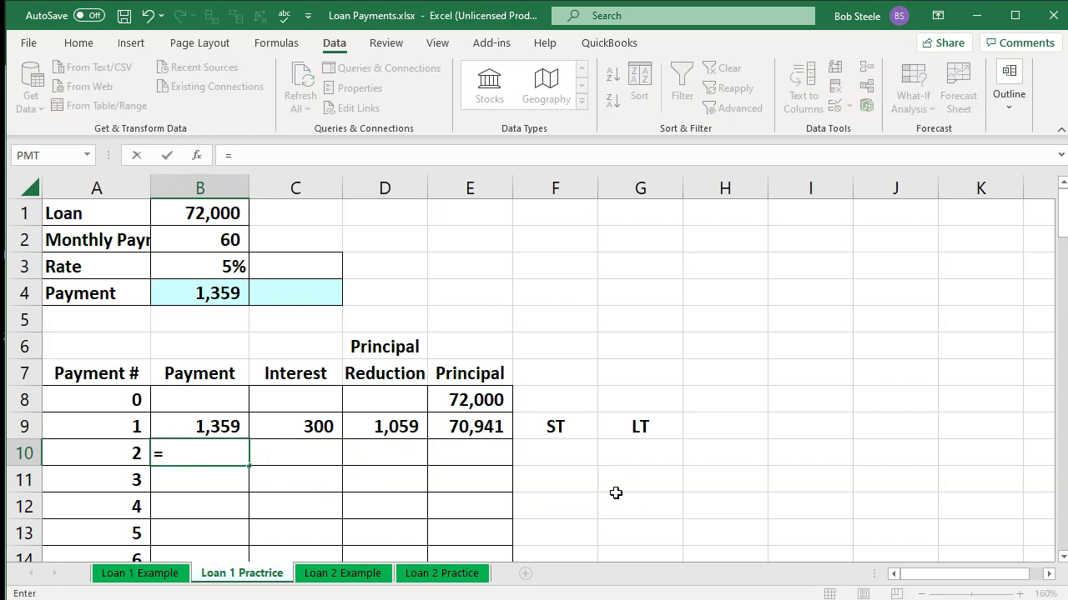
pyautogui.press('Up')
pyautogui.press('Return')
pyautogui.press('Up')
pyautogui.press('Right')
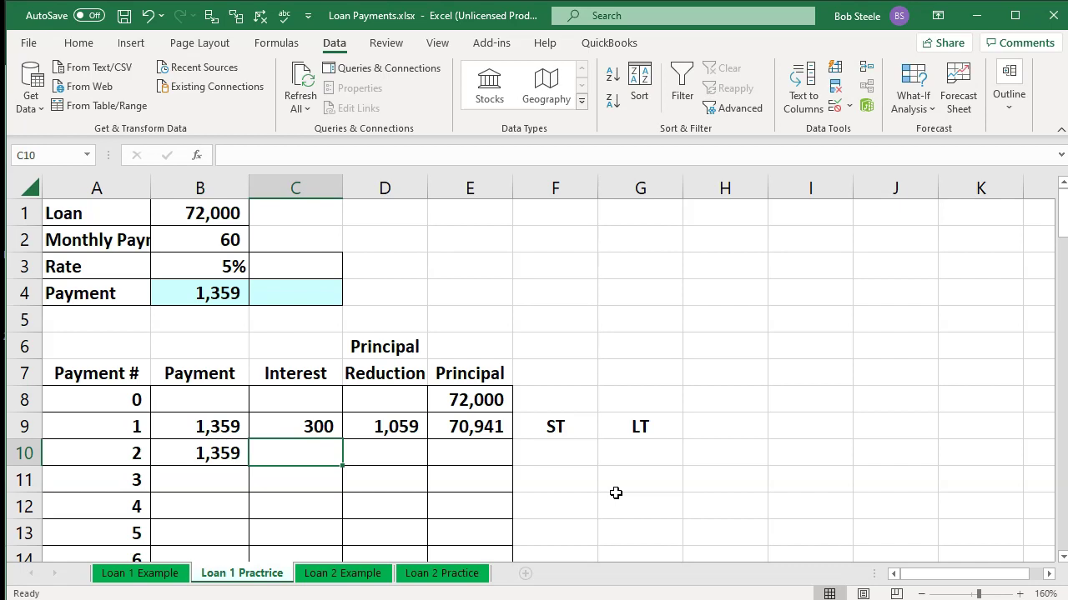
pyautogui.press('Right')
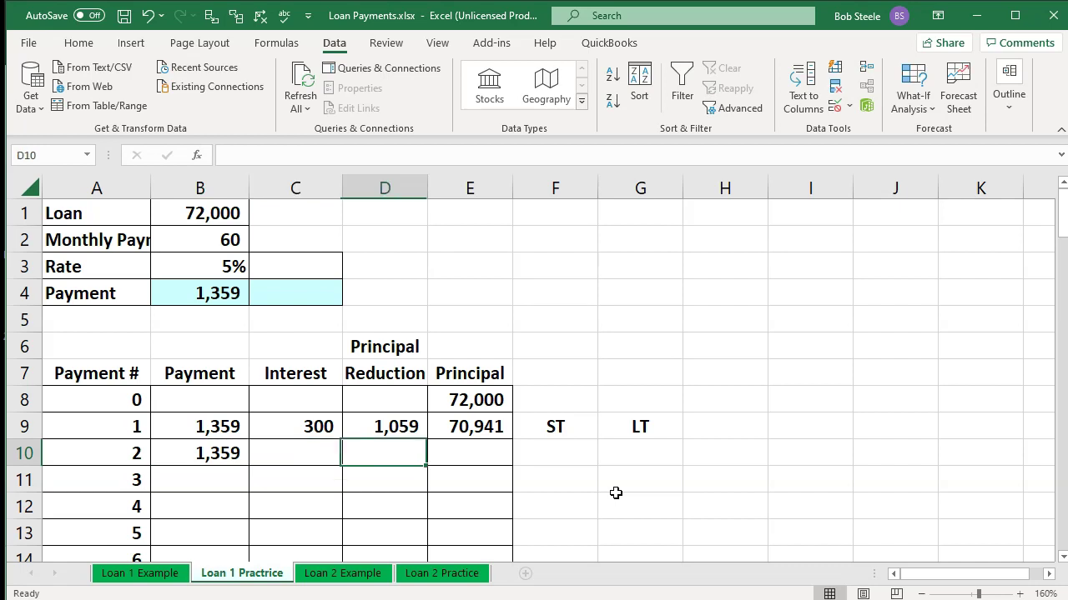
pyautogui.press('Right')
pyautogui.press('Up')
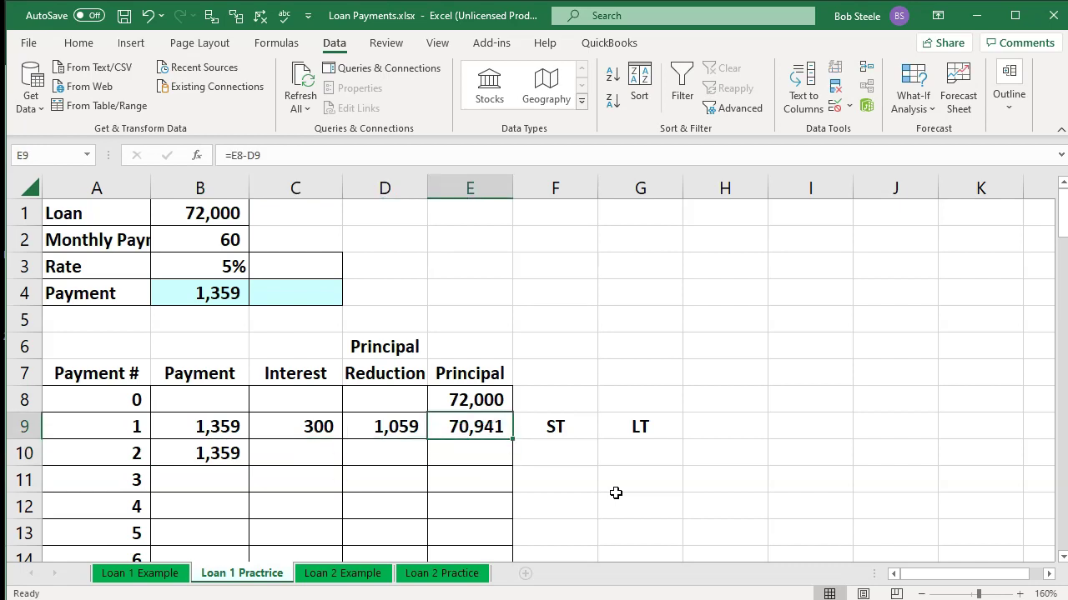
pyautogui.press('Down')
pyautogui.press('Left')
pyautogui.press('Left')
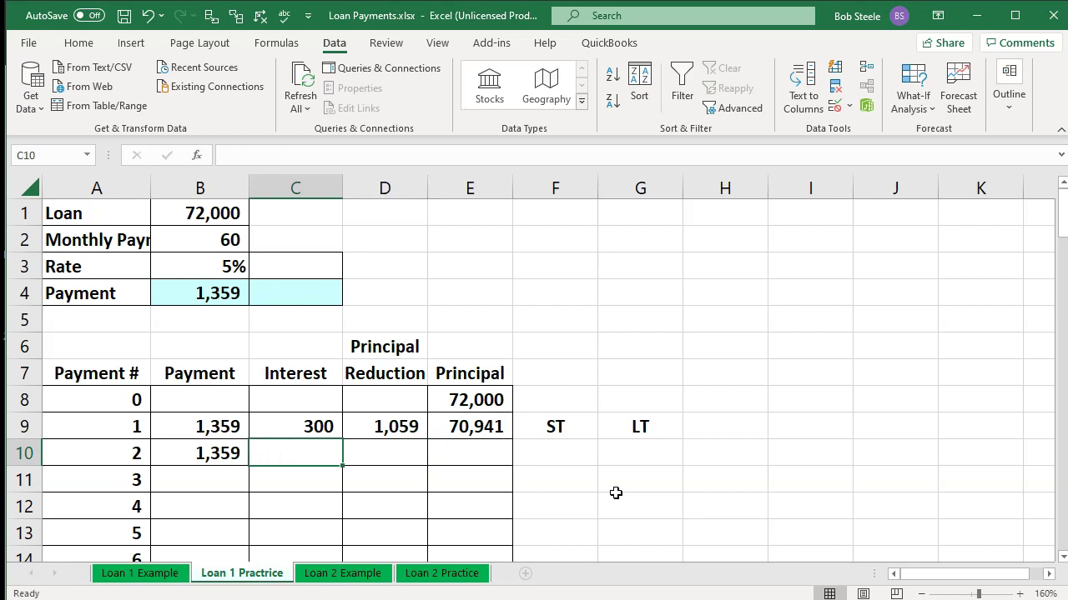
pyautogui.press('Left')
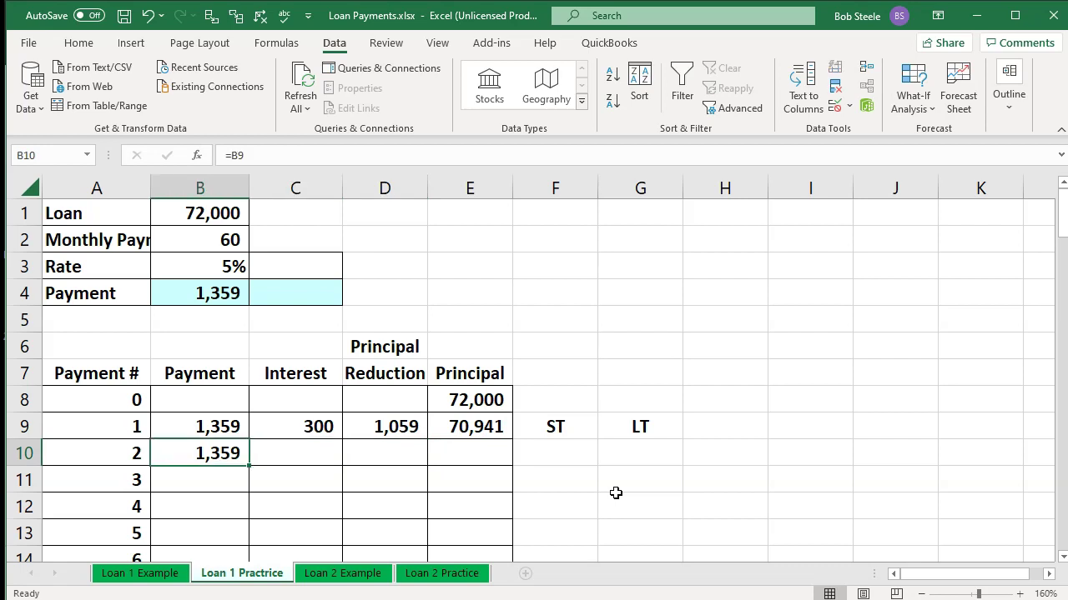
pyautogui.press('Right')
pyautogui.press('Right')
pyautogui.press('Left')
pyautogui.press('Right')
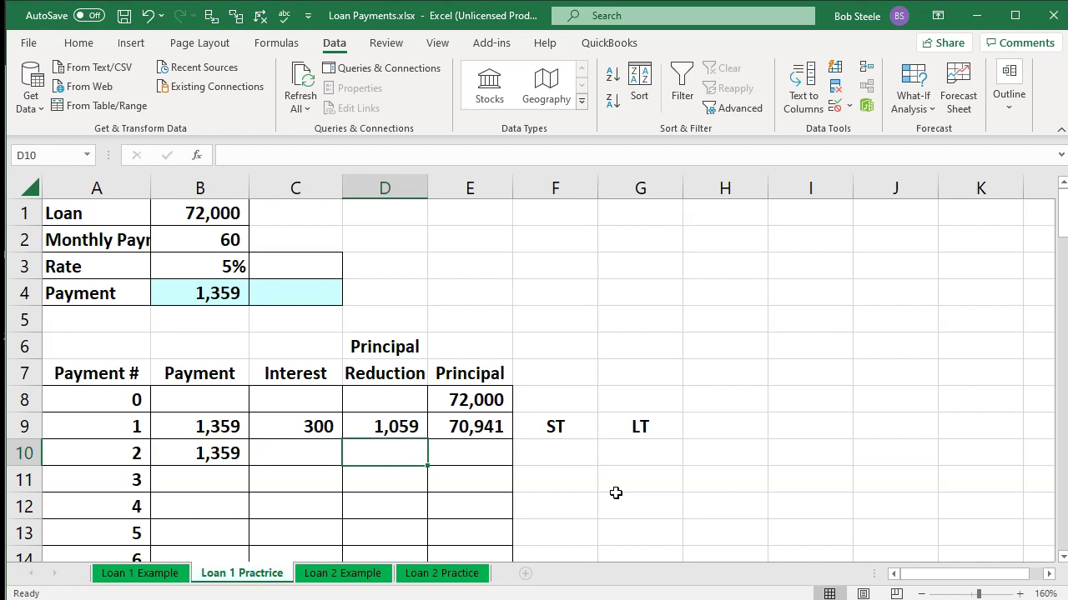
pyautogui.press('Left')
pyautogui.press('Right')
pyautogui.press('Left')
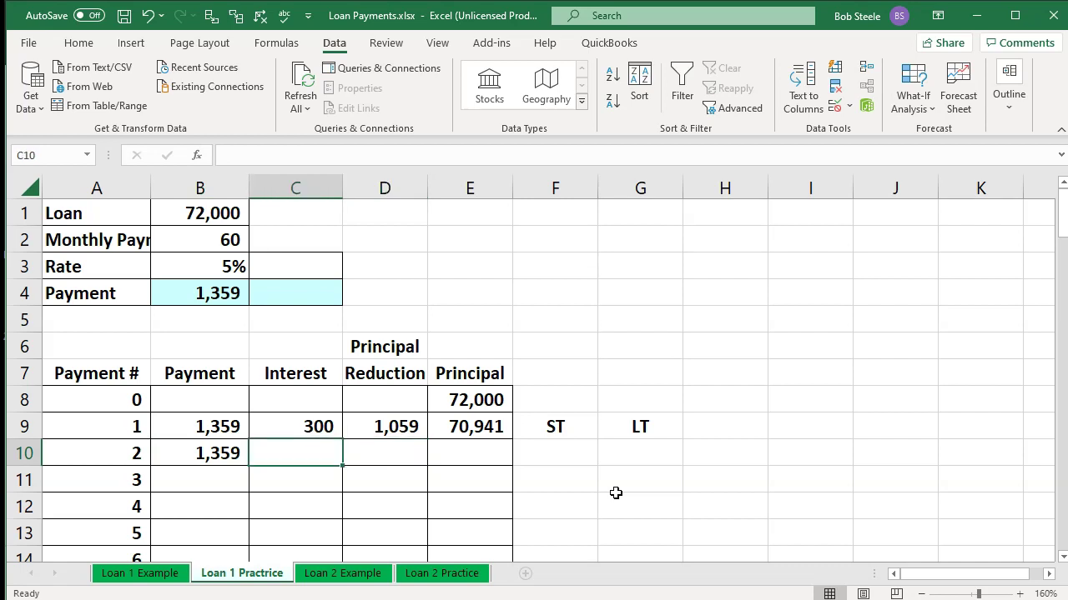
# - Enter the second interest formula =E9*B3/12 in C10, applying the monthly rate to the remaining principal
pyautogui.write('=')
pyautogui.press('Right')
pyautogui.press('Right')
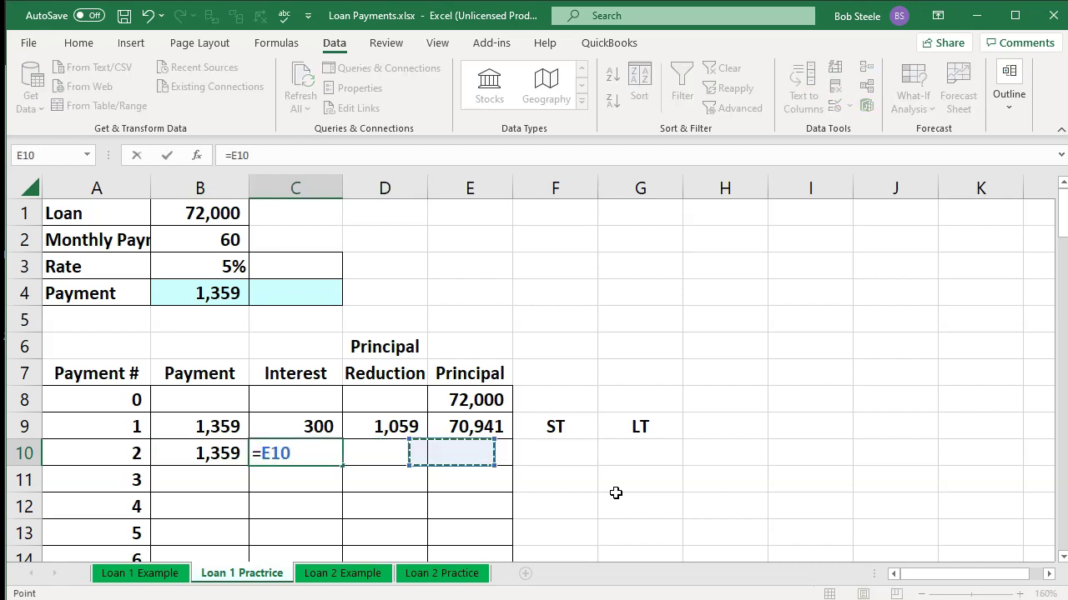
pyautogui.press('Up')
pyautogui.write('*')
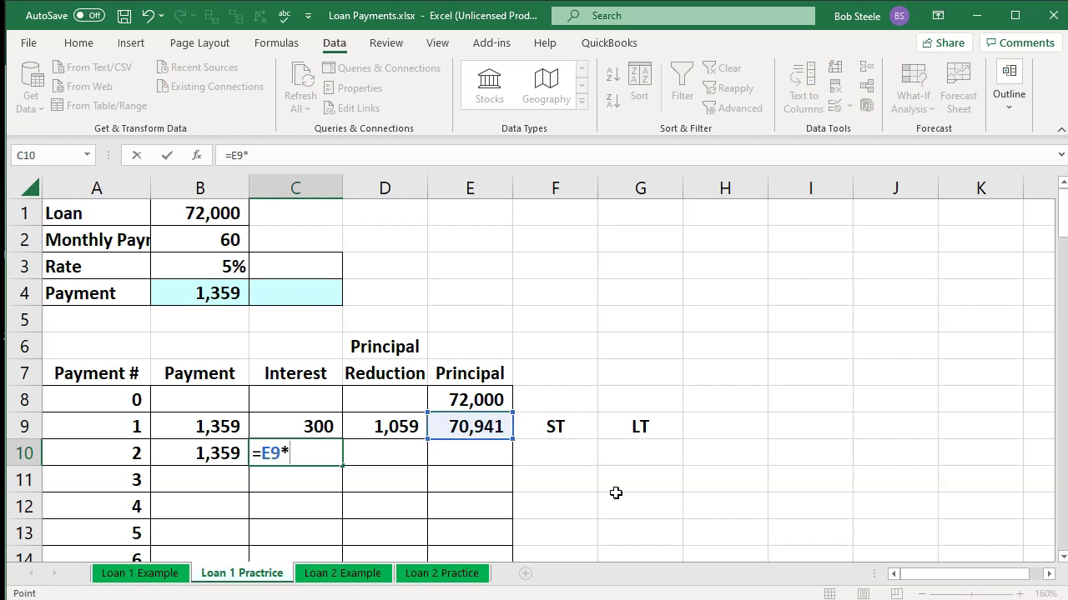
pyautogui.press('Up')
pyautogui.press('Up')
pyautogui.press('Up')
pyautogui.press('Up')
pyautogui.press('Up')
pyautogui.press('Up')
pyautogui.press('Up')
pyautogui.press('Left')
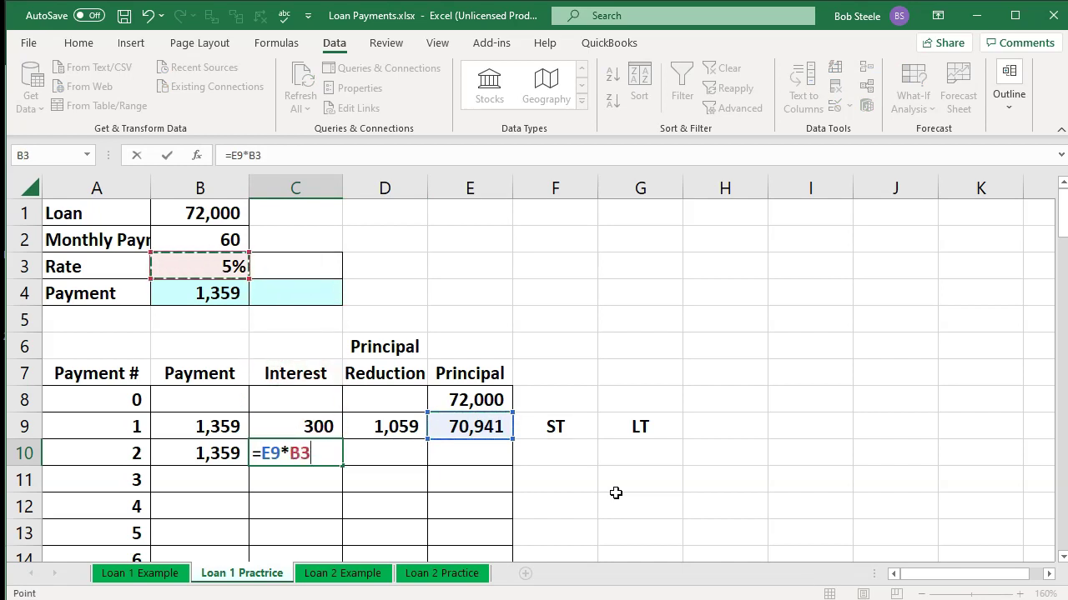
pyautogui.write('/12')
pyautogui.press('Return')
# - Enter the second principal reduction formula =B10-C10 in D10
pyautogui.press('Right')
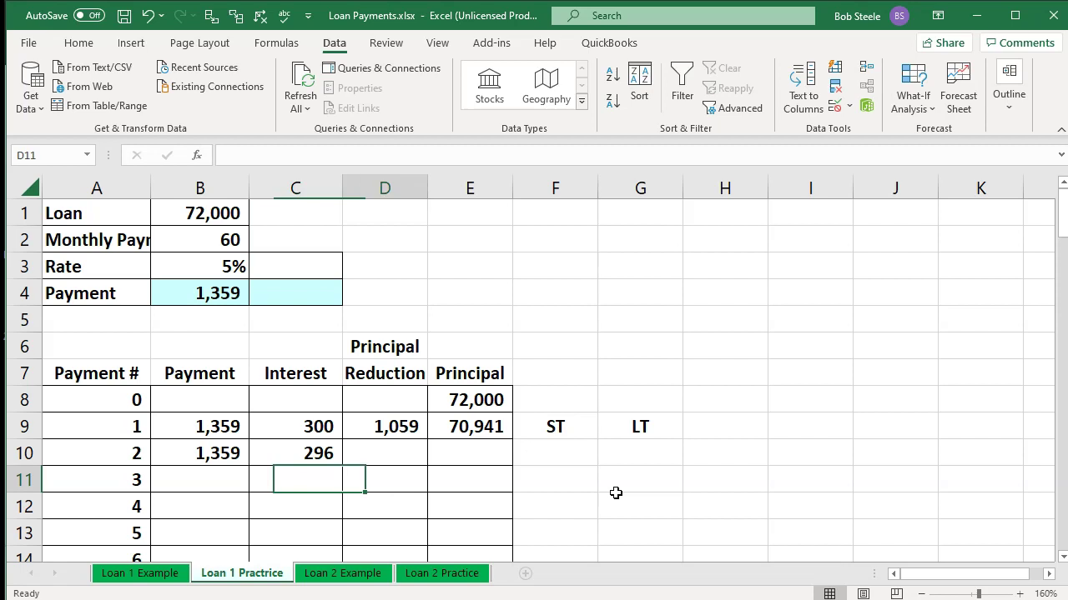
pyautogui.press('Up')
pyautogui.write('=')
pyautogui.press('Left')
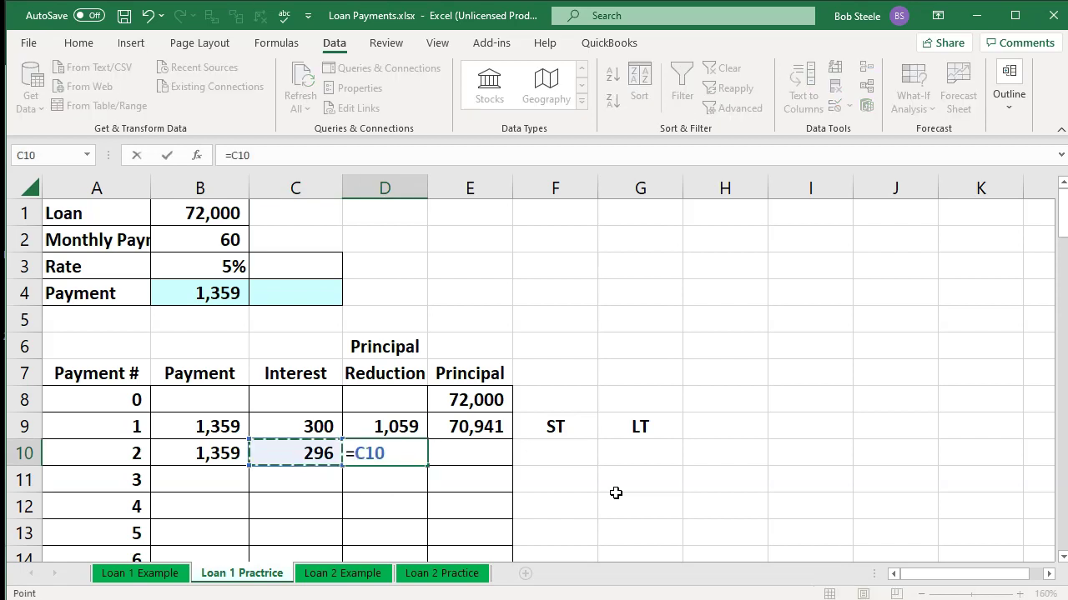
pyautogui.press('Left')
pyautogui.write('-')
pyautogui.press('Down')
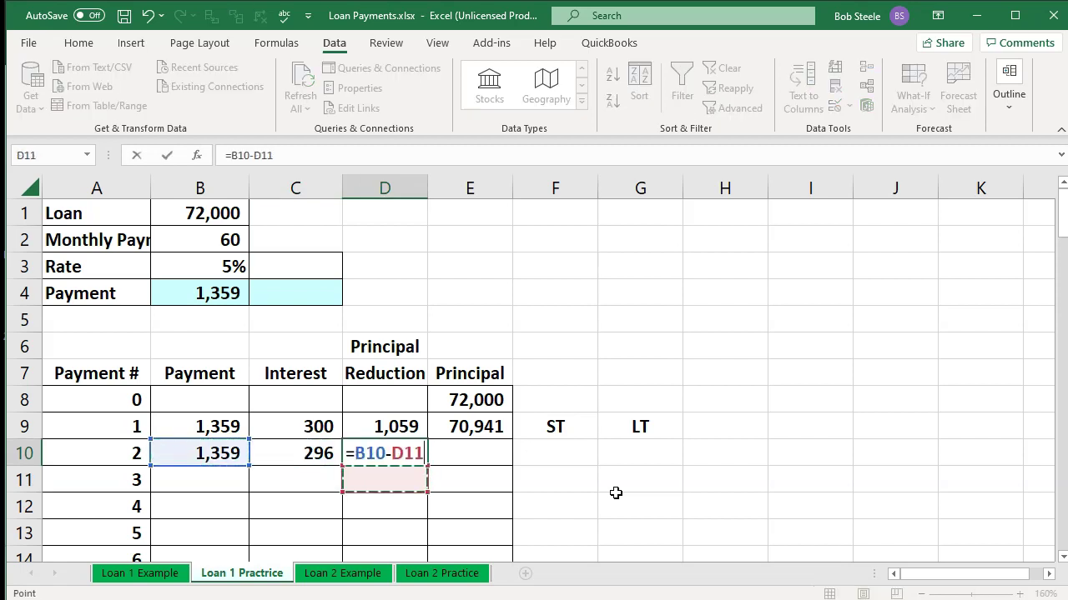
pyautogui.press('Up')
pyautogui.press('Left')
pyautogui.press('Return')
pyautogui.press('Up')
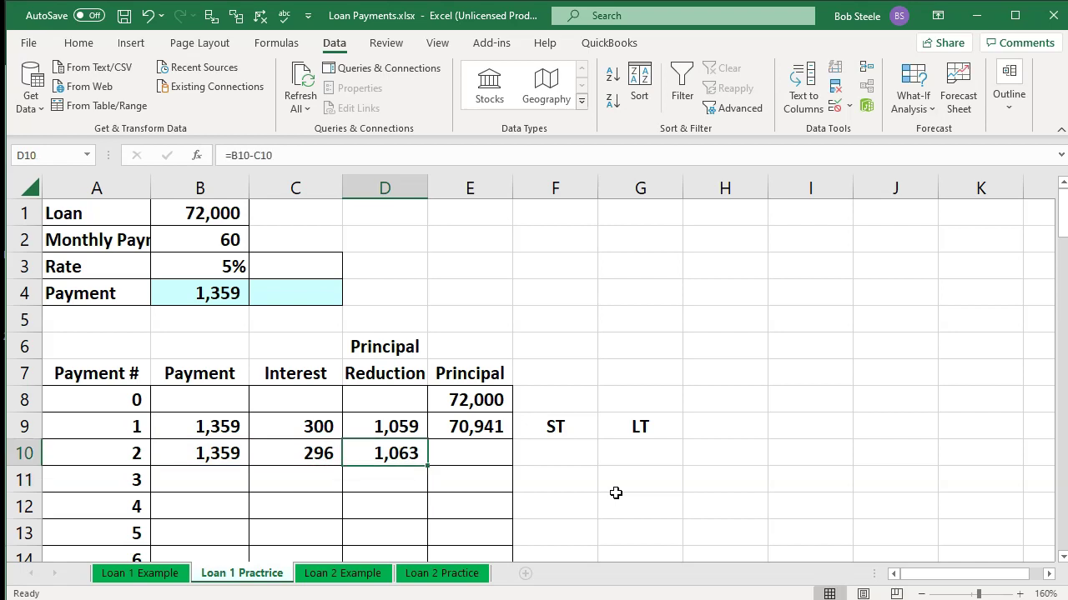
# - Enter =E9-D10 in E10 to calculate the principal remaining after the second payment
pyautogui.press('Right')
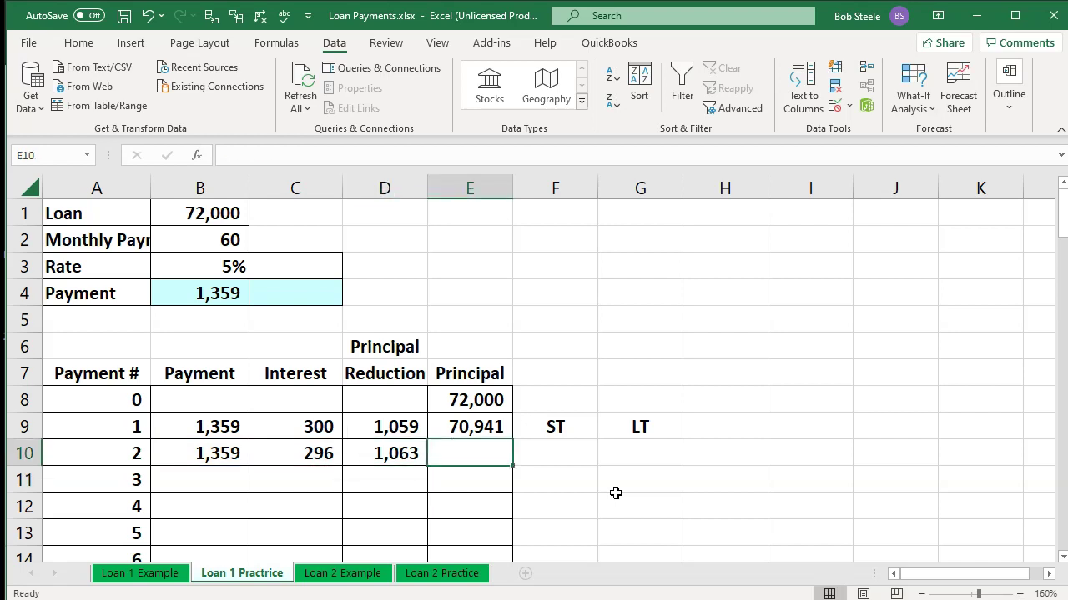
pyautogui.write('=')
pyautogui.press('Up')
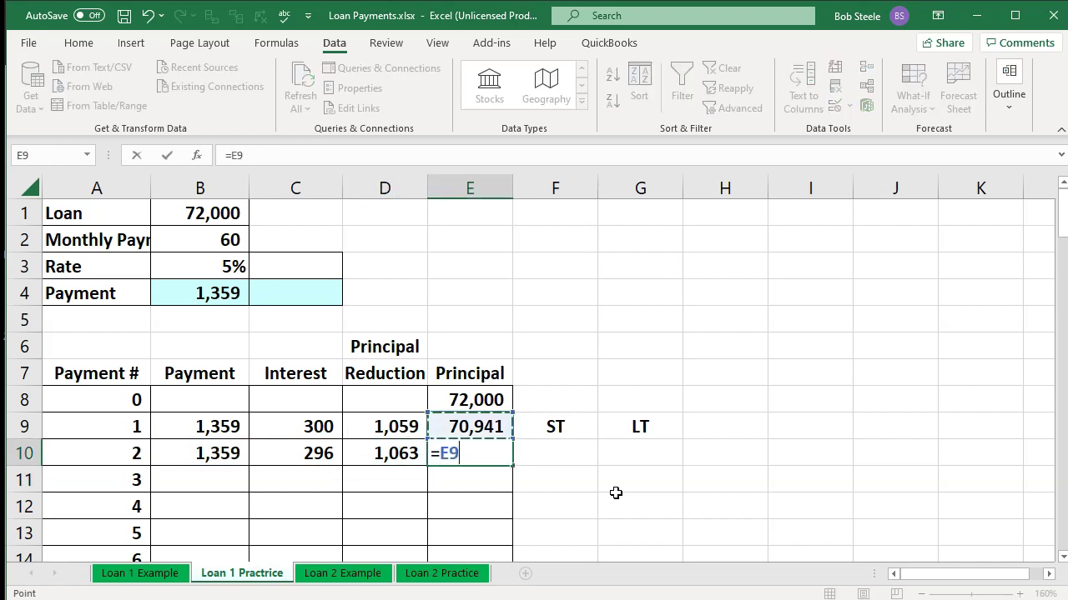
pyautogui.write('-')
pyautogui.press('Left')
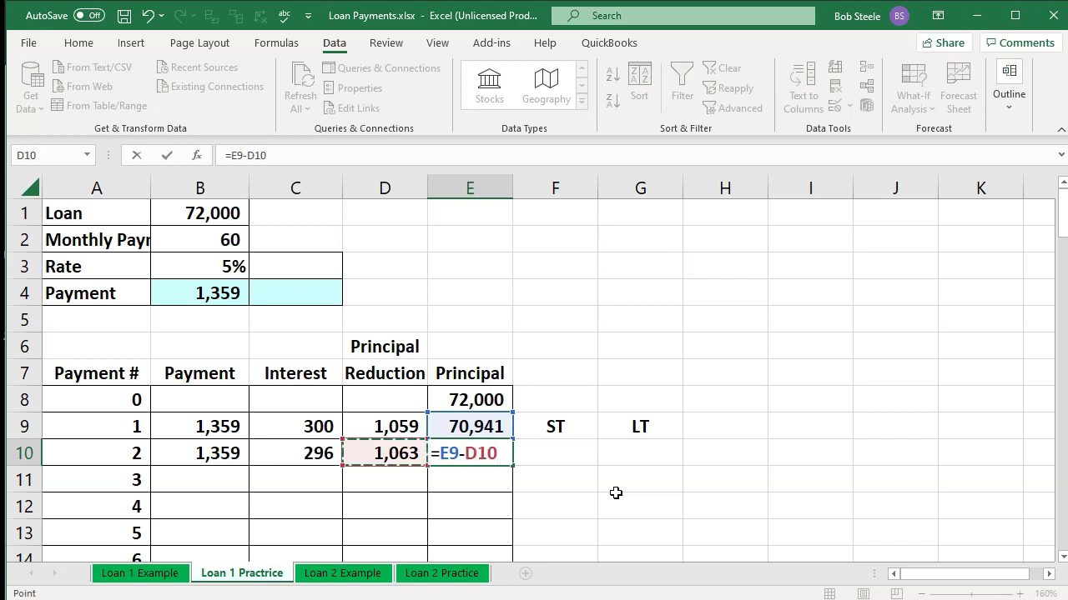
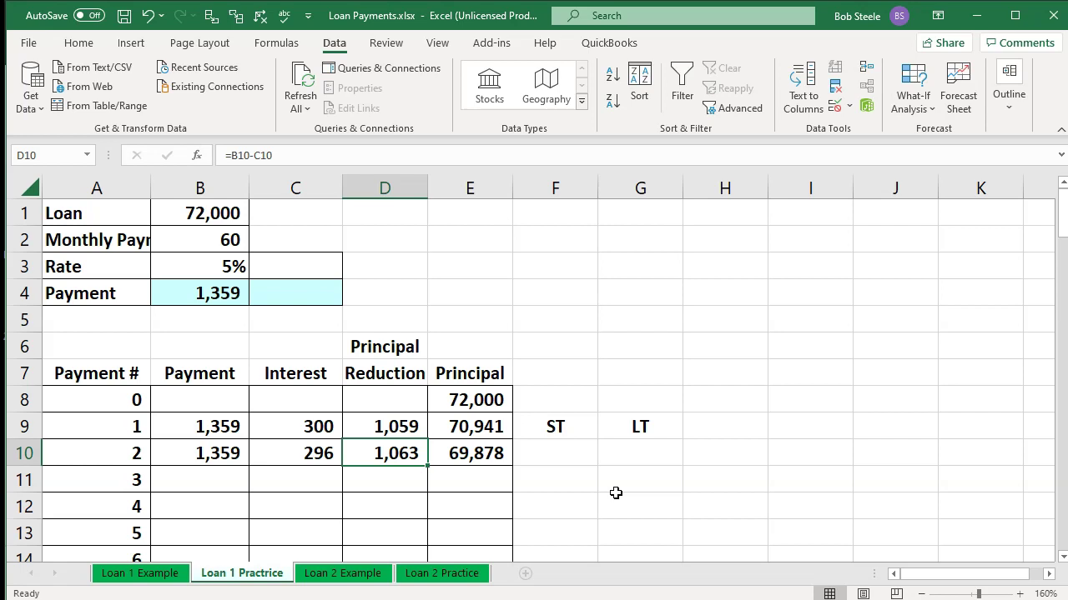
# - Link the third payment in B11 to the second payment with =B10
pyautogui.scroll(-1, 616, 493)
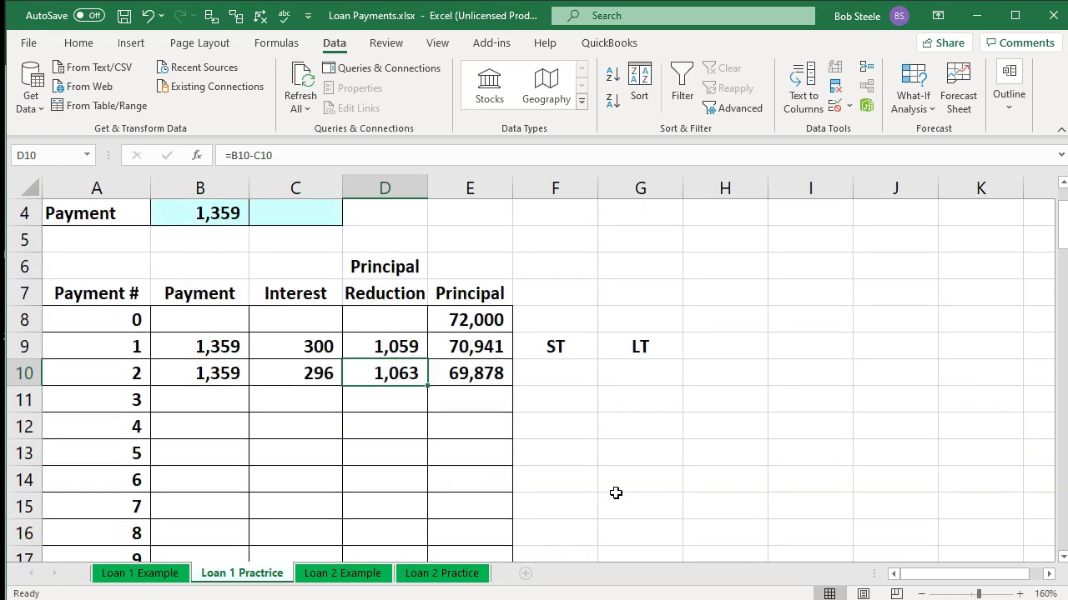
pyautogui.press('Down')
pyautogui.press('Left')
pyautogui.press('Left')
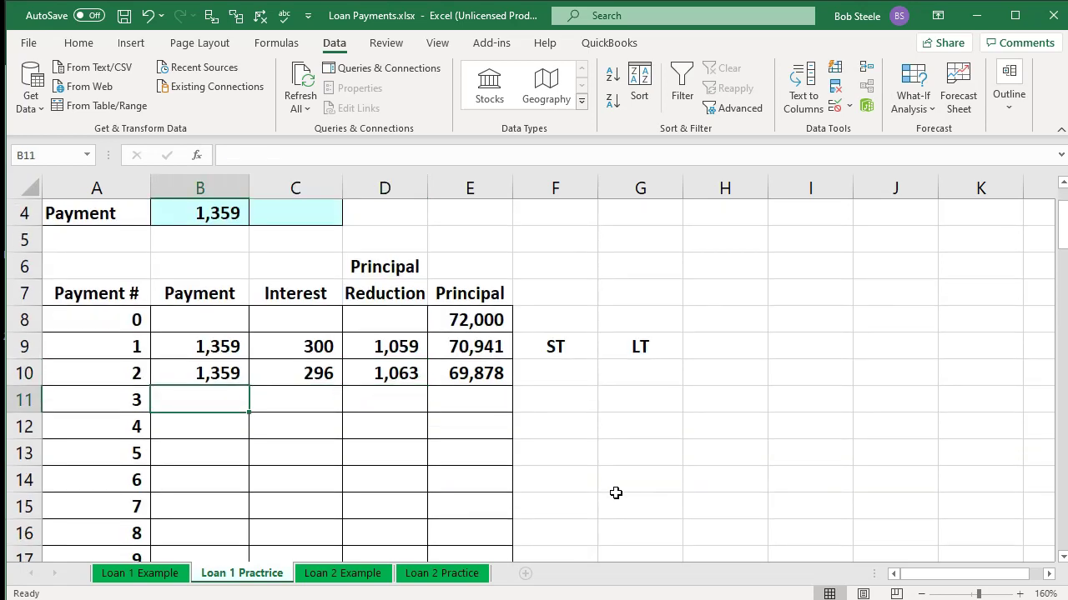
pyautogui.write('=')
pyautogui.press('Up')
pyautogui.press('Return')
# - Enter the third interest formula =E10*B3/12 in C11, applying the monthly rate to the remaining principal
pyautogui.press('Right')
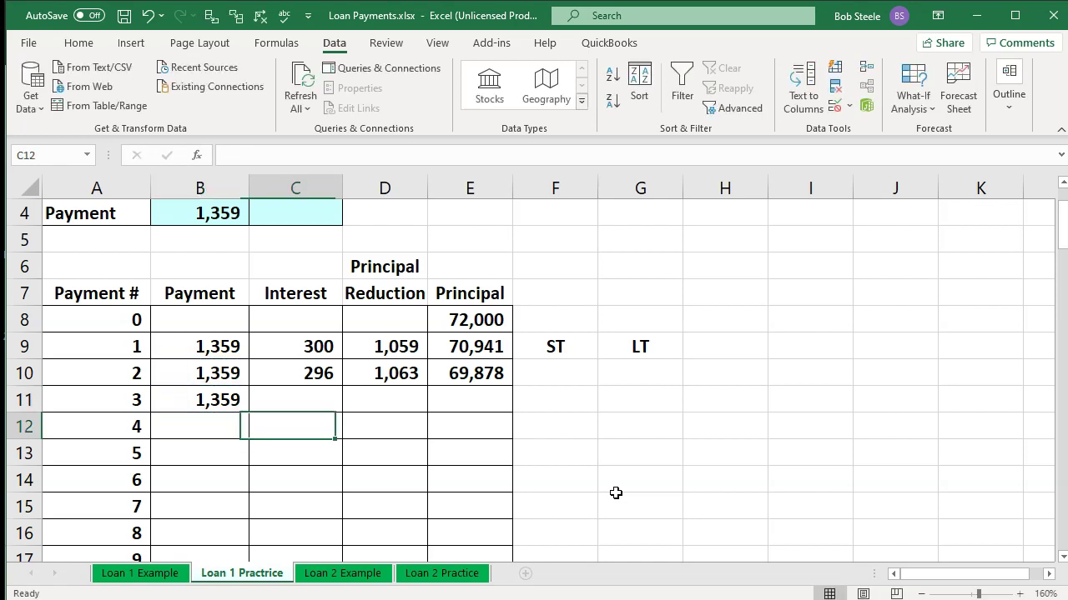
pyautogui.press('Up')
pyautogui.write('=')
pyautogui.press('Right')
pyautogui.press('Right')
pyautogui.press('Up')
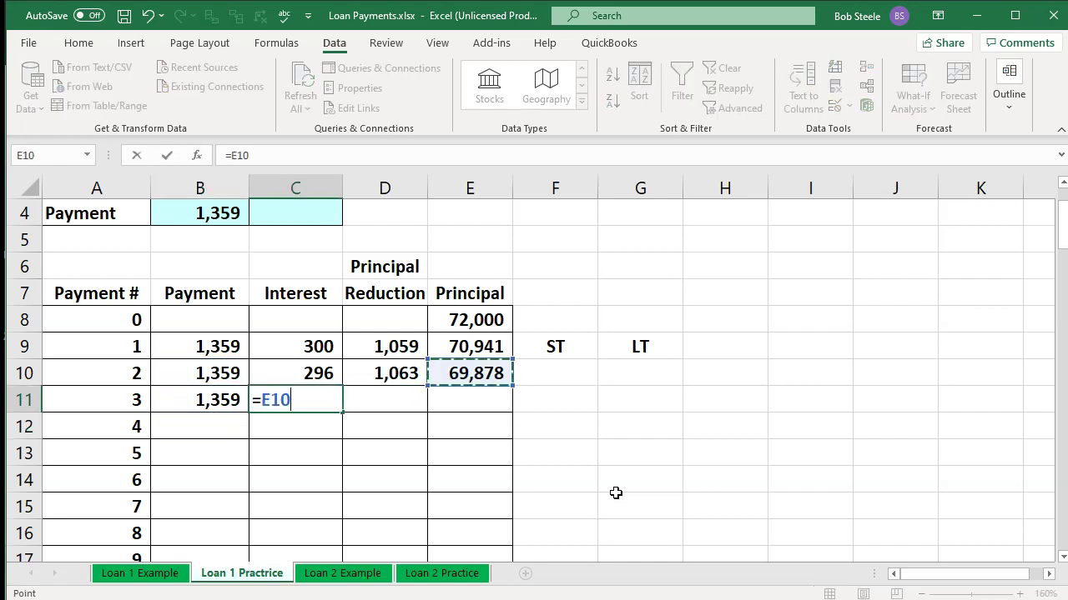
pyautogui.write('*')
pyautogui.press('Up')
pyautogui.press('Up')
pyautogui.press('Up')
pyautogui.press('Up')
pyautogui.press('Up')
pyautogui.press('Up')
pyautogui.press('Up')
pyautogui.press('Up')
pyautogui.press('Up')
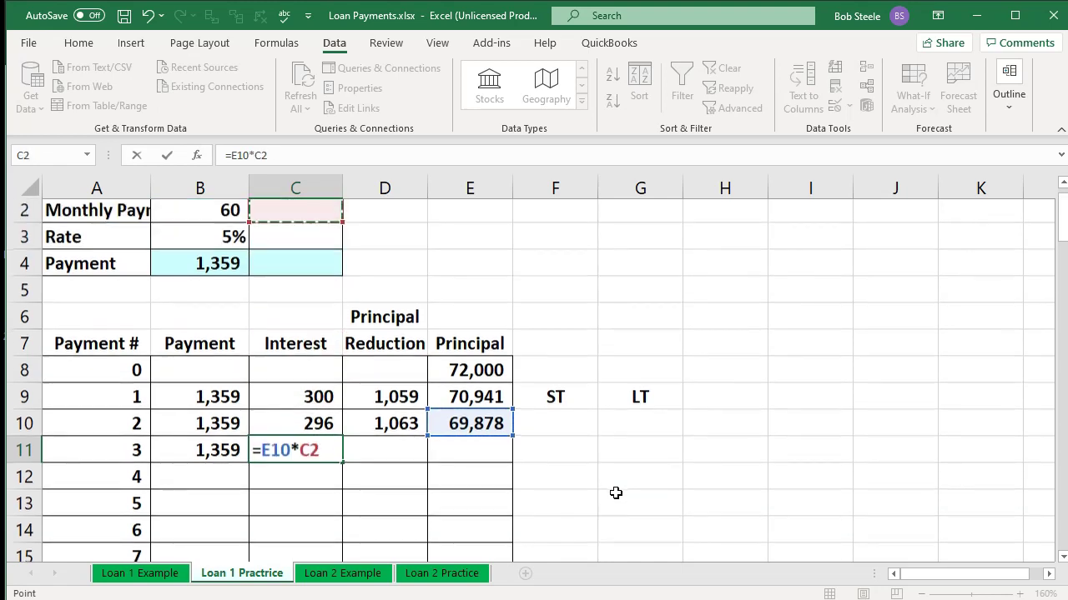
pyautogui.press('Down')
pyautogui.press('Left')
pyautogui.write('/')
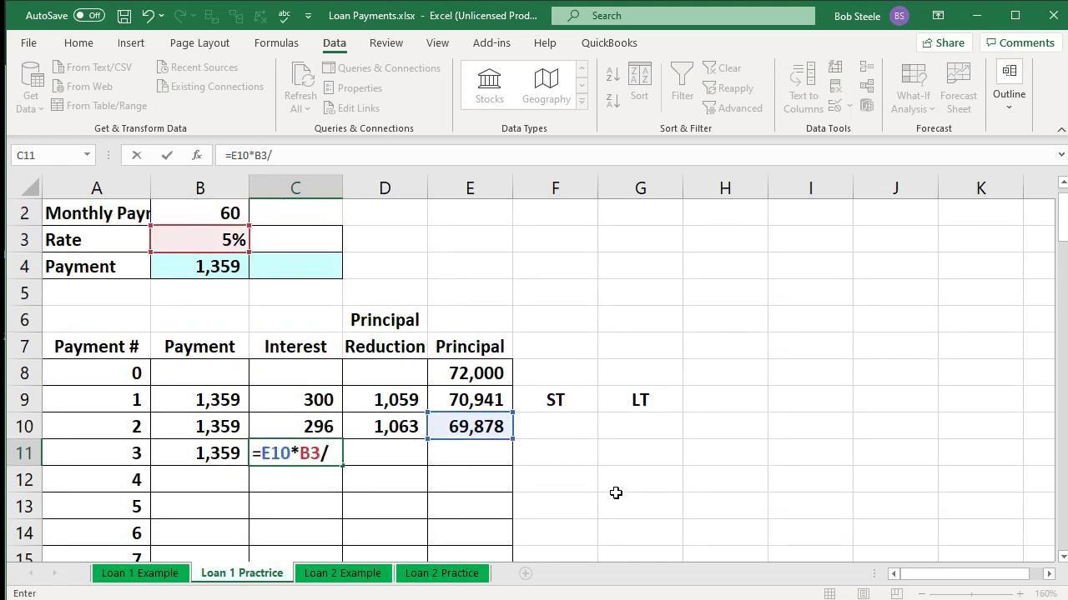
pyautogui.write('12')
pyautogui.press('Return')
# - Enter the third principal reduction formula =B11-C11 in D11
pyautogui.press('Right')
pyautogui.press('Up')
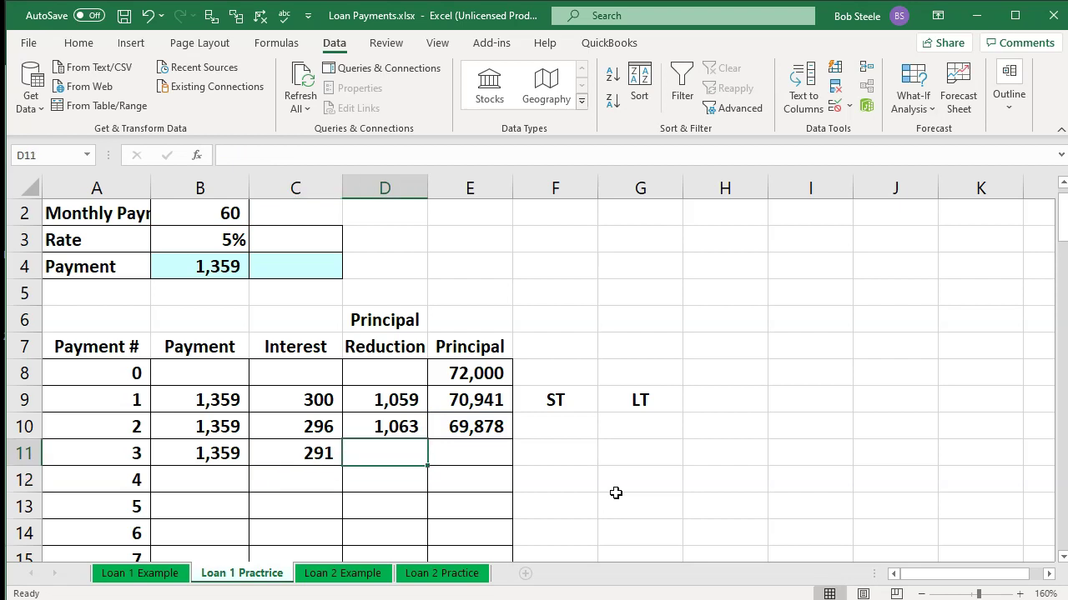
pyautogui.write('=')
pyautogui.press('Left')
pyautogui.press('Left')
pyautogui.write('-')
pyautogui.press('Left')
pyautogui.press('Return')
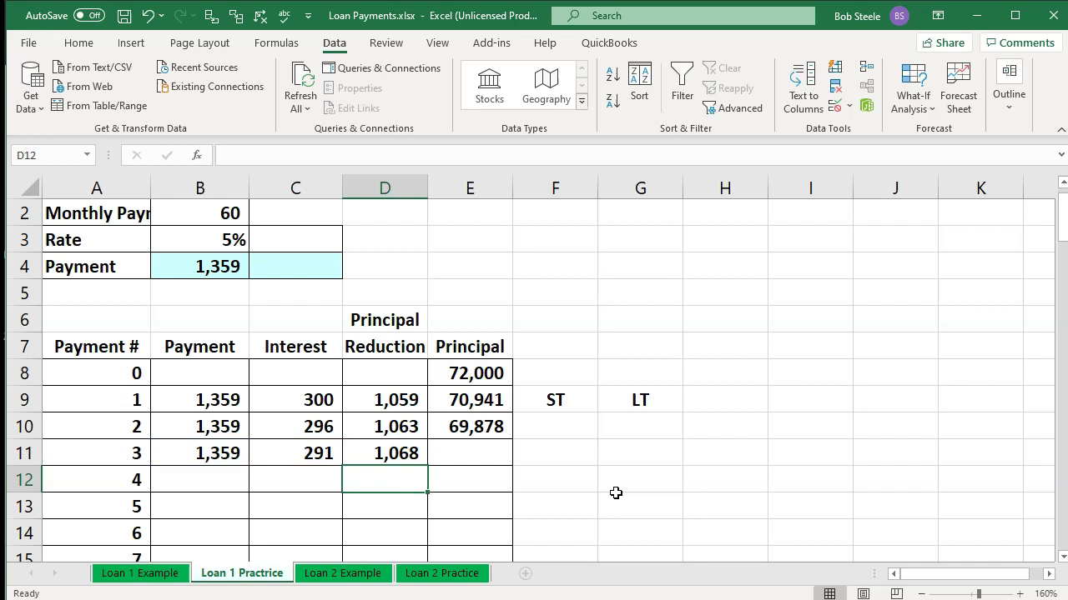
# - Enter =E10-D11 in E11 to calculate the principal remaining after the third payment
pyautogui.press('Right')
pyautogui.press('Up')
pyautogui.write('=')
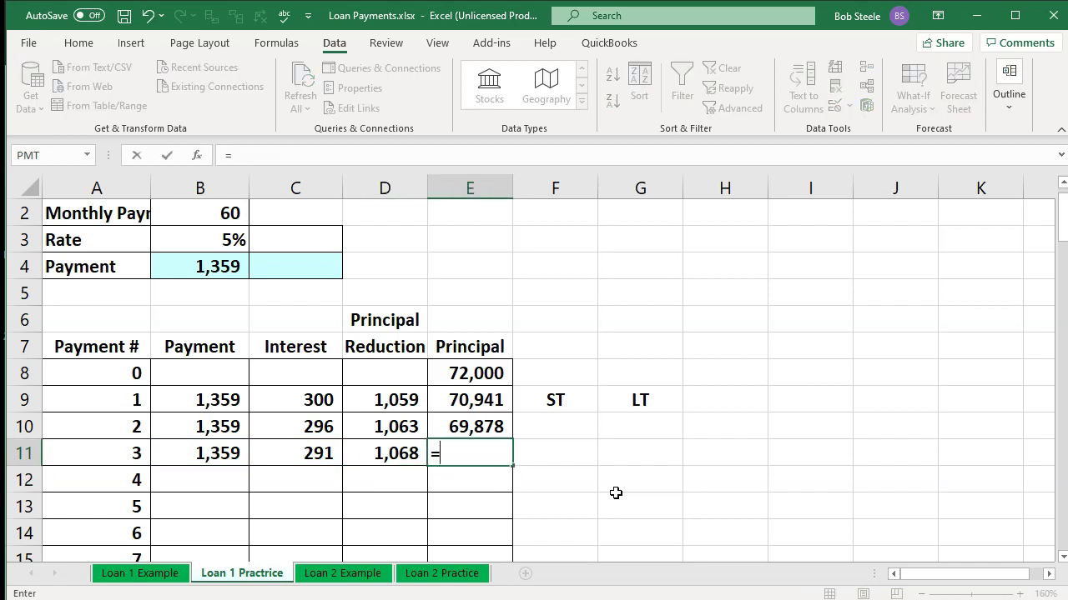
pyautogui.press('Up')
pyautogui.write('-')
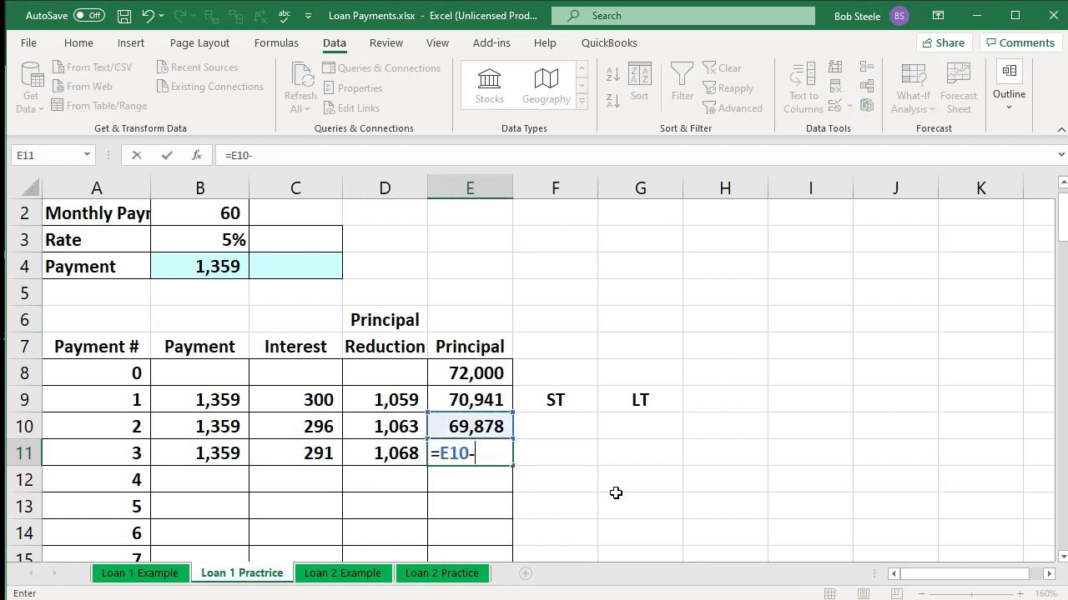
pyautogui.press('Left')
pyautogui.press('Return')
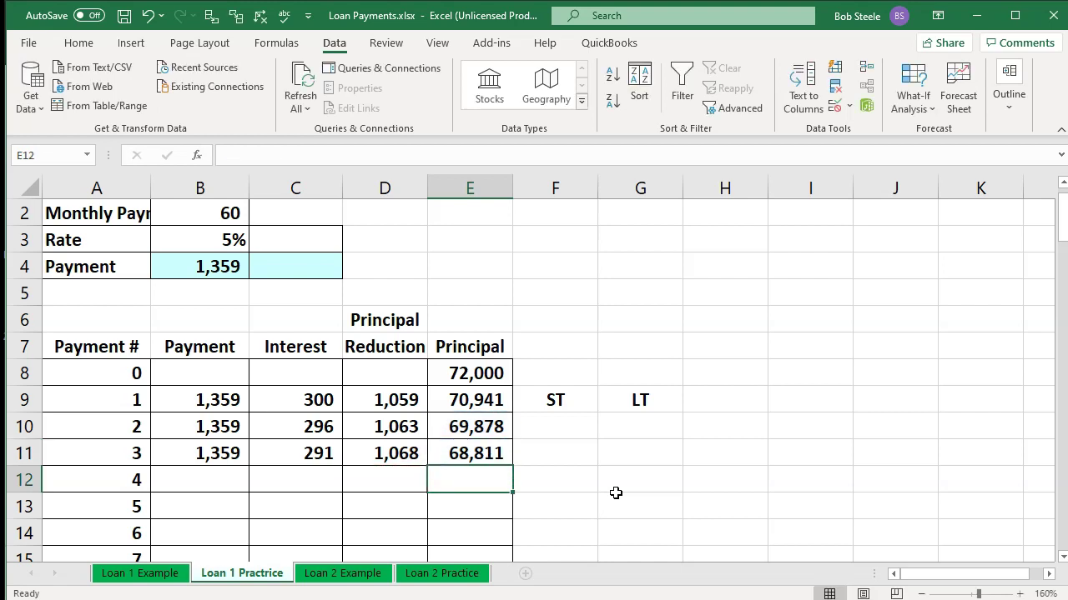
# - Try to fill the third payment's formulas in B11:E11 down to row 12
pyautogui.click(488, 454)
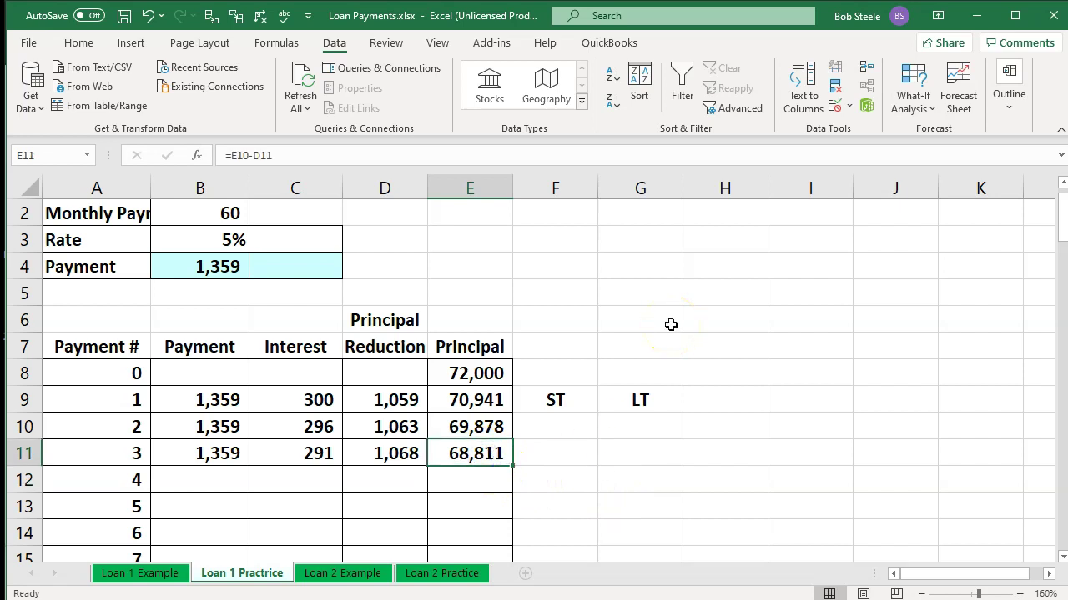
pyautogui.click(200, 458)
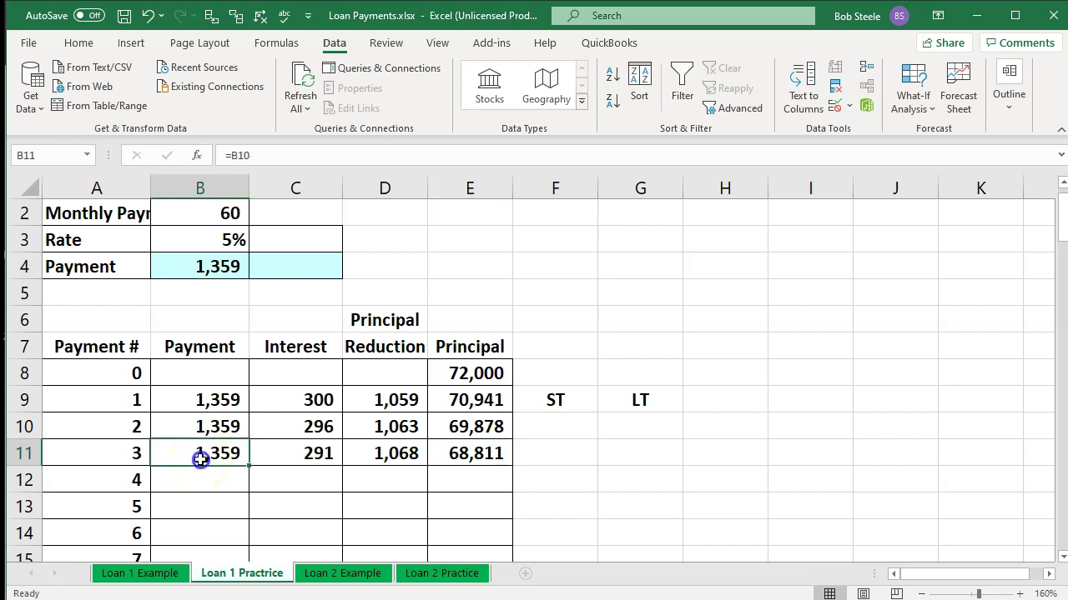
pyautogui.moveTo(200, 459); pyautogui.dragTo(471, 465)
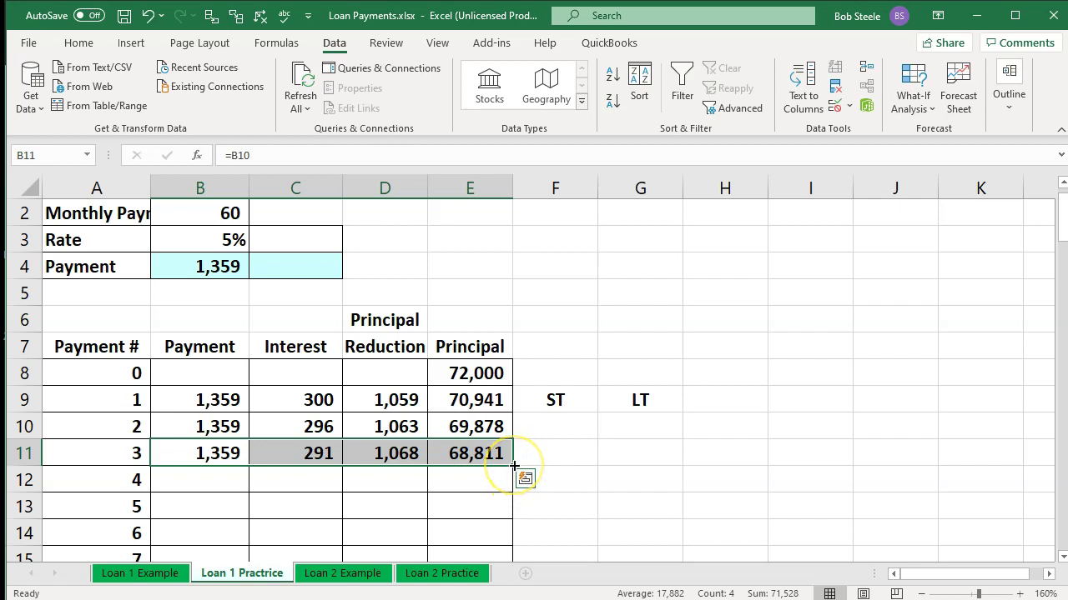
pyautogui.moveTo(514, 466); pyautogui.dragTo(509, 483)
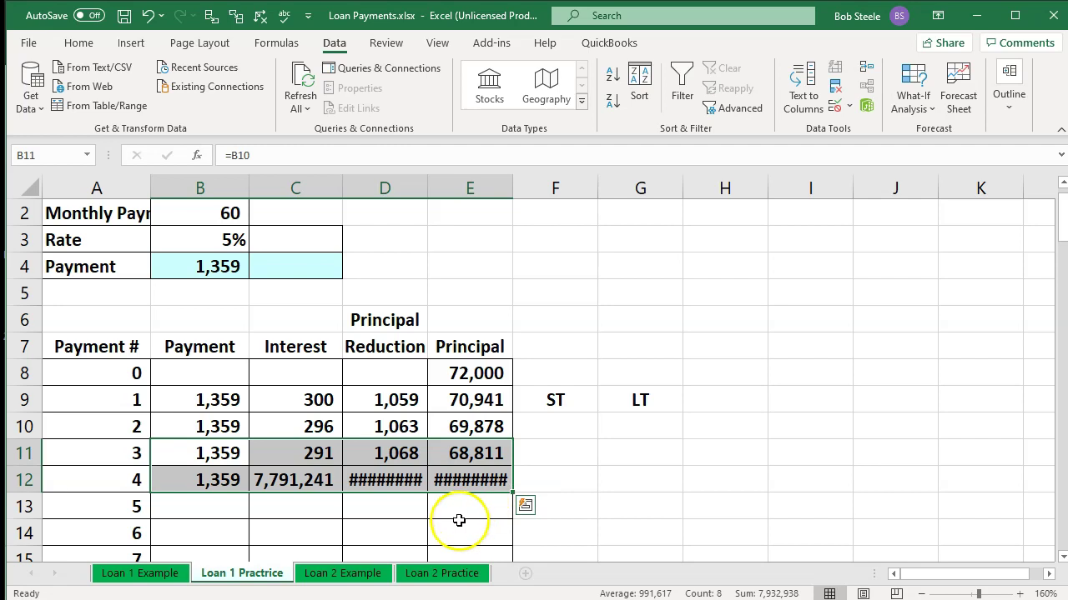
# - Inspect the copied payment and interest formulas in B12 and C12, and clear B12:E12
pyautogui.click(459, 524)
pyautogui.click(285, 482)
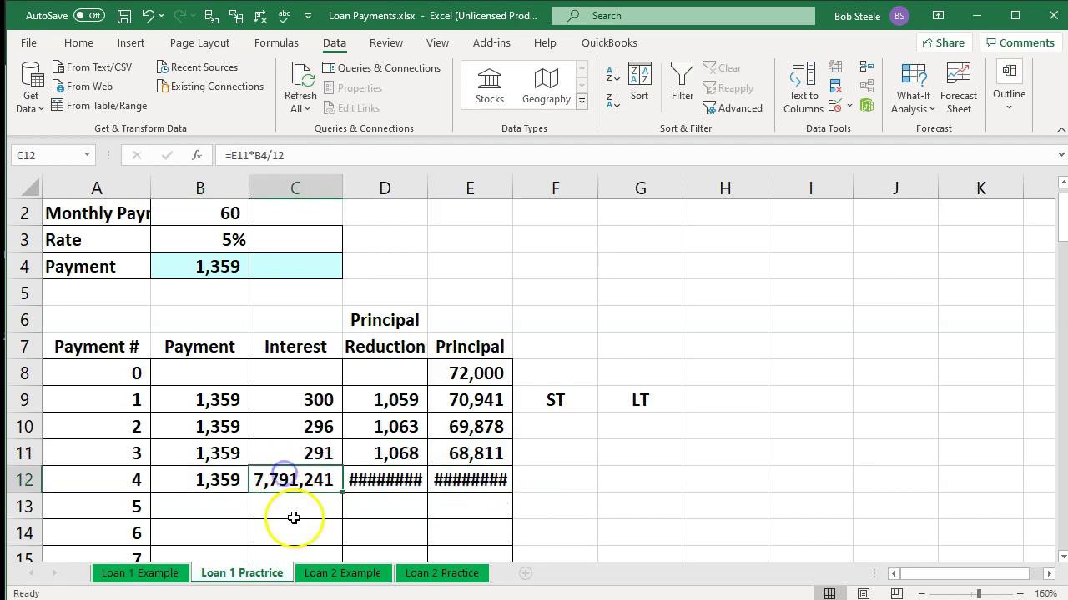
pyautogui.doubleClick(208, 485)
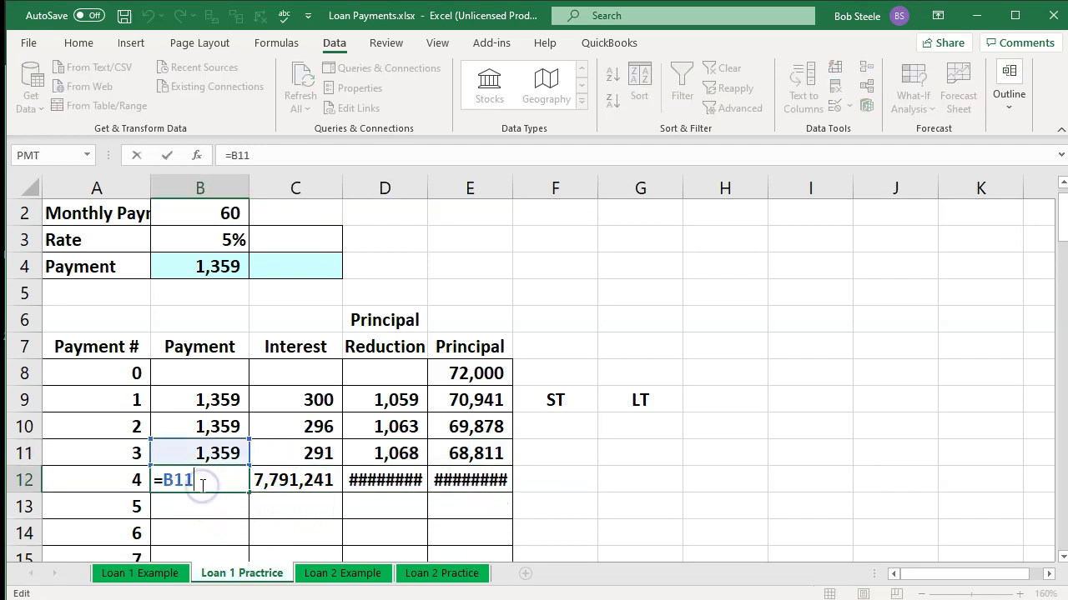
pyautogui.press('Return')
pyautogui.click(277, 480)
pyautogui.doubleClick(277, 479)
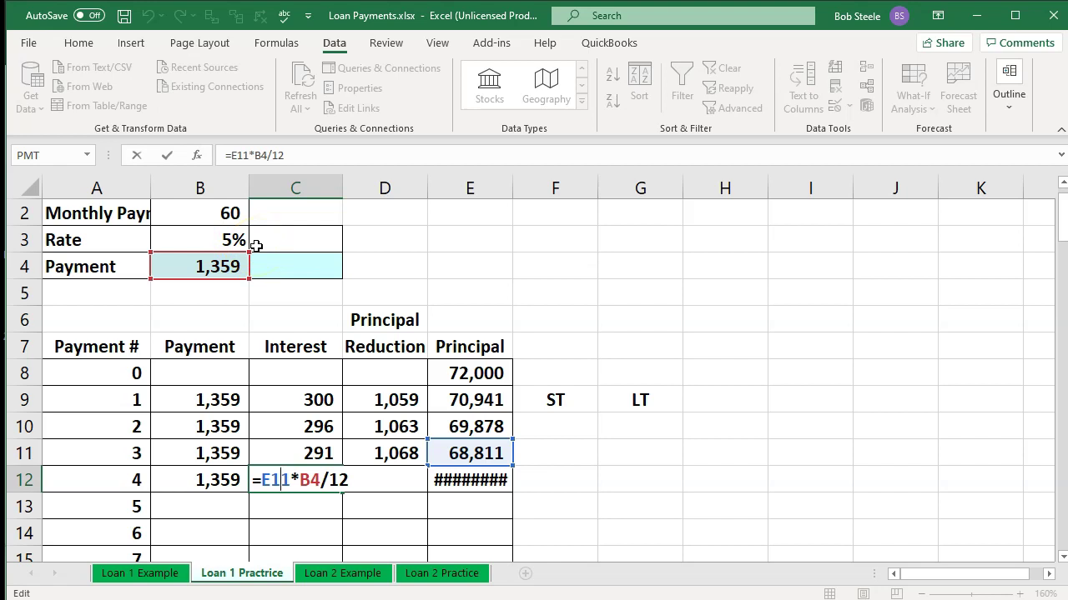
pyautogui.press('Return')
pyautogui.moveTo(241, 482); pyautogui.dragTo(435, 487)
pyautogui.press('Delete')
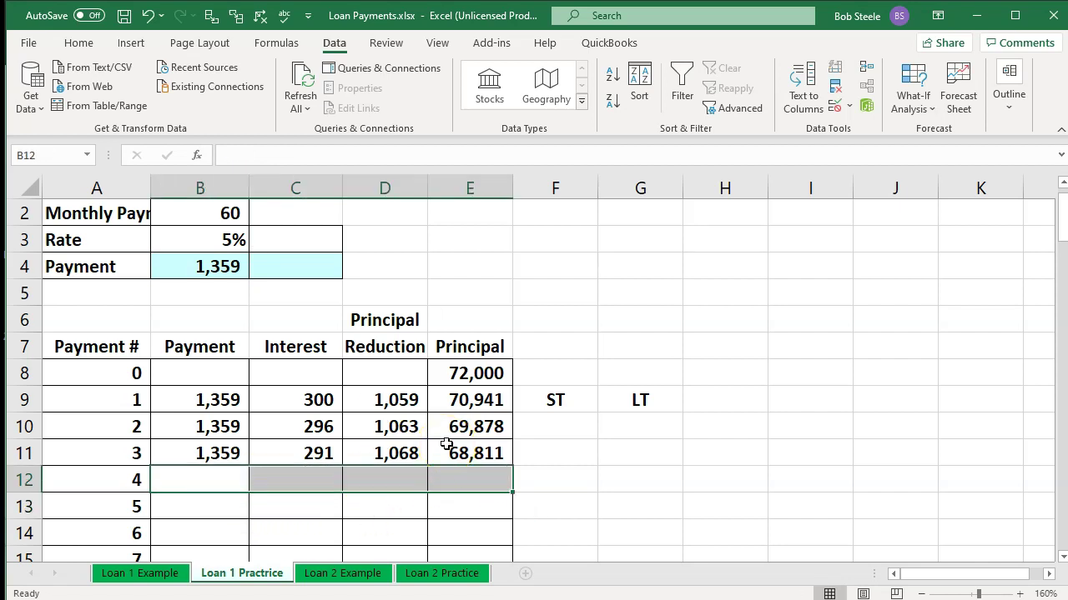
# - Make the rate reference in C11 absolute so the interest formula reads =E10*$B$3/12
pyautogui.doubleClick(288, 453)
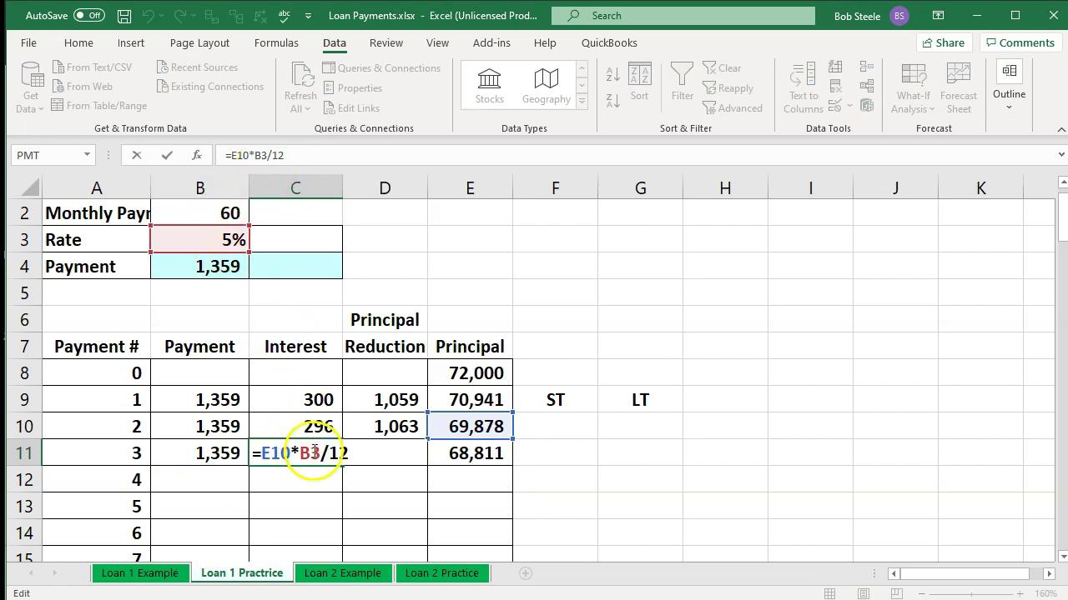
pyautogui.press('F4')
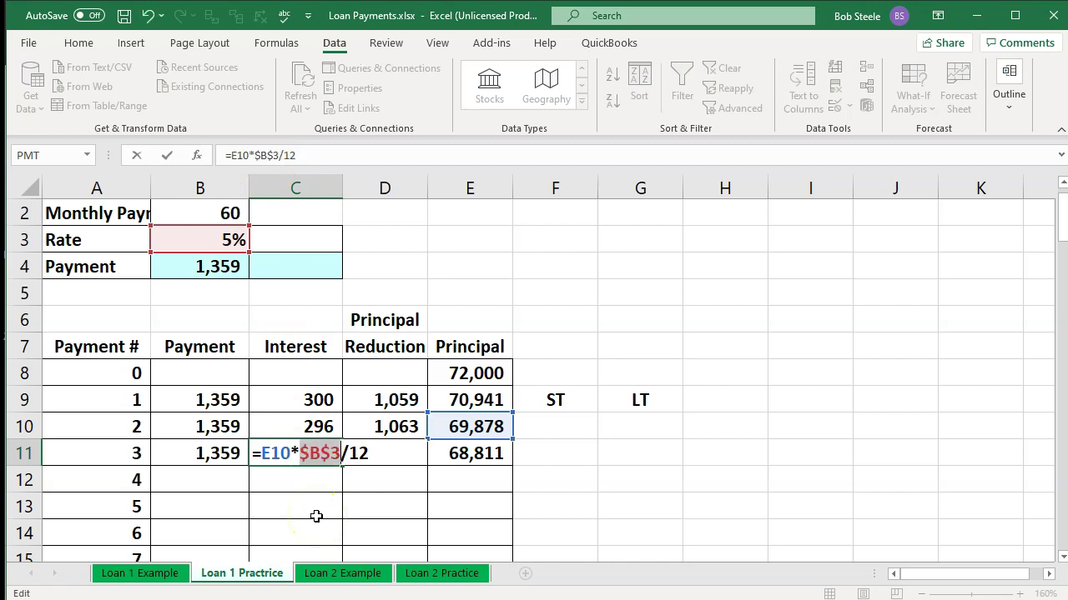
pyautogui.press('Left')
pyautogui.press('Right')
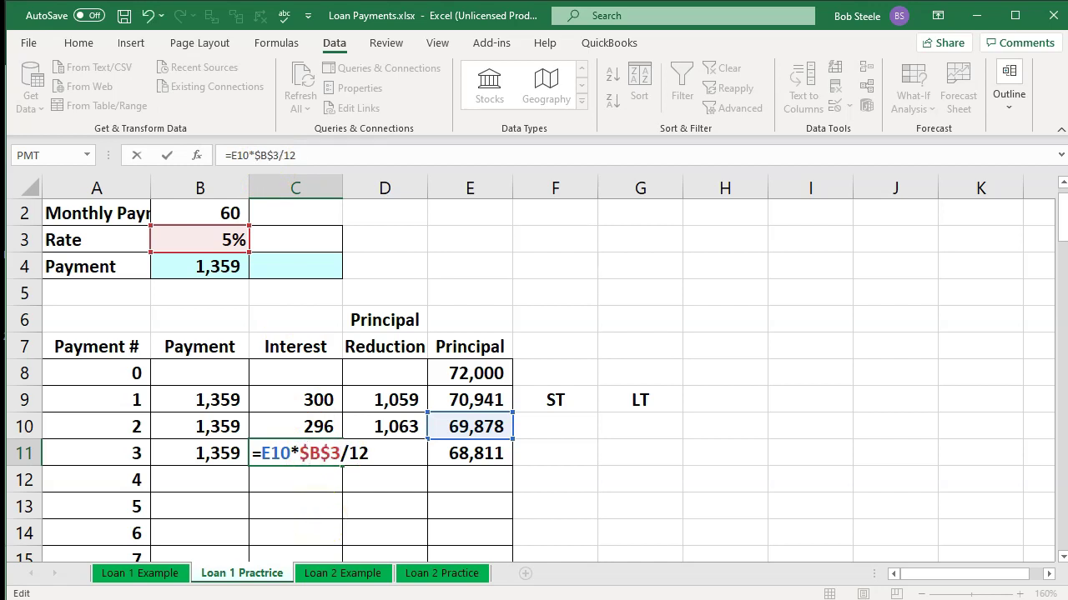
pyautogui.click(310, 453)
pyautogui.press('Return')
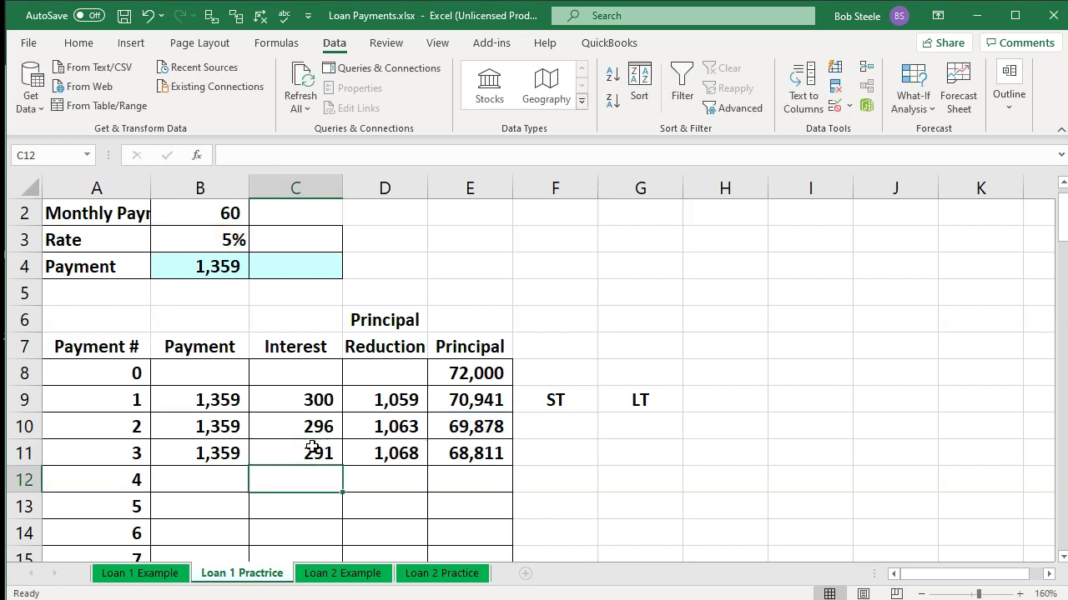
# - Fill the formulas in B11:E11 down one row to the fourth payment in row 12
pyautogui.moveTo(221, 453); pyautogui.dragTo(511, 488)
pyautogui.click(471, 512)
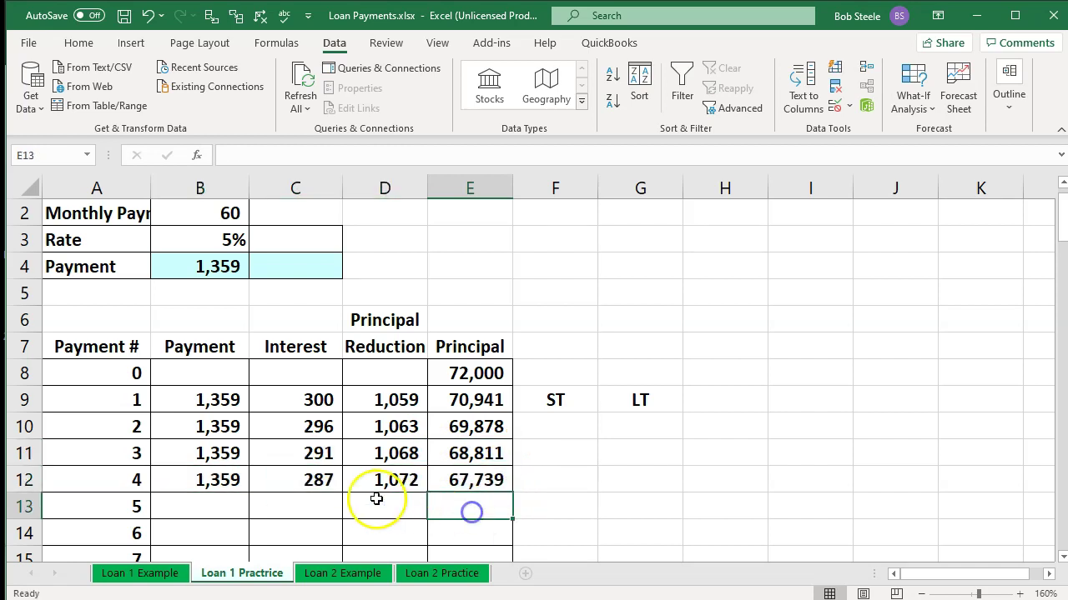
# - Check the cell references in the fourth payment's interest, principal reduction and principal formulas in C12, D12 and E12
pyautogui.click(222, 492)
pyautogui.click(288, 484)
pyautogui.doubleClick(291, 481)
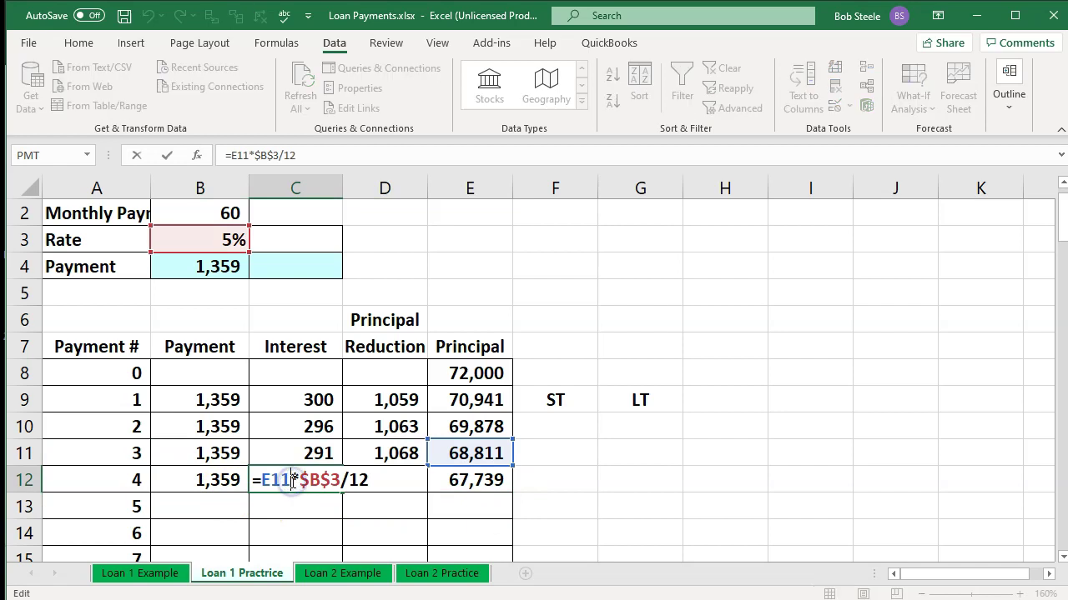
pyautogui.press('Return')
pyautogui.click(362, 491)
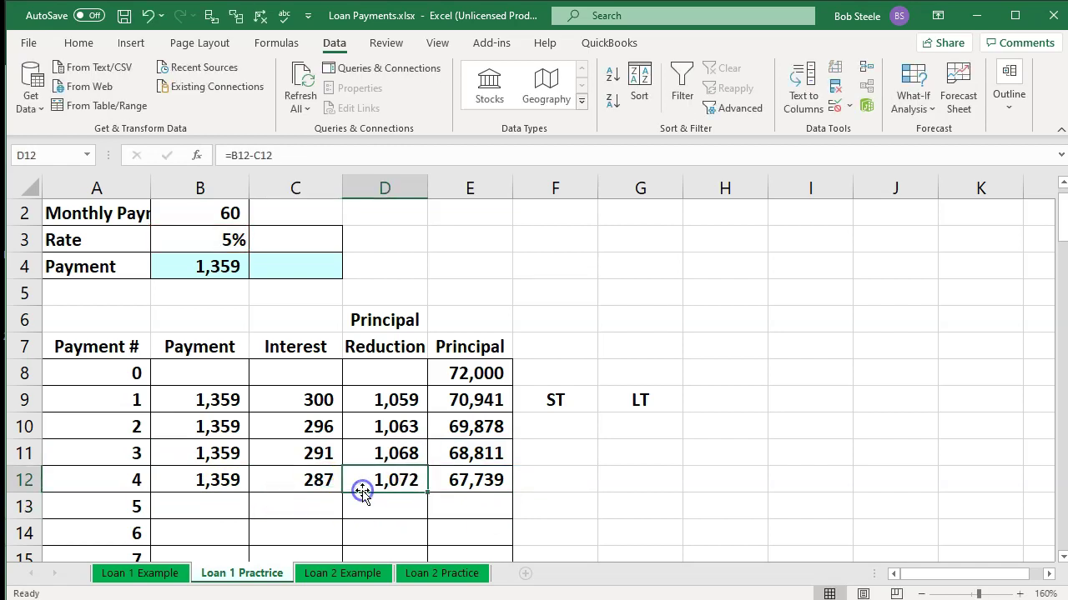
pyautogui.doubleClick(358, 488)
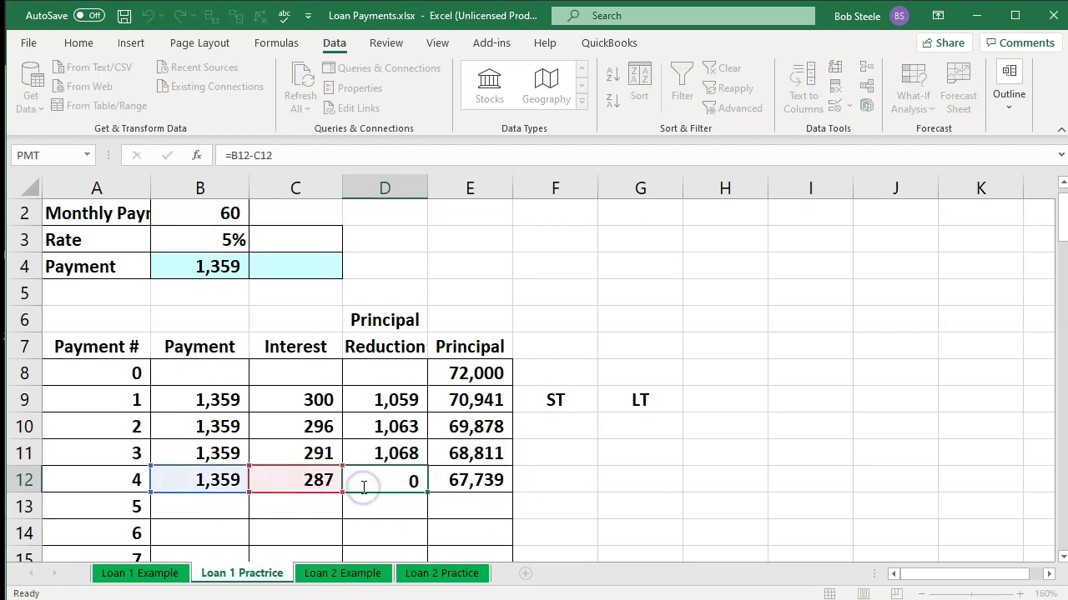
pyautogui.press('Return')
pyautogui.doubleClick(466, 478)
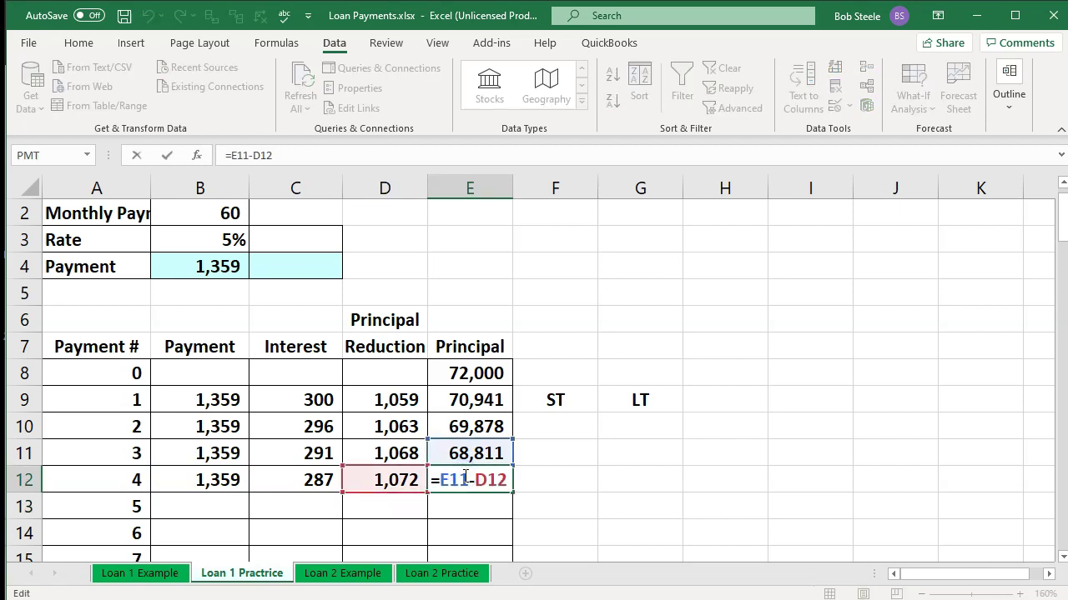
pyautogui.press('Return')
pyautogui.click(464, 479)
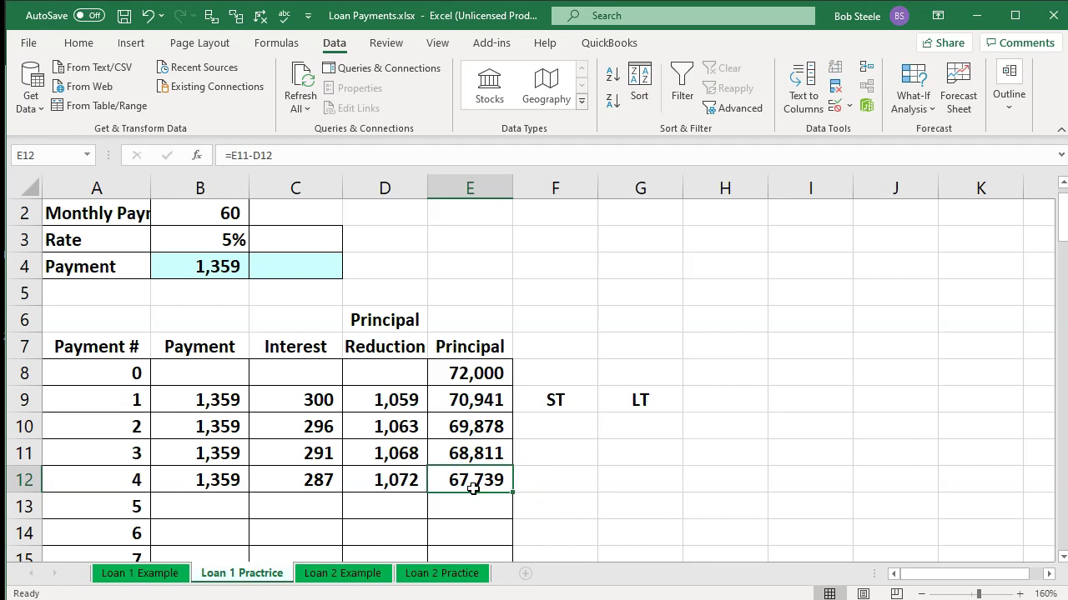
# - Fill the fourth payment's formulas in B12:E12 down through payment 60 in row 68
pyautogui.moveTo(238, 479); pyautogui.dragTo(465, 481)
pyautogui.scroll(-1, 692, 493)
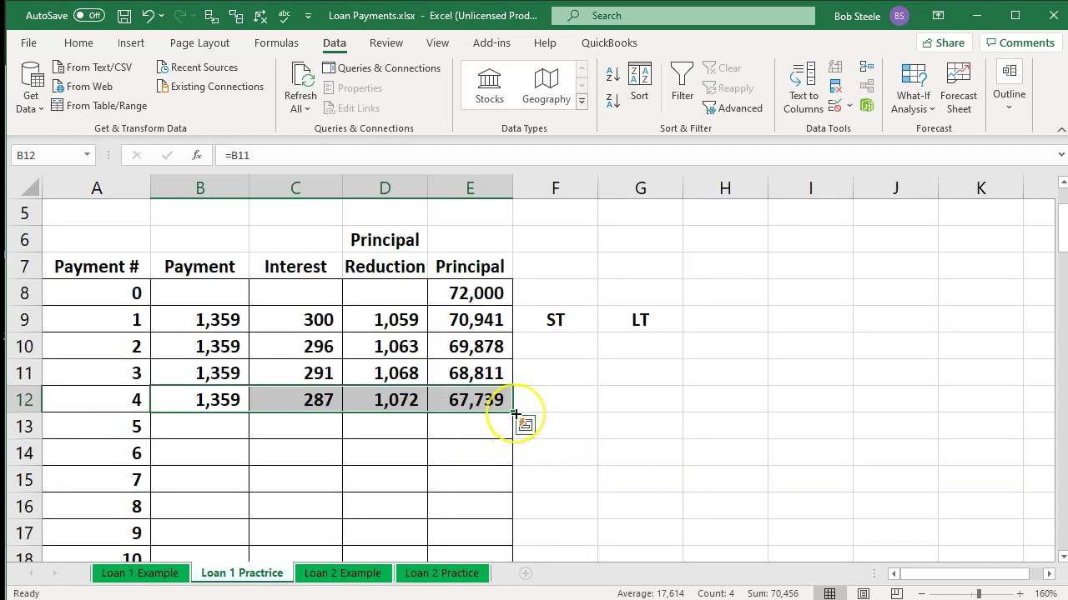
pyautogui.moveTo(514, 413); pyautogui.dragTo(508, 496)
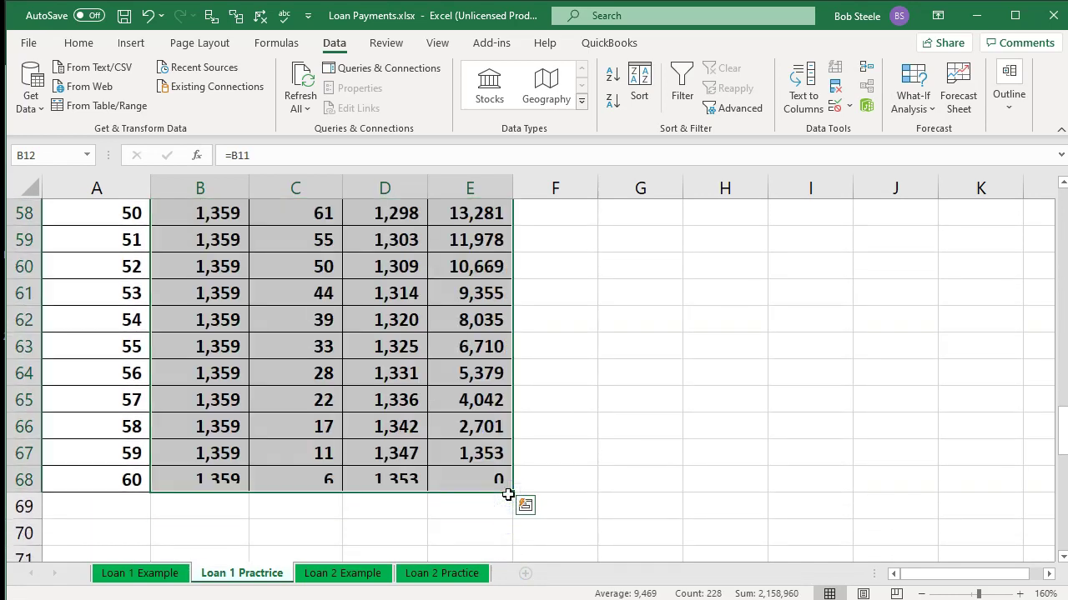
# - Examine the final payment in row 68, comparing its payment, interest and principal reduction with the preceding principal in E67
pyautogui.click(479, 481)
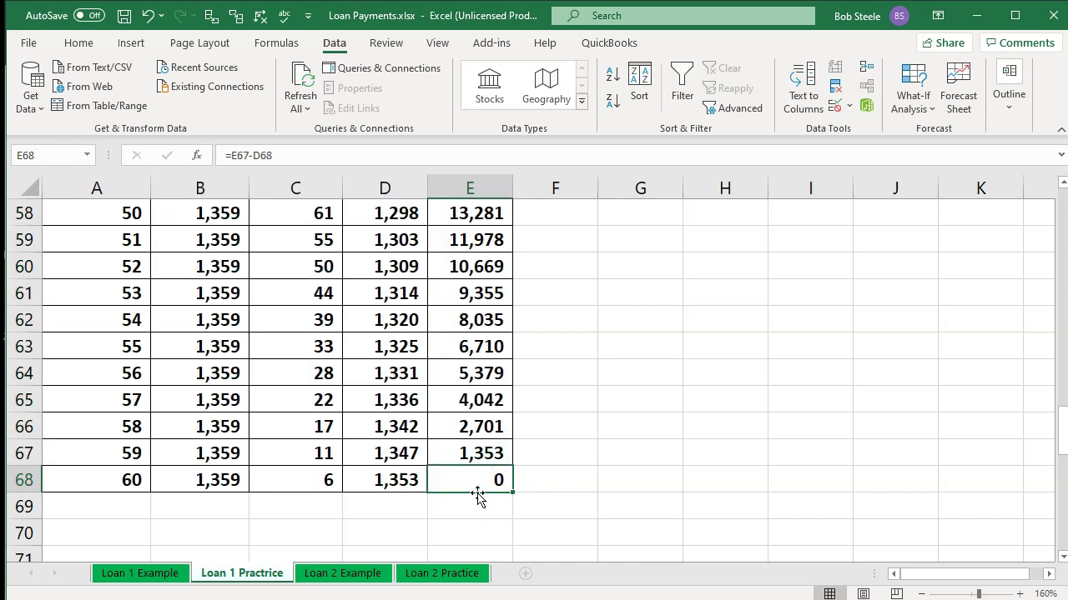
pyautogui.click(208, 483)
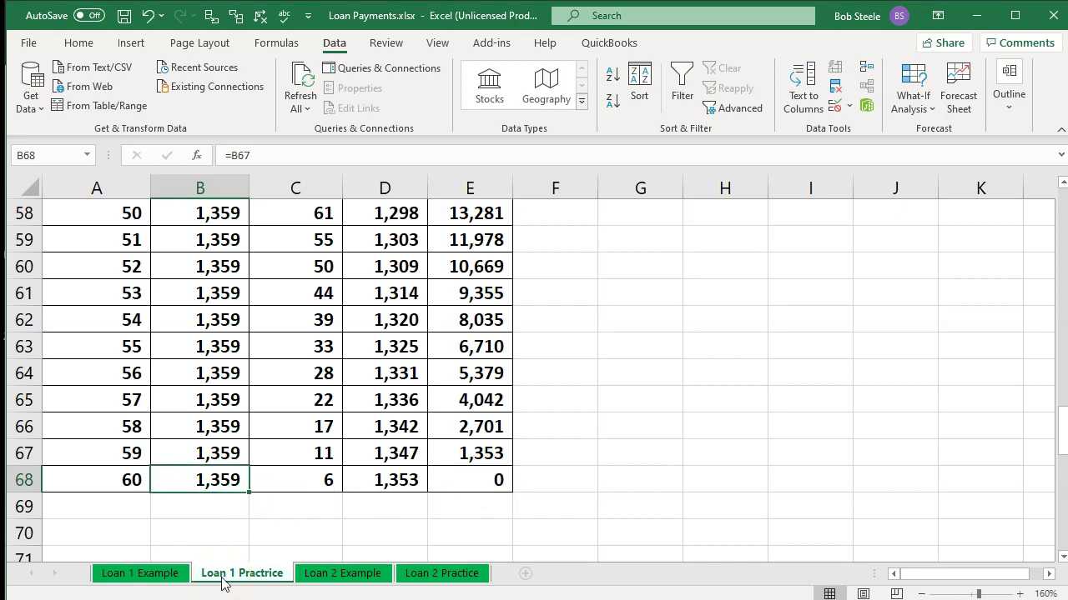
pyautogui.press('Right')
pyautogui.press('Right')
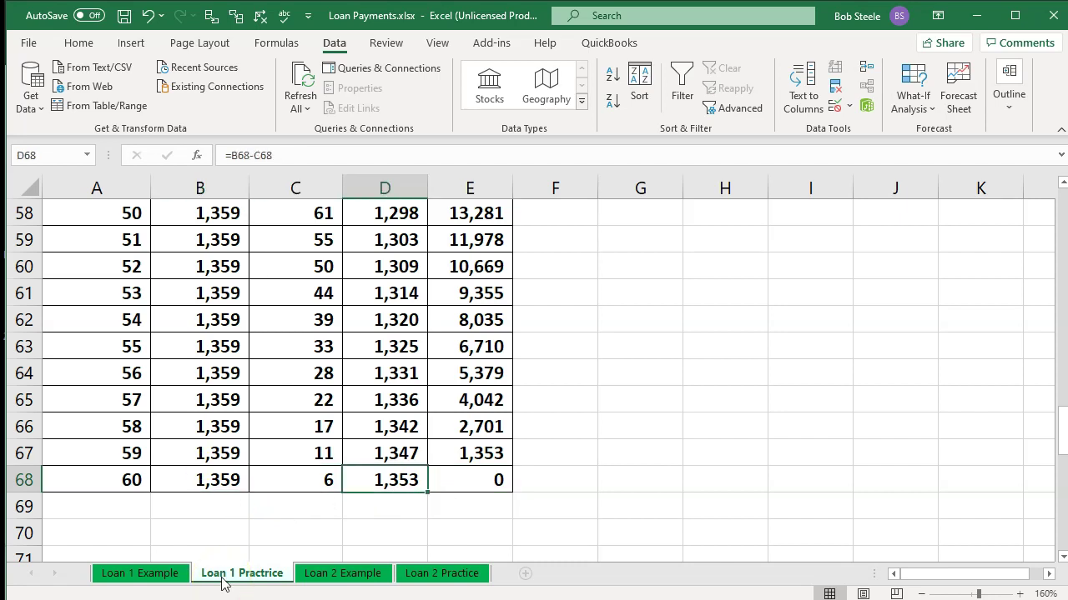
pyautogui.press('Right')
pyautogui.press('Up')
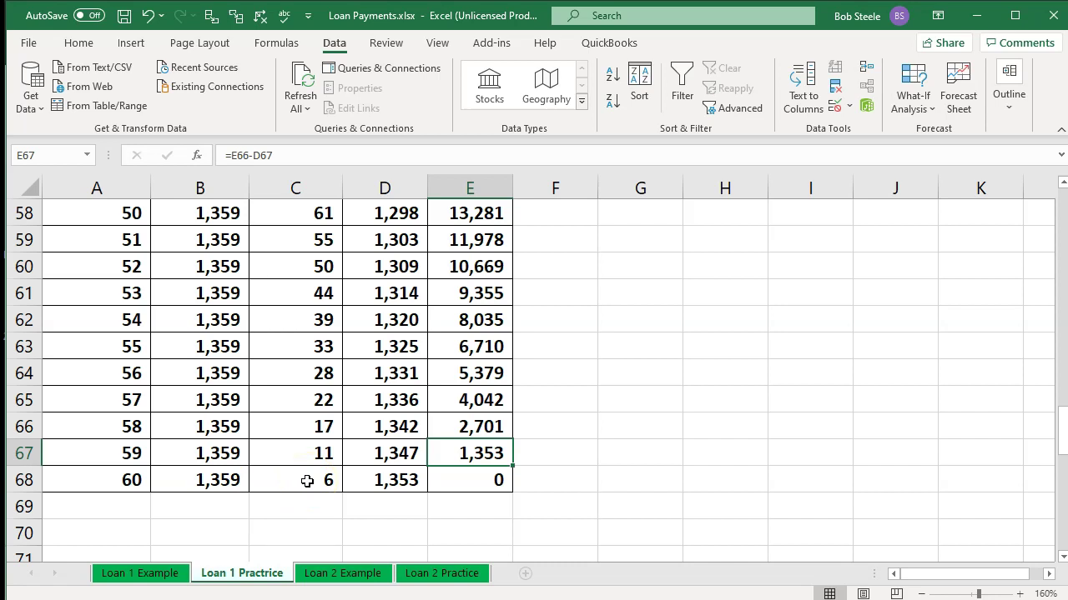
pyautogui.click(232, 485)
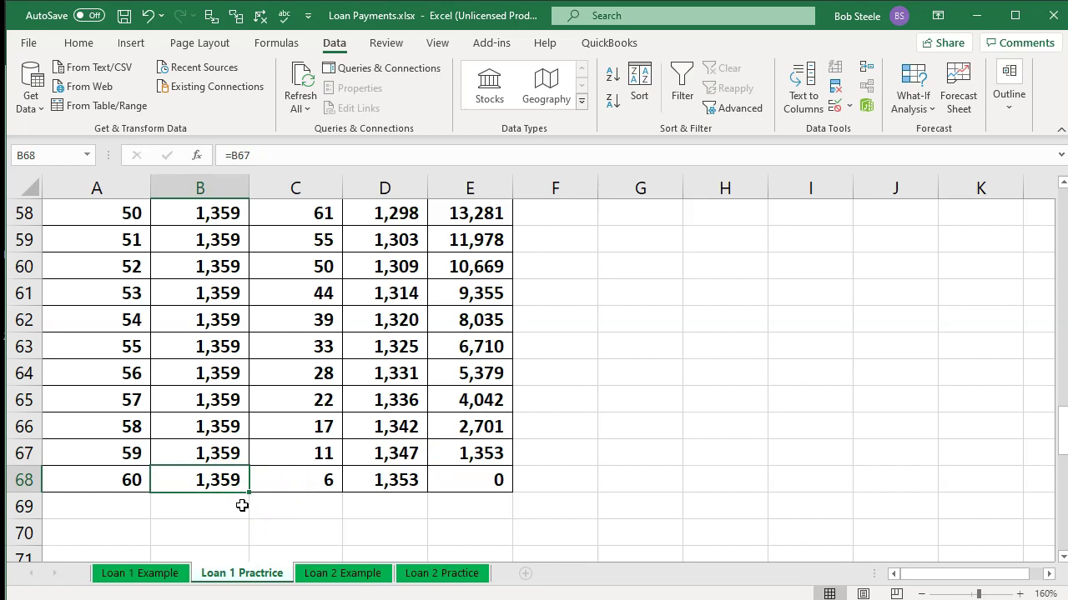
pyautogui.moveTo(311, 478); pyautogui.dragTo(357, 484)
pyautogui.scroll(11, 354, 490)
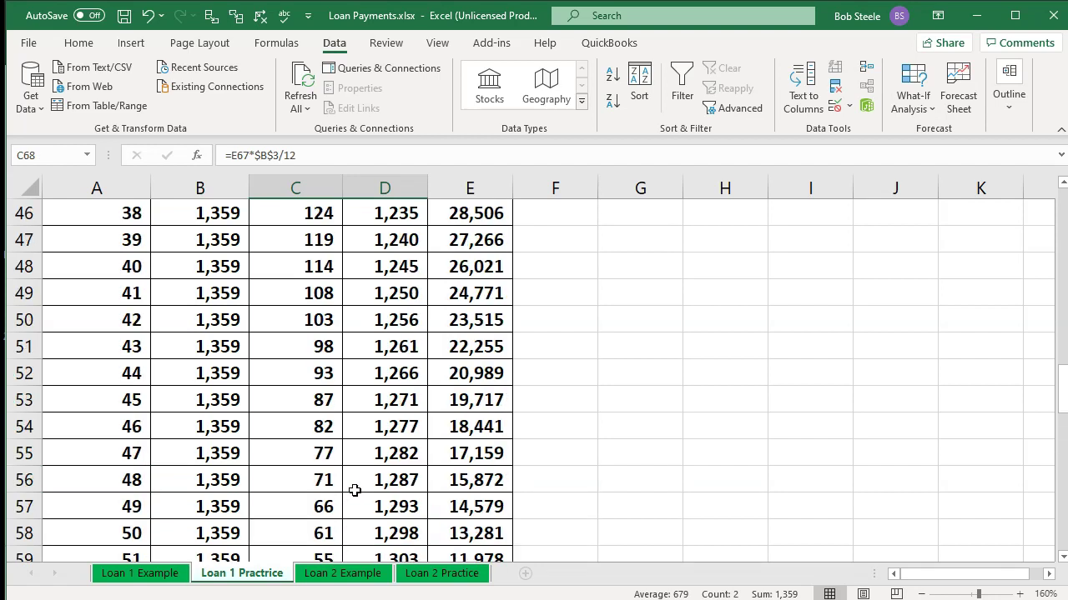
# - Review the PMT formula in B4 and the first payment's split into interest and principal reduction in B9:D9
pyautogui.scroll(8, 354, 491)
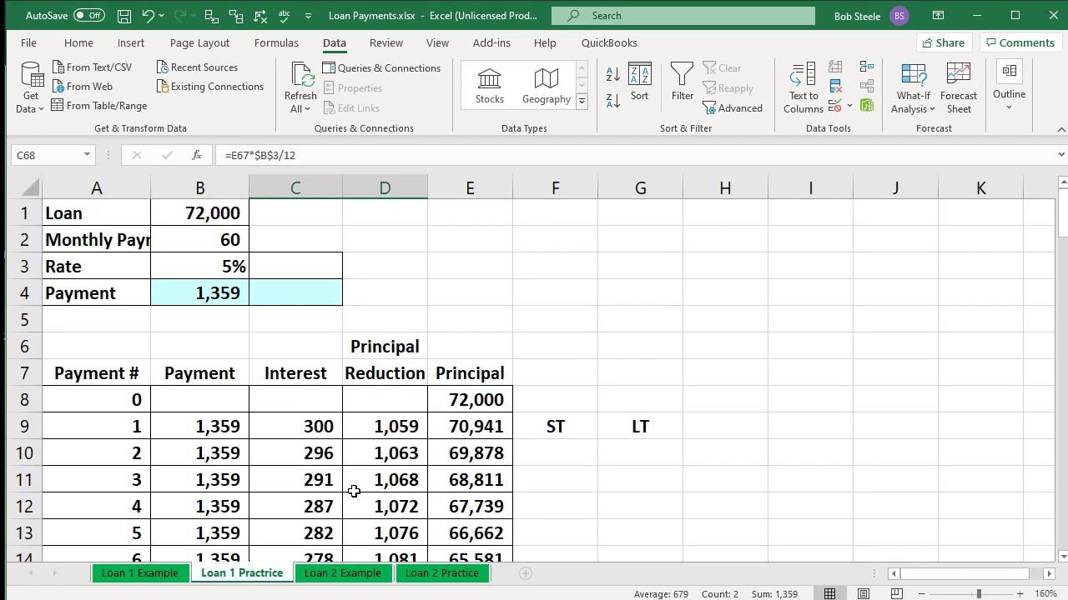
pyautogui.click(210, 292)
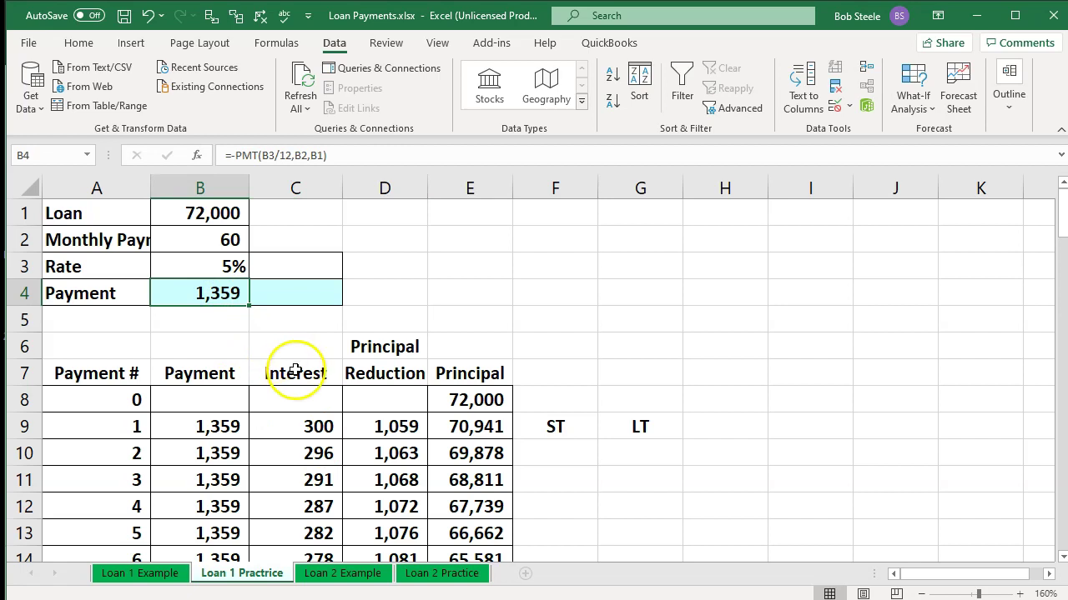
pyautogui.click(315, 423)
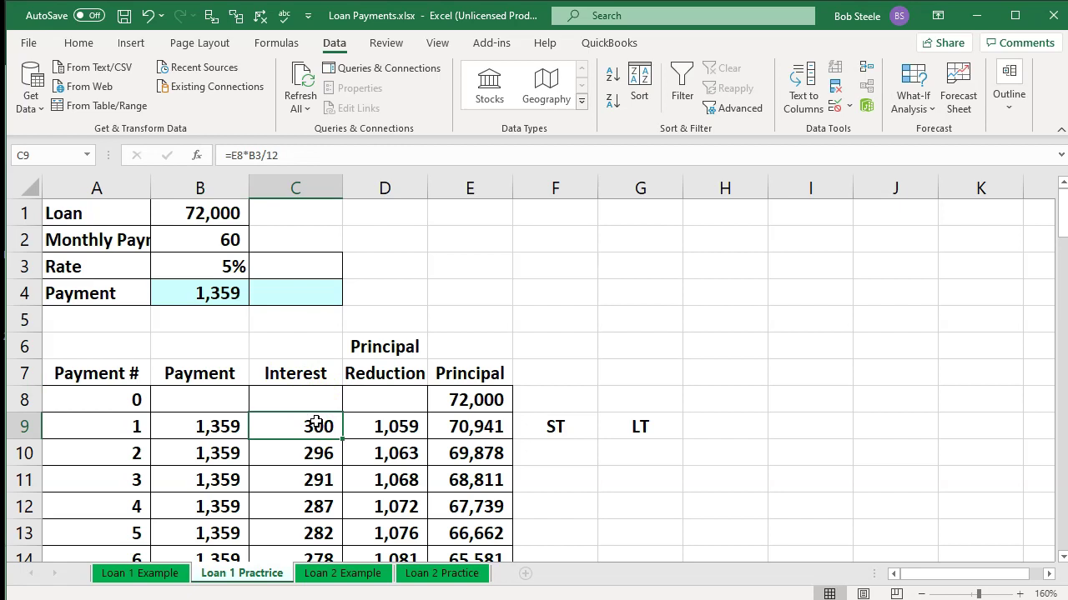
pyautogui.moveTo(210, 424); pyautogui.dragTo(359, 424)
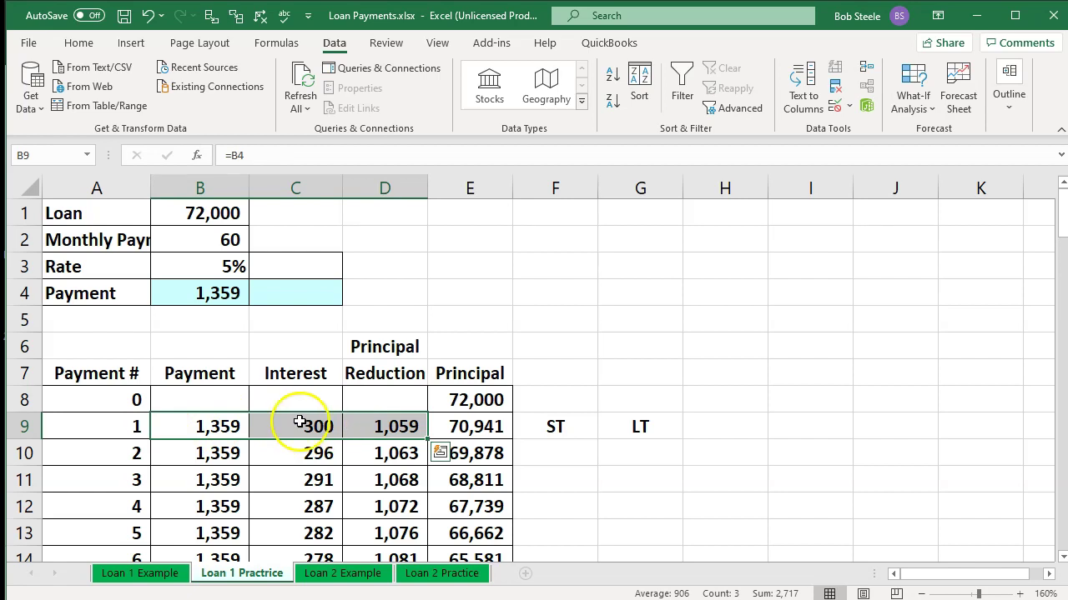
pyautogui.click(219, 426)
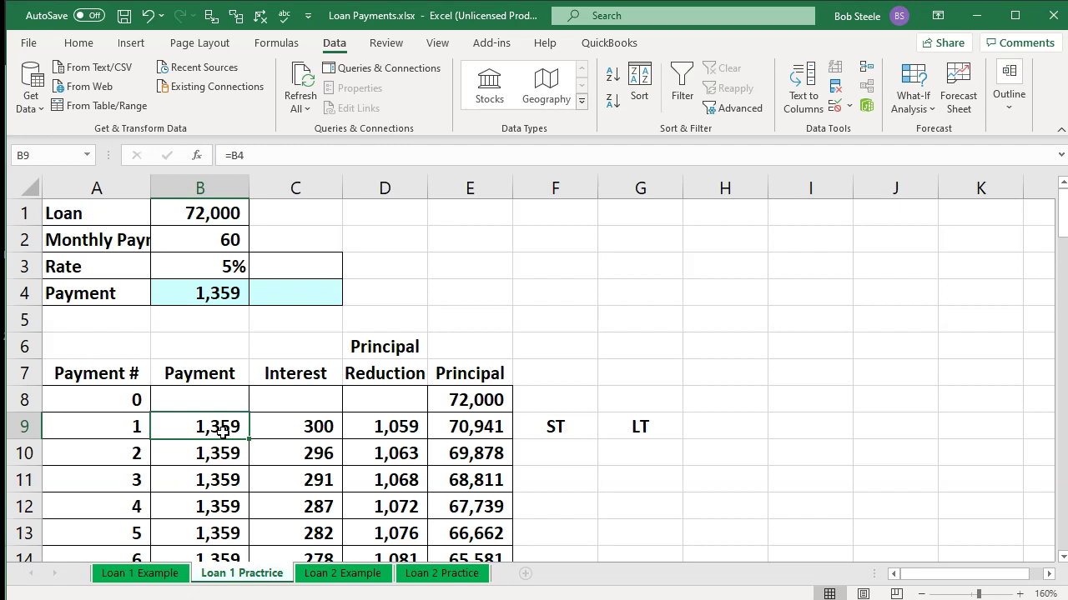
pyautogui.scroll(-1, 223, 430)
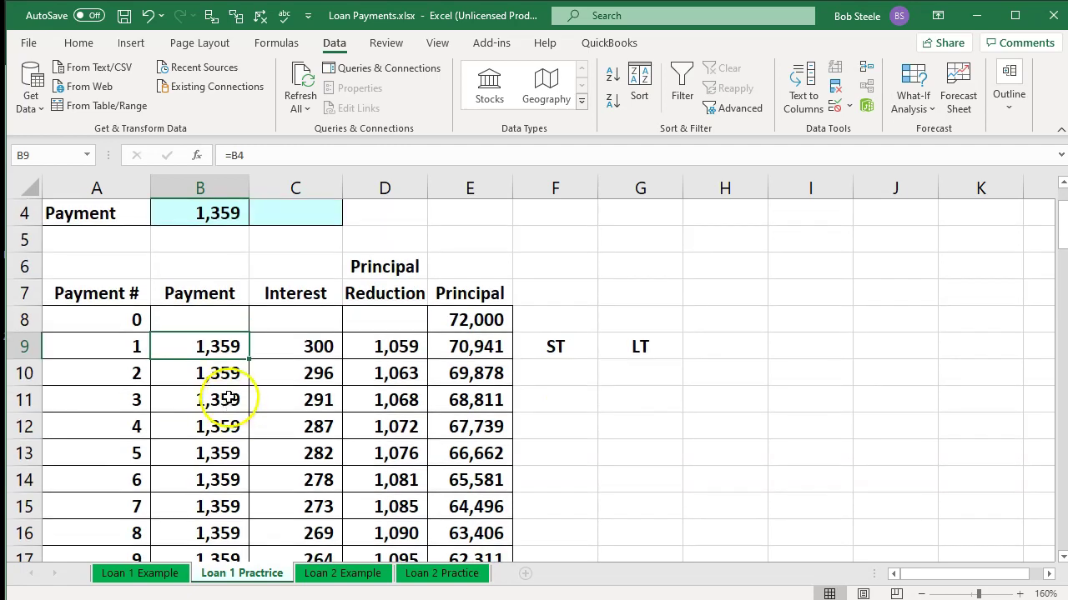
pyautogui.moveTo(204, 347); pyautogui.dragTo(367, 346)
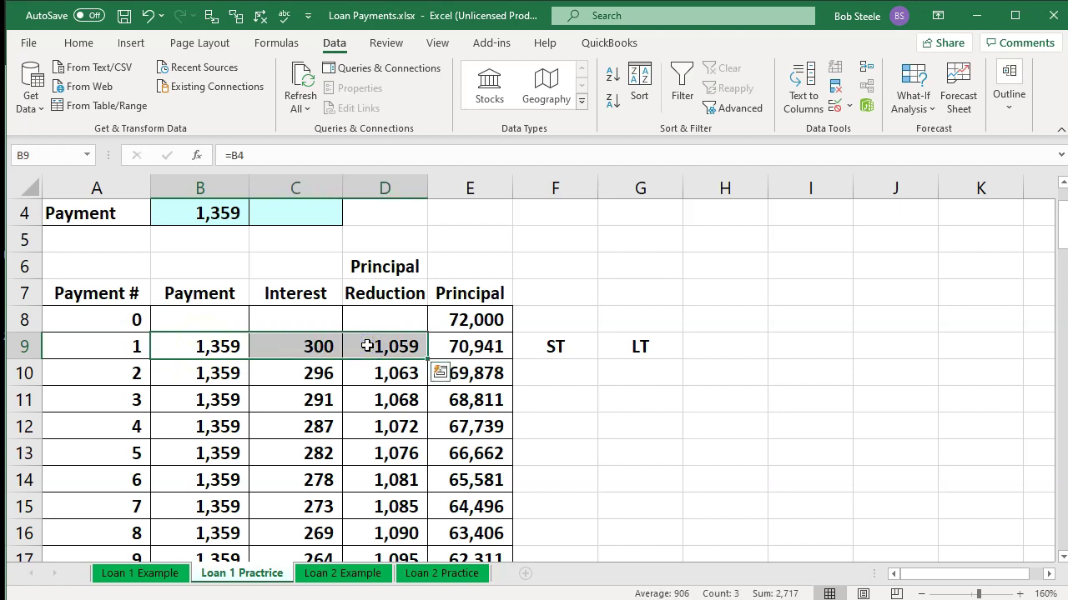